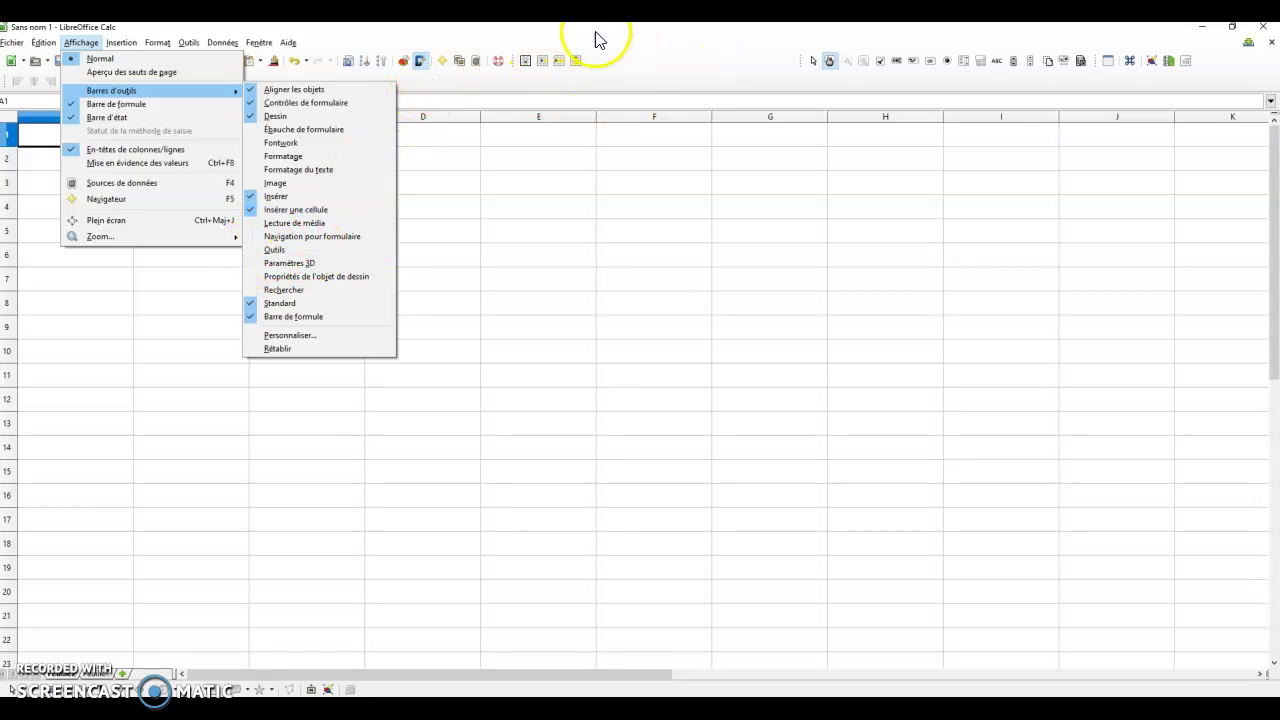
Display the Outils and Formatage toolbars.
left_click(249, 251)
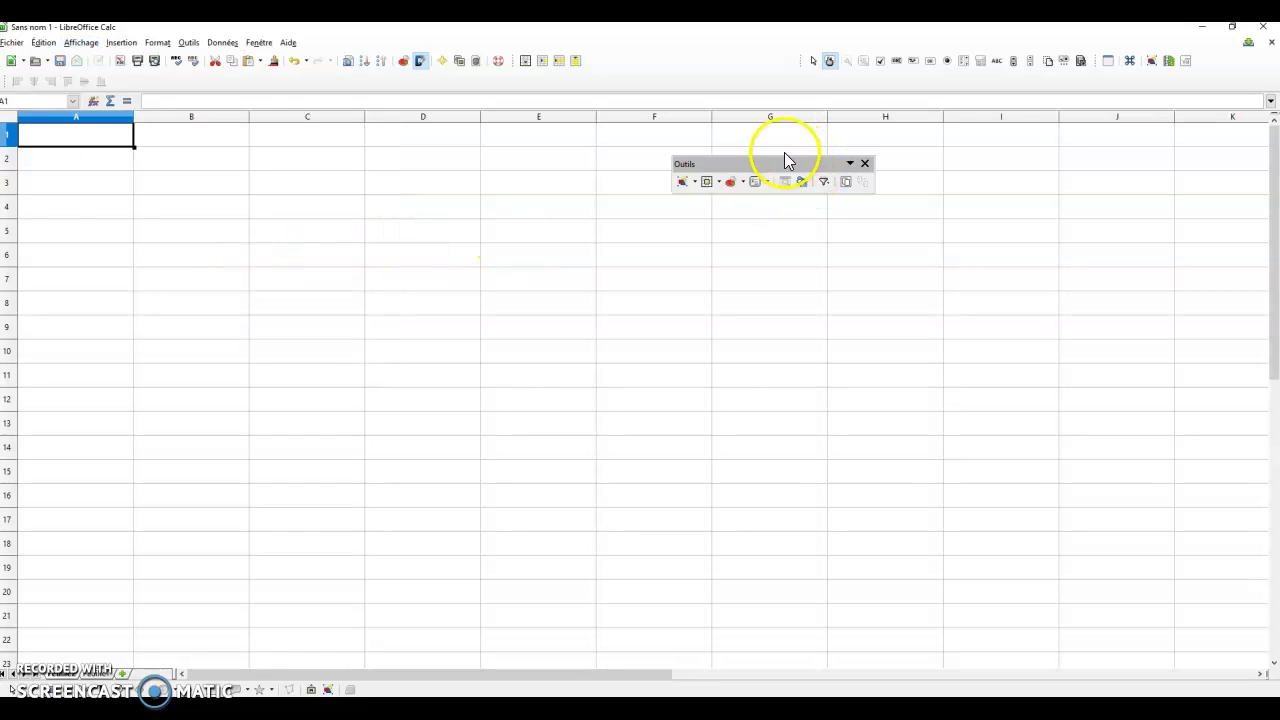
left_click(90, 45)
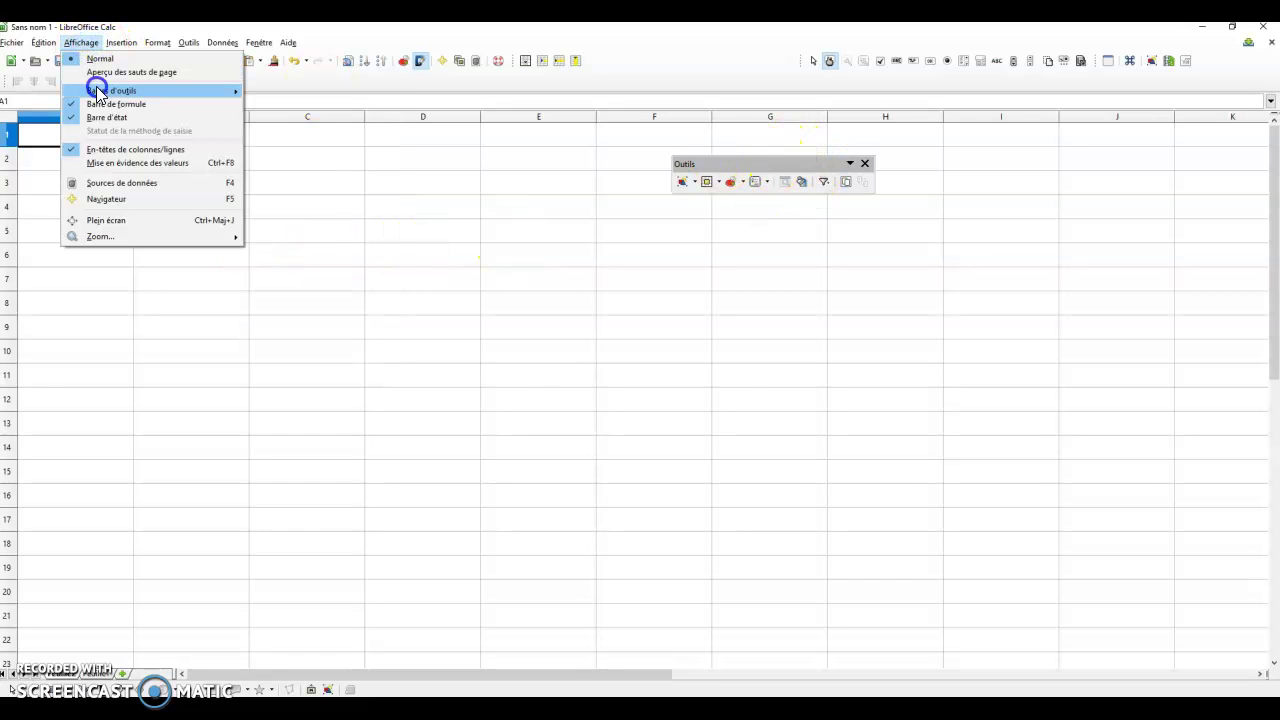
mouse_move(96, 90)
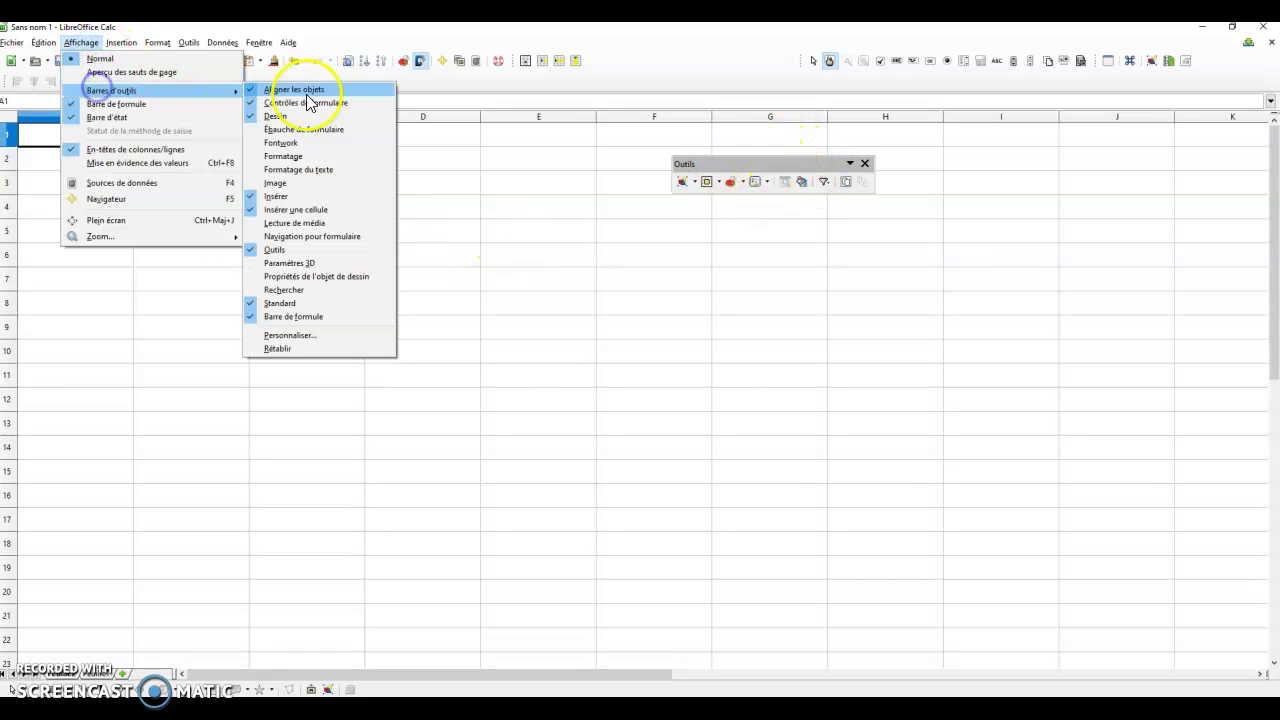
left_click(270, 156)
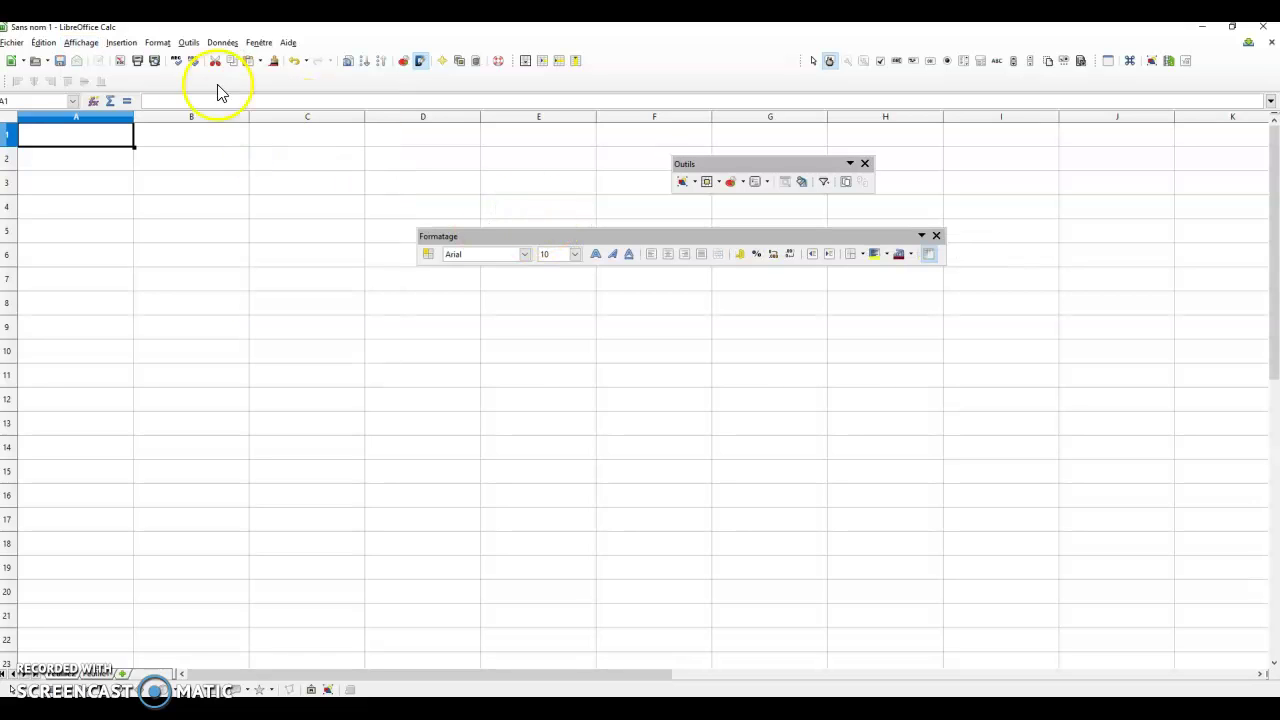
Dock the floating Formatage toolbar after the alignment toolbar and the floating Outils toolbar in the Standard toolbar's row.
left_click(82, 43)
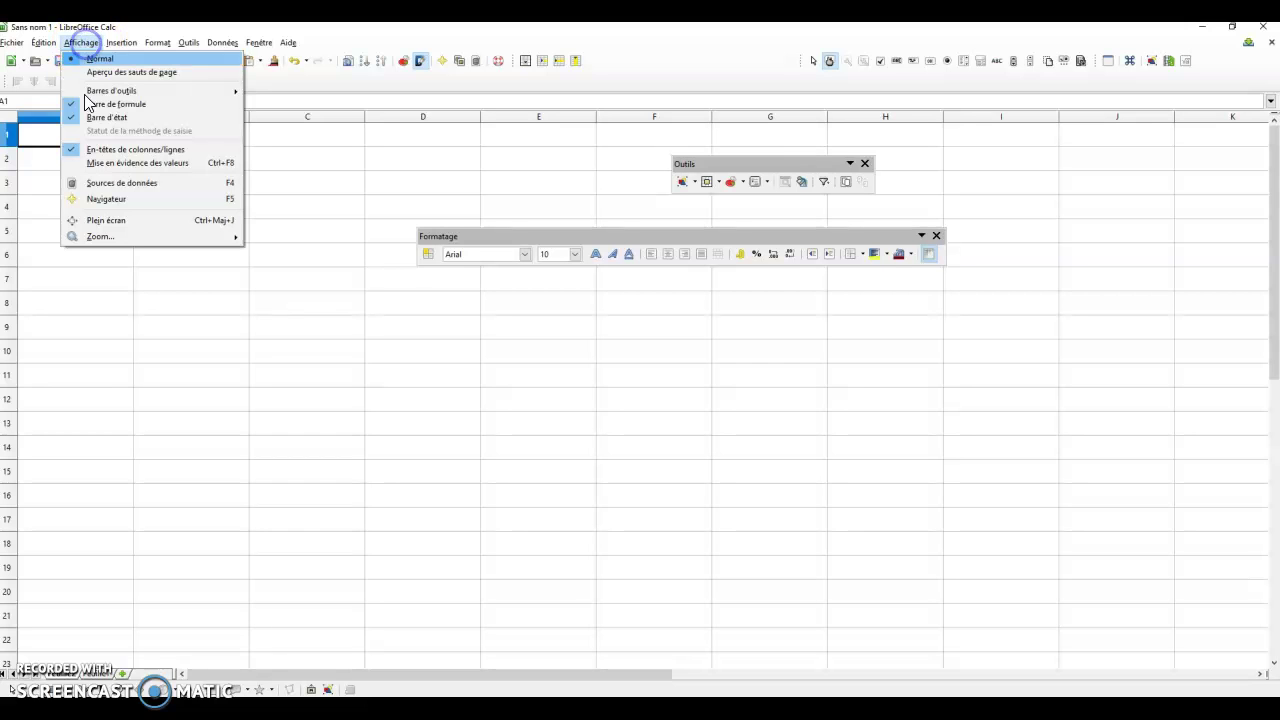
mouse_move(113, 94)
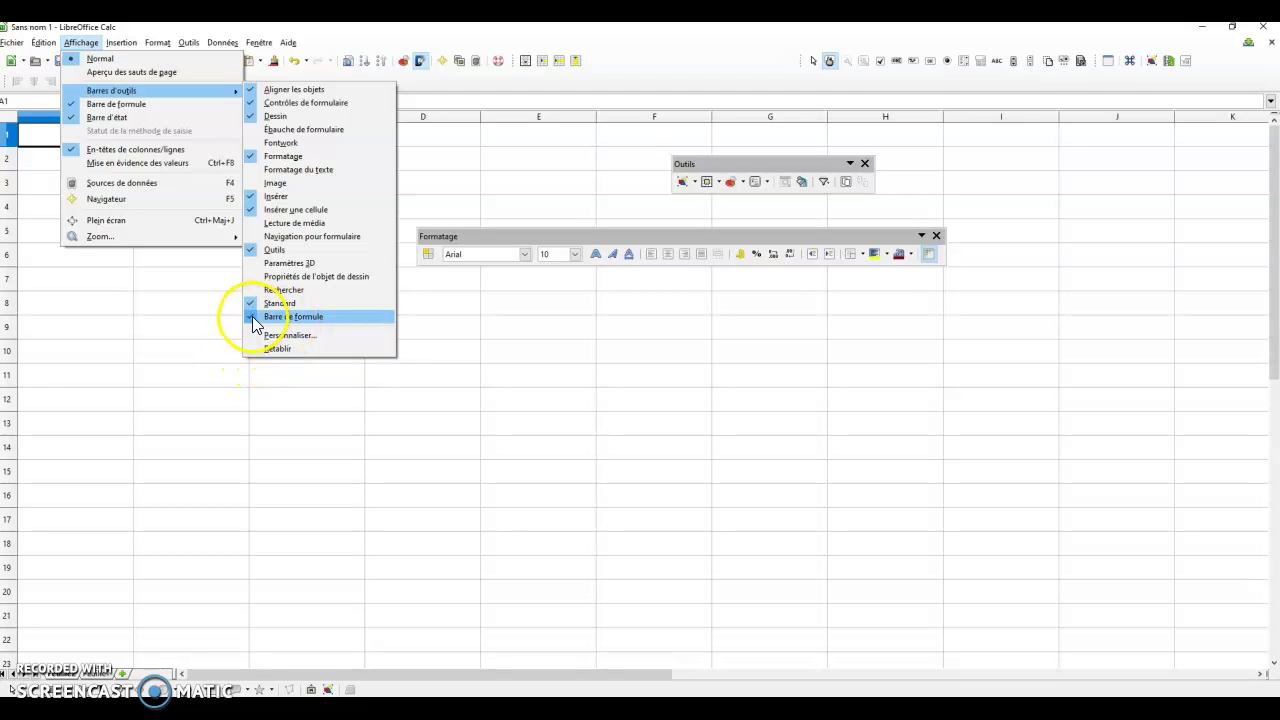
left_click(433, 182)
left_click_drag(552, 235, 120, 81)
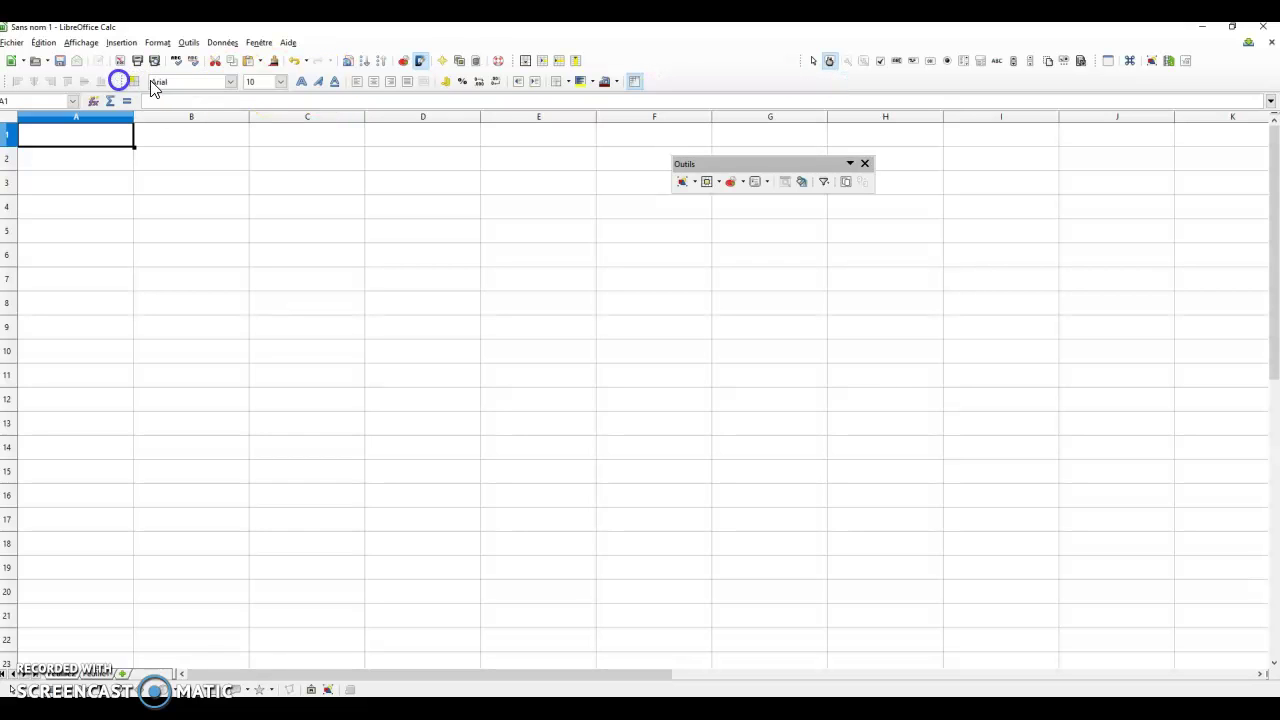
left_click_drag(712, 162, 609, 80)
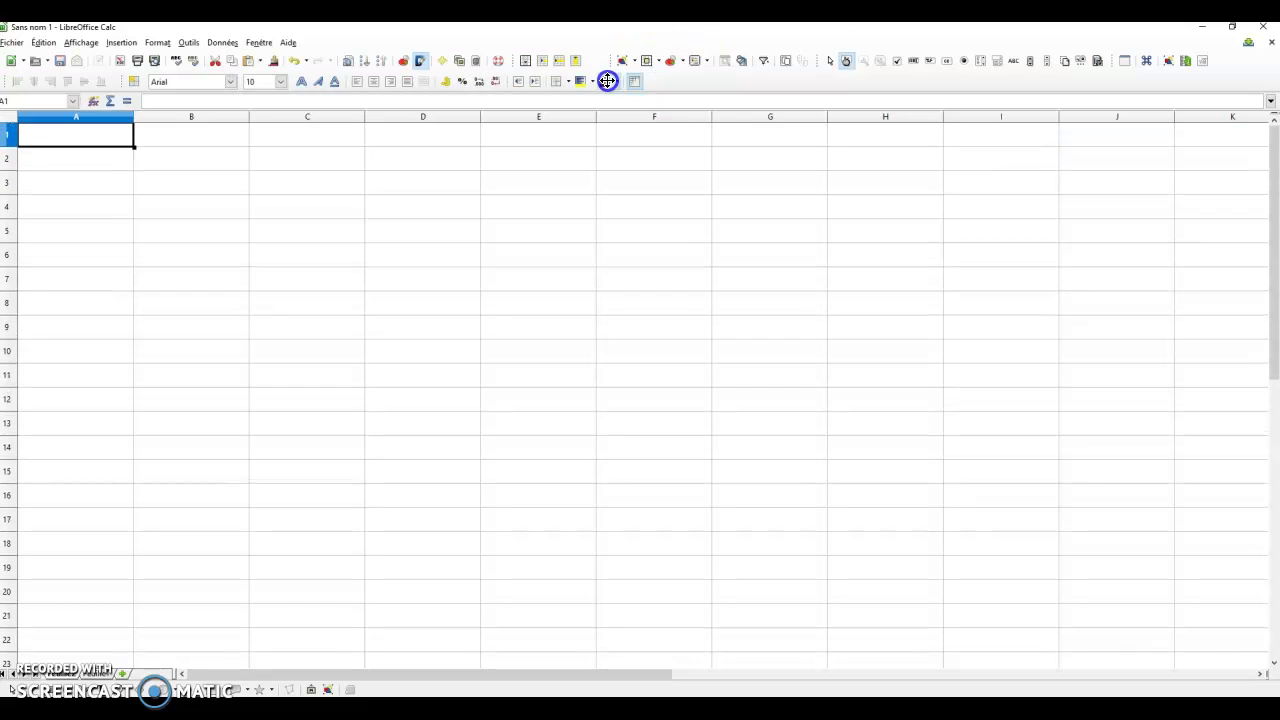
left_click(369, 222)
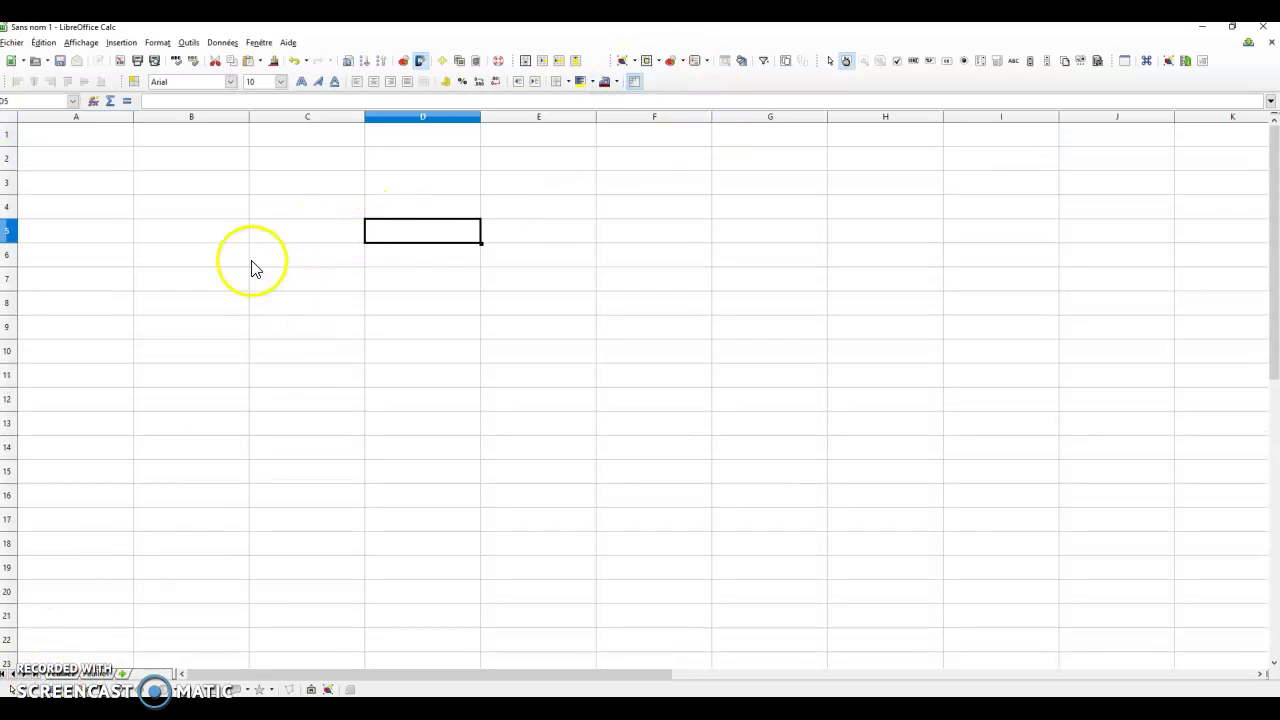
left_click(186, 206)
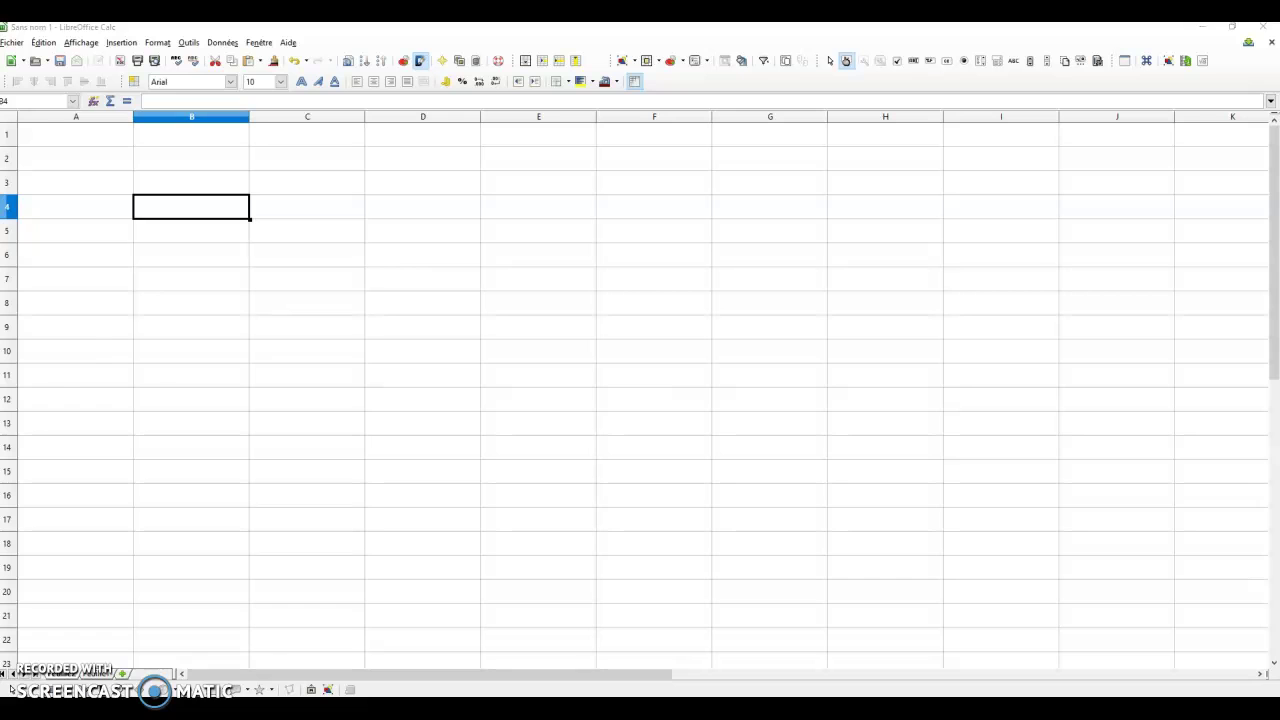
left_click(126, 350)
left_click(93, 134)
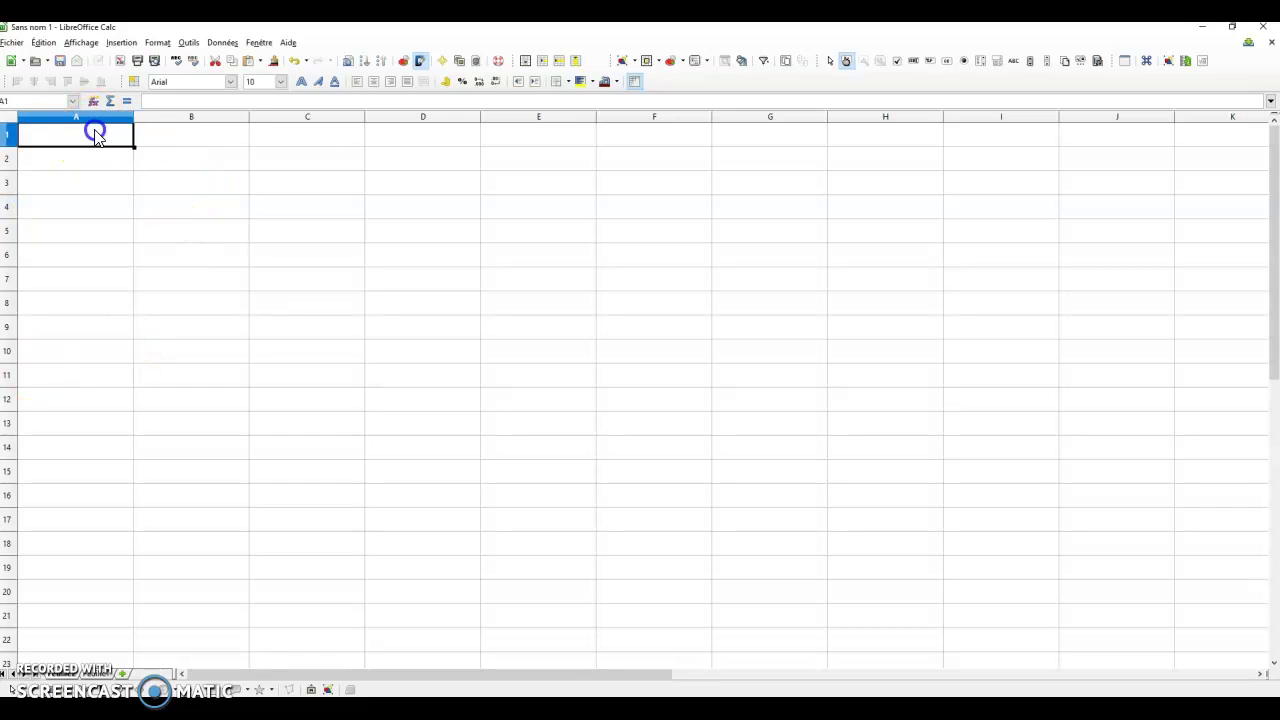
left_click(208, 133)
left_click(311, 133)
left_click(430, 134)
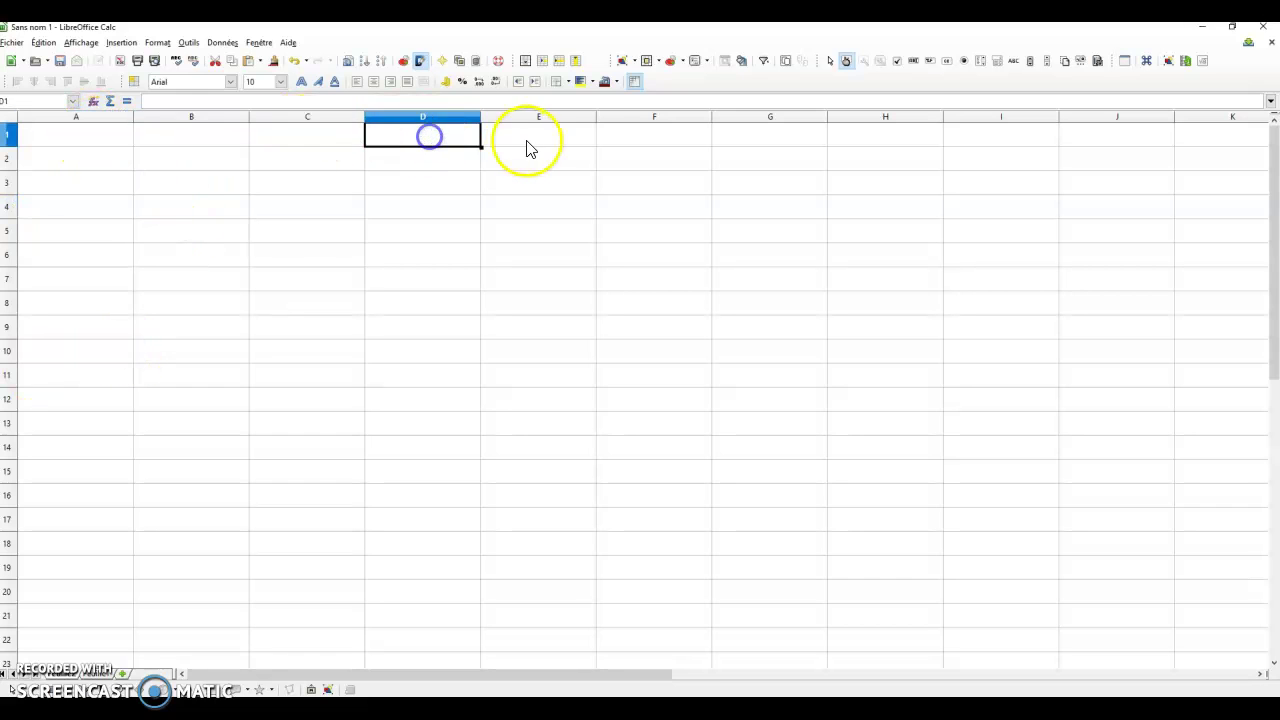
left_click(526, 140)
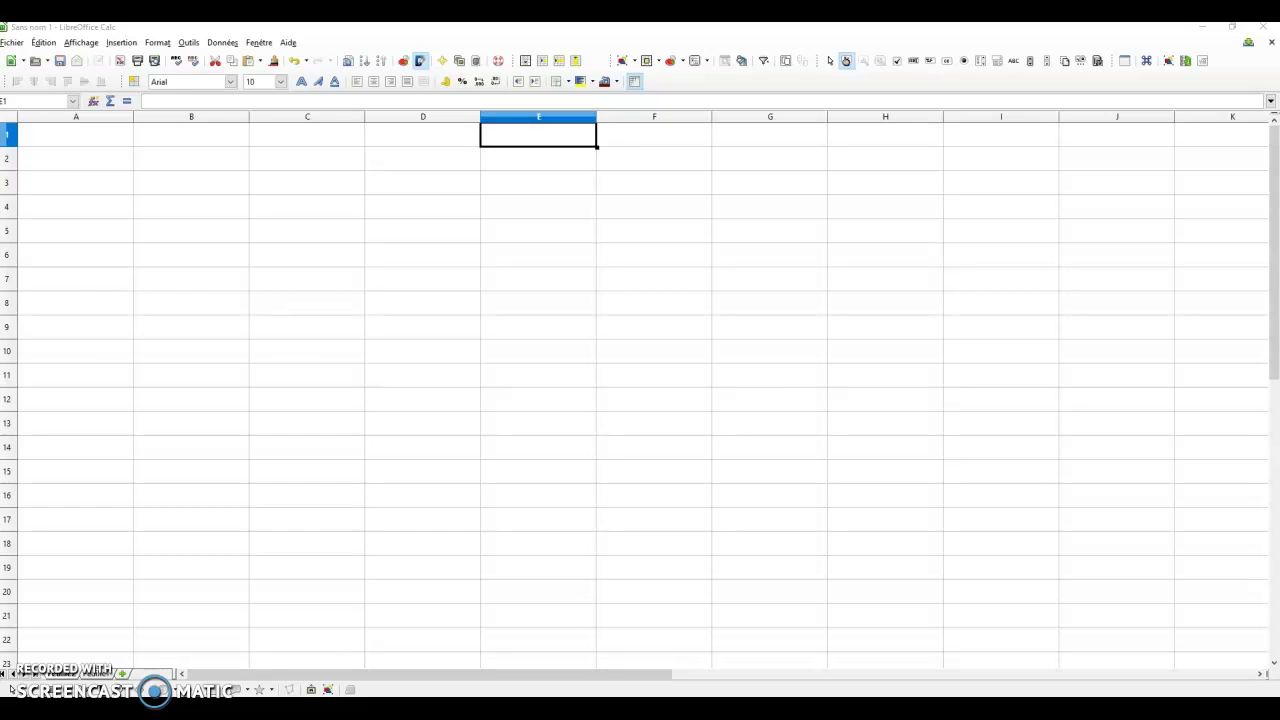
left_click(489, 280)
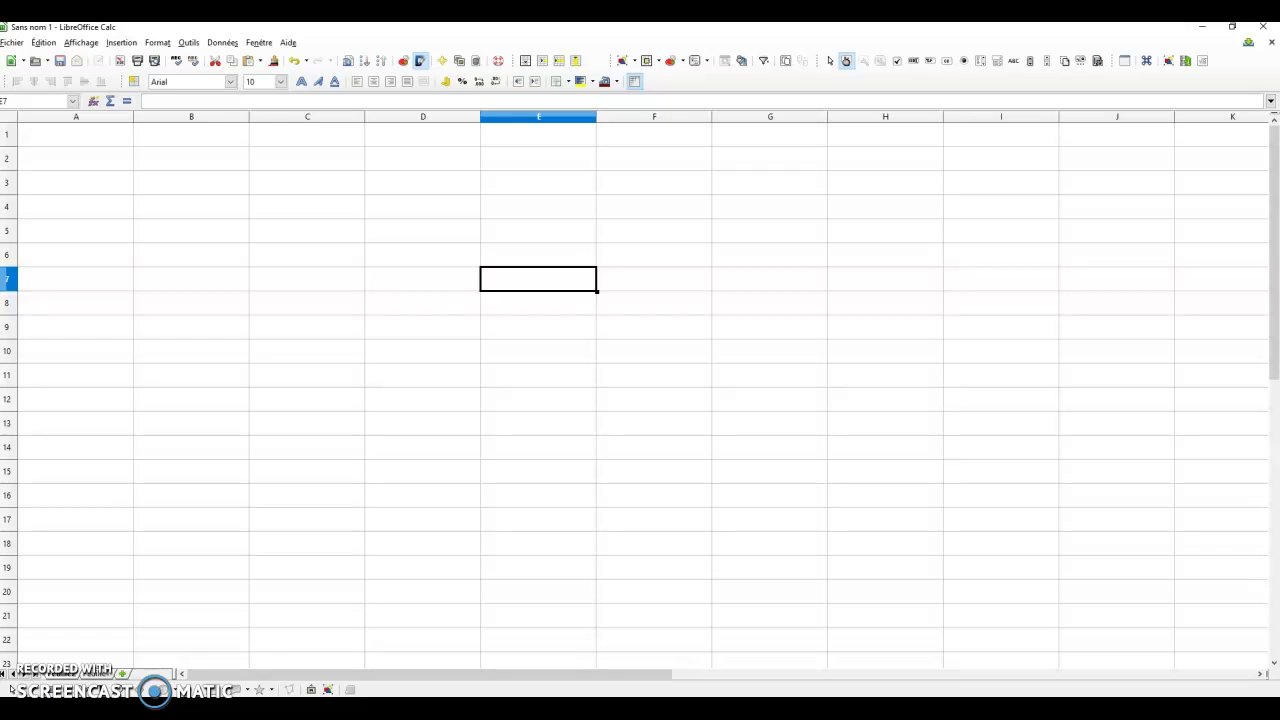
left_click(177, 280)
left_click(86, 134)
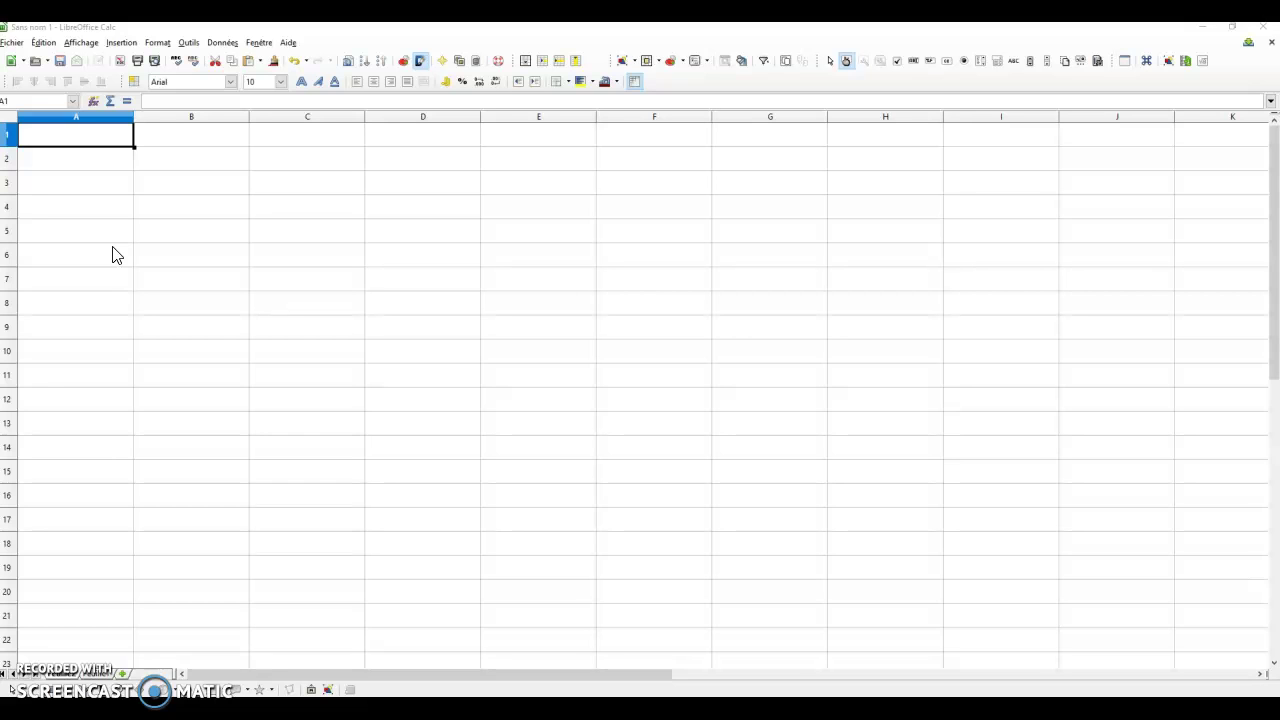
left_click(111, 251)
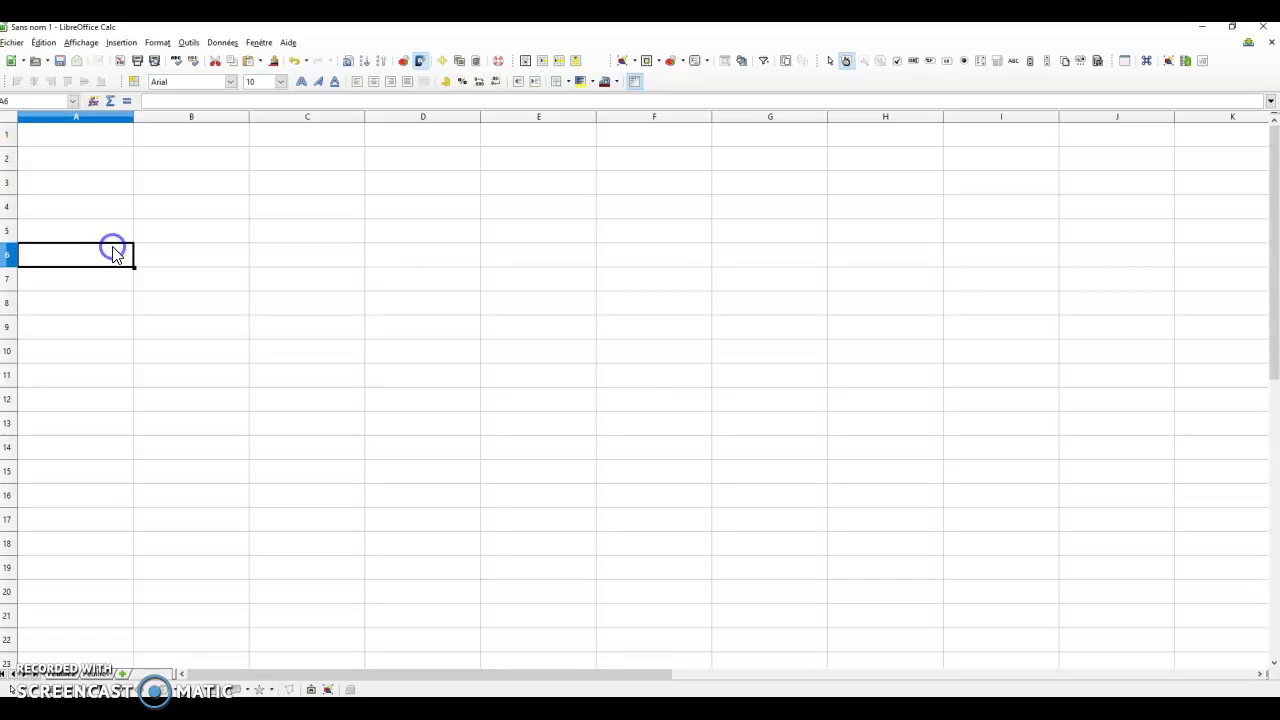
left_click(199, 132)
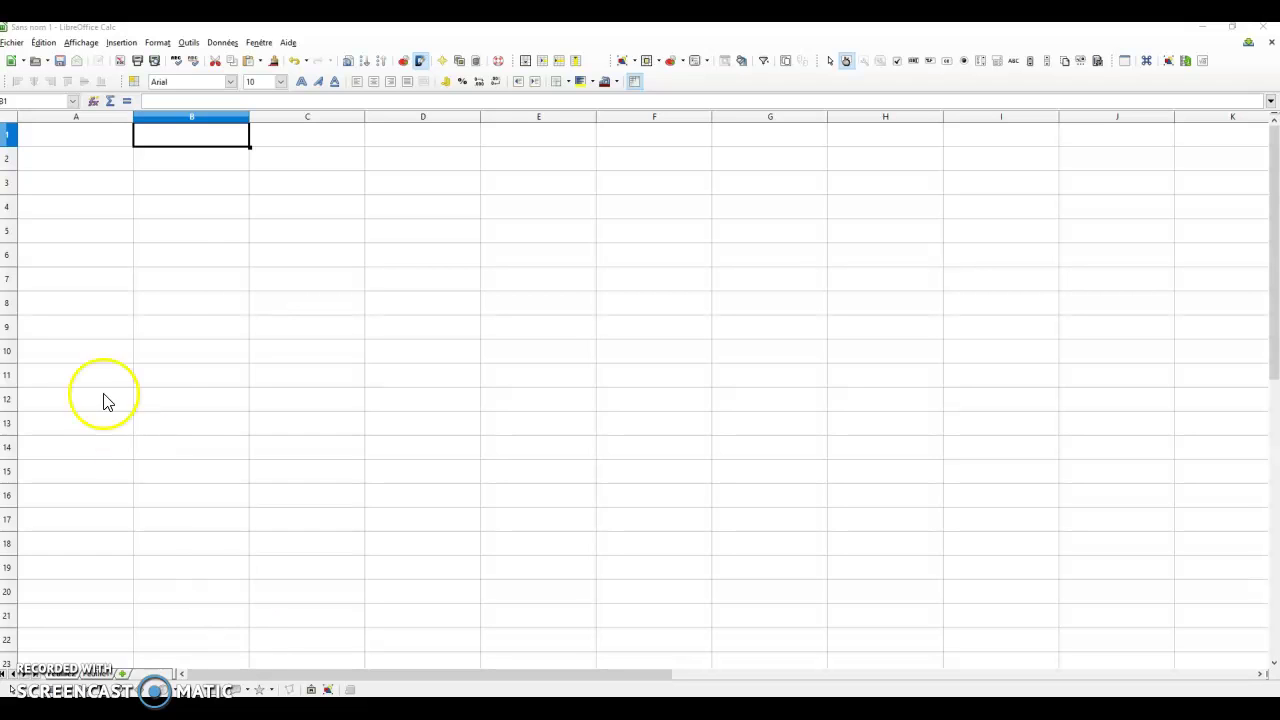
Select in turn the entire row 1, the entire column A and the cell range A2:A21.
left_click(8, 135)
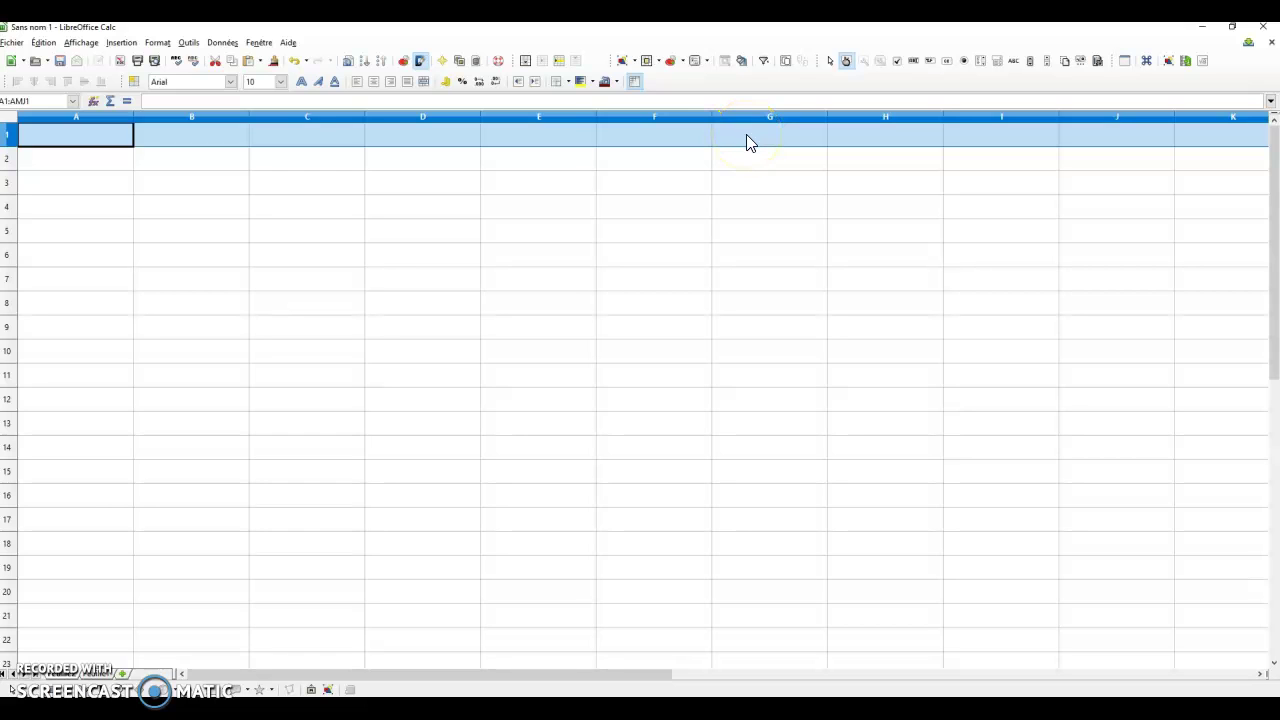
left_click(110, 118)
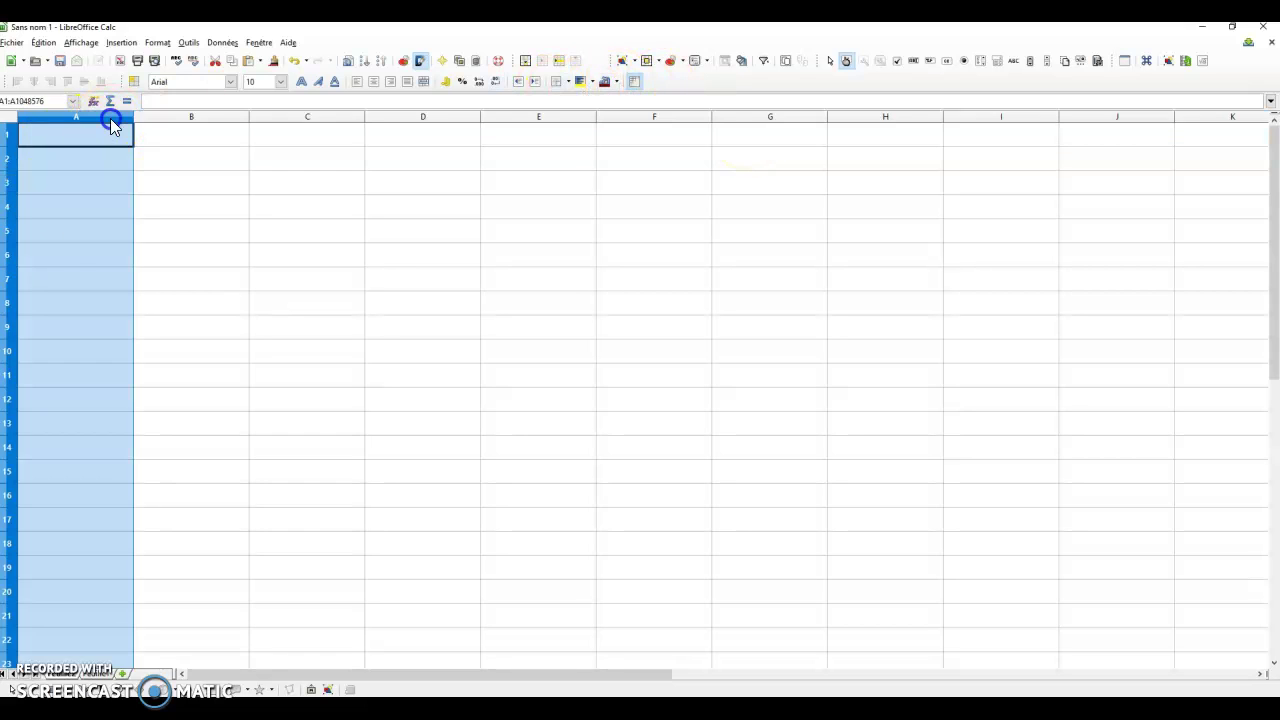
left_click(97, 132)
left_click_drag(91, 169, 69, 628)
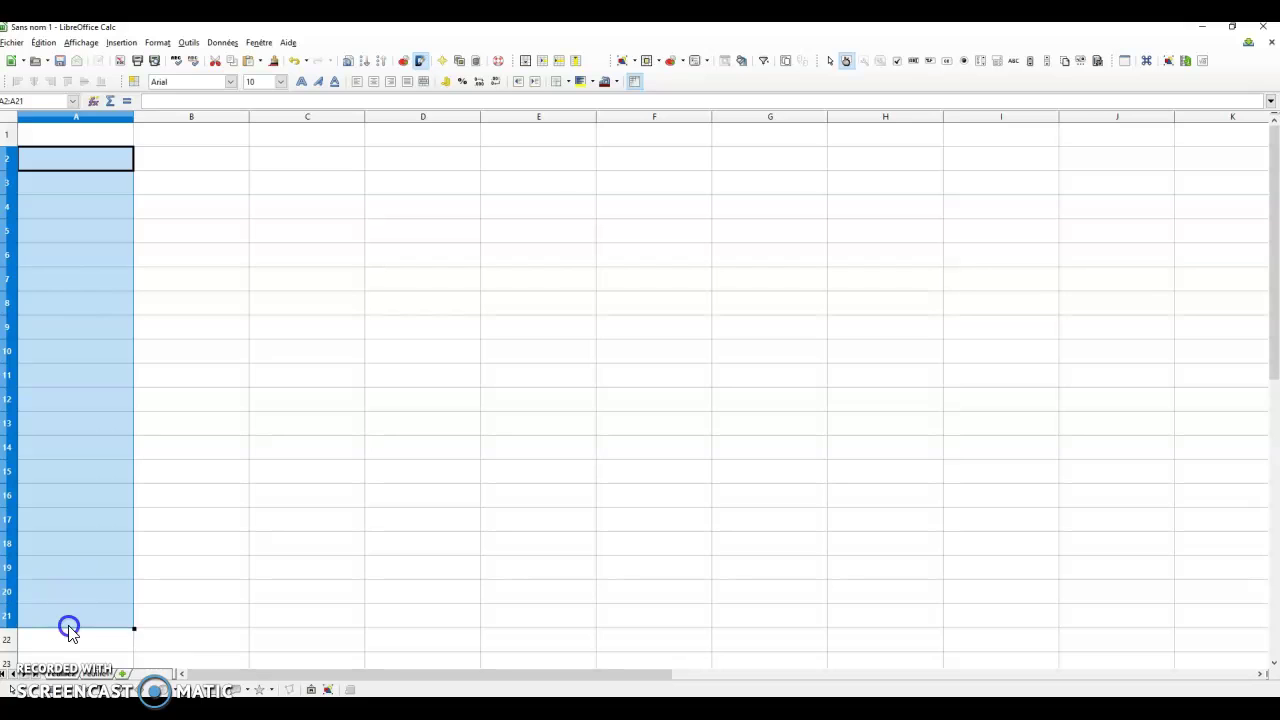
left_click(329, 334)
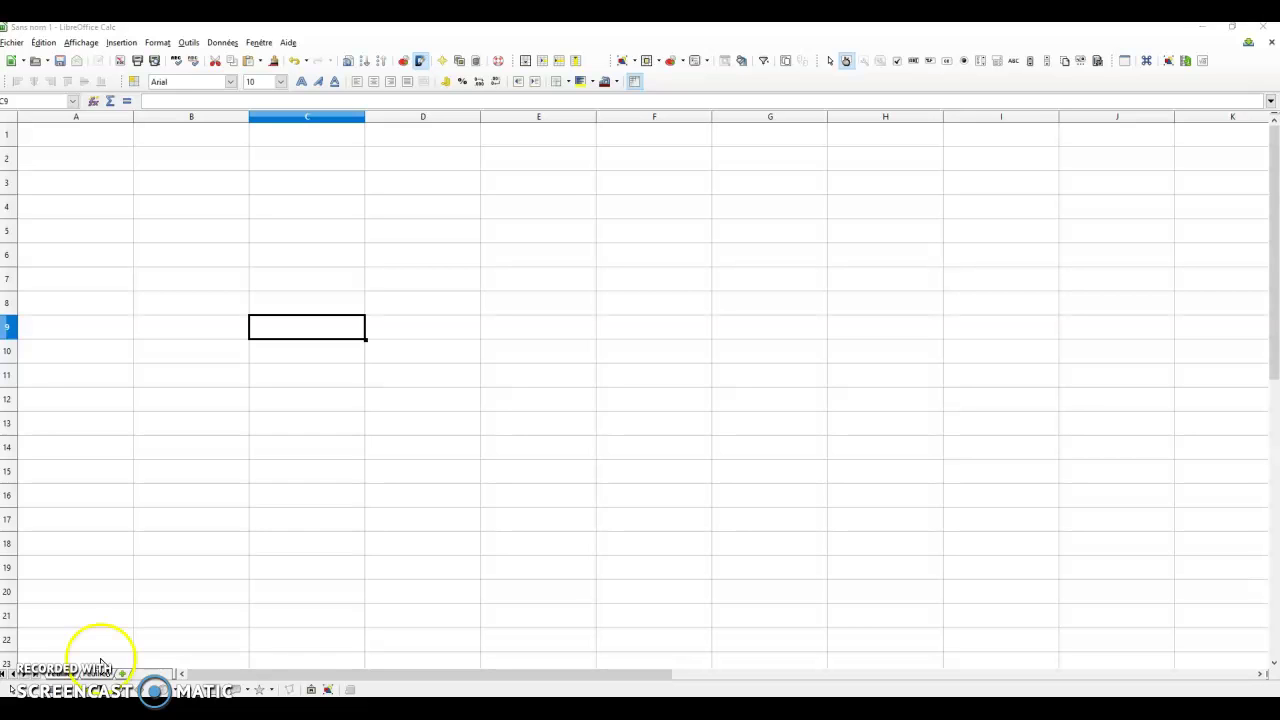
left_click(390, 266)
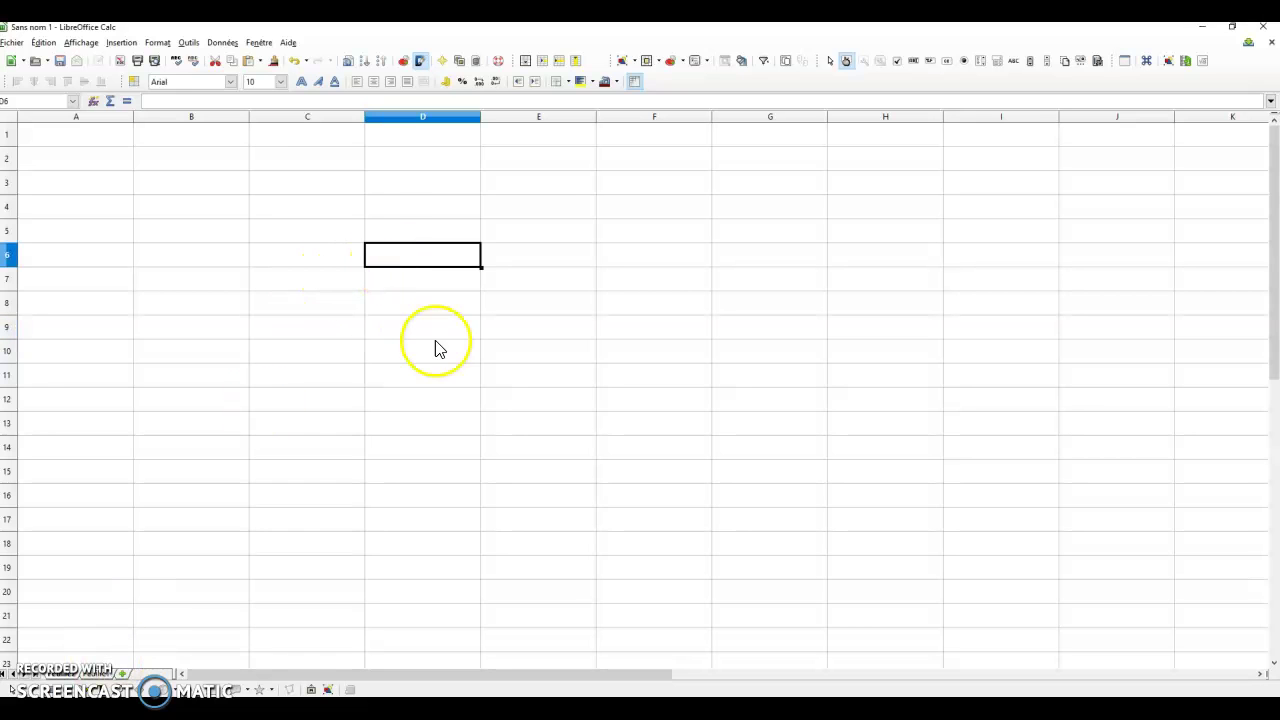
left_click(202, 137)
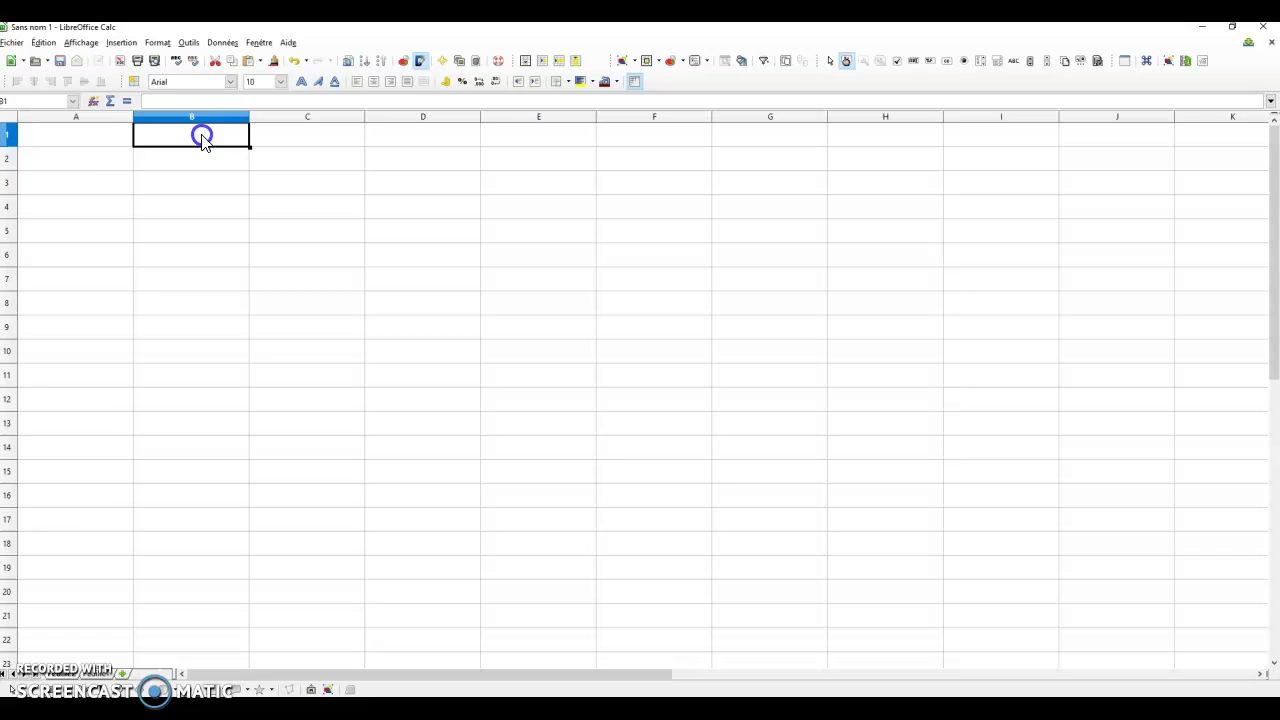
left_click(80, 132)
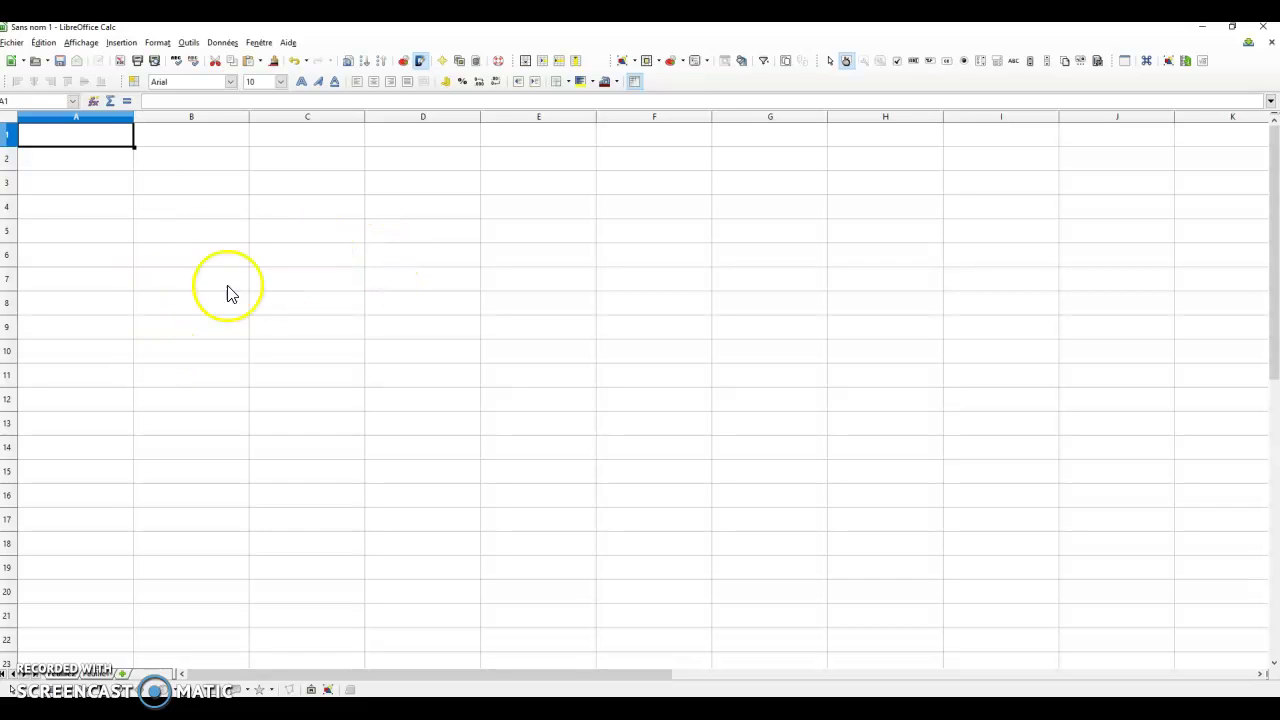
left_click(310, 133)
Select the cell range A1:C1, followed by the range D1:F1, in the first row.
left_click(104, 137)
left_click_drag(104, 137, 298, 151)
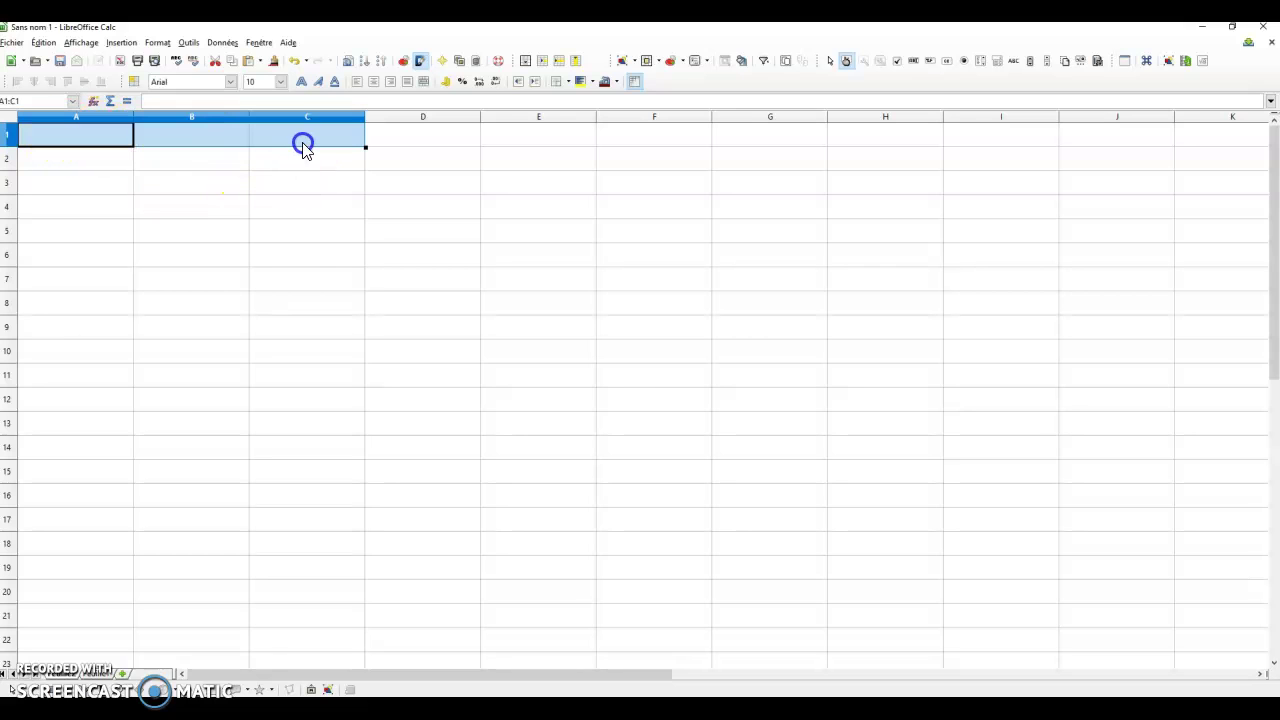
left_click(448, 137)
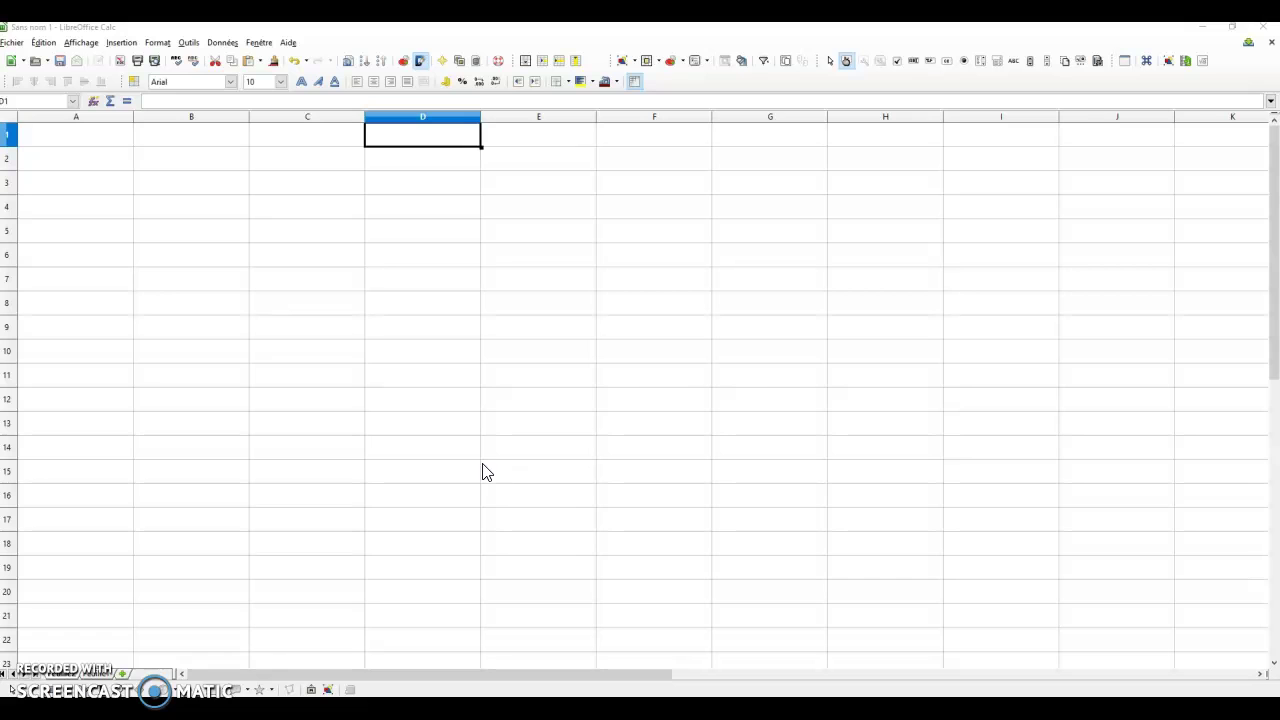
left_click_drag(455, 138, 644, 140)
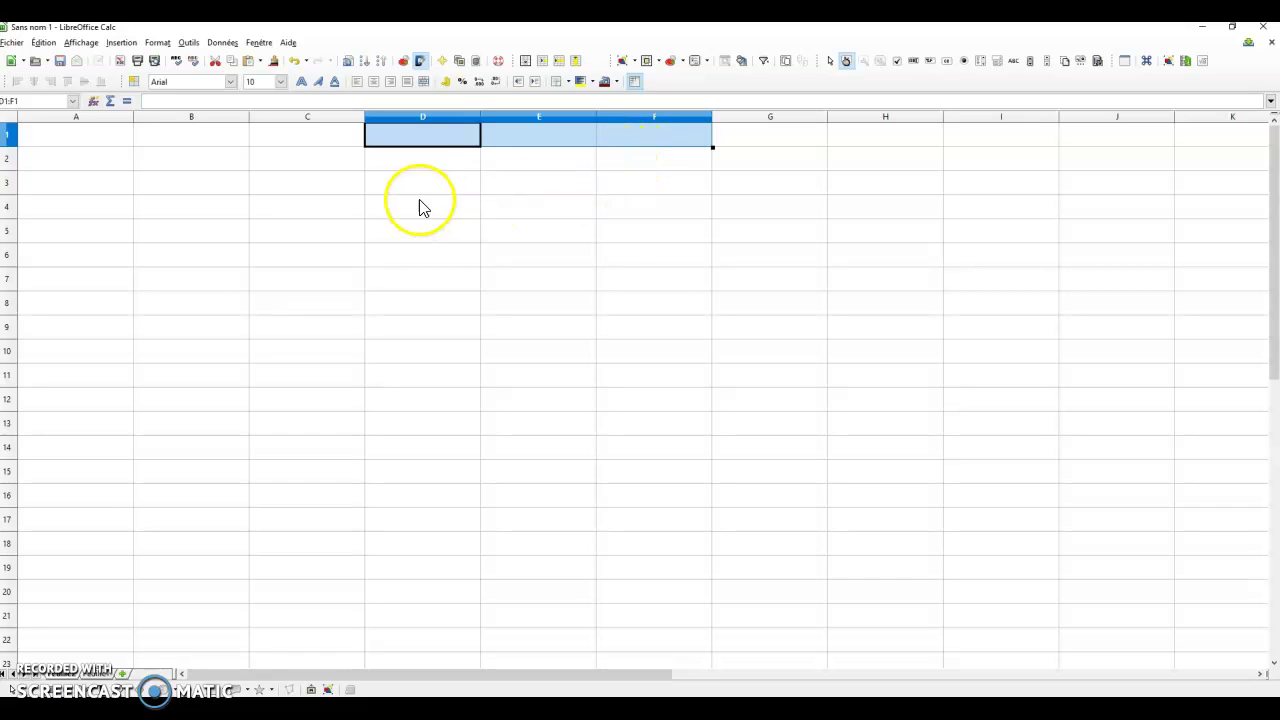
left_click(448, 140)
left_click(540, 137)
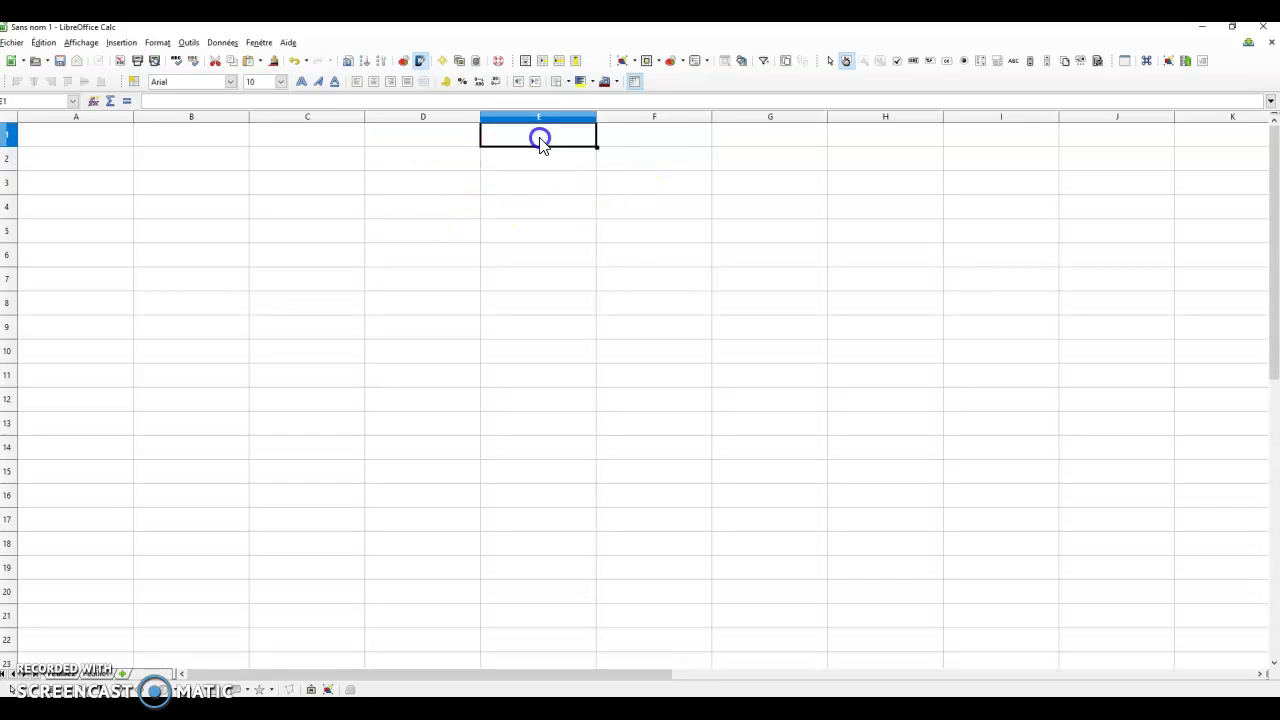
left_click(652, 137)
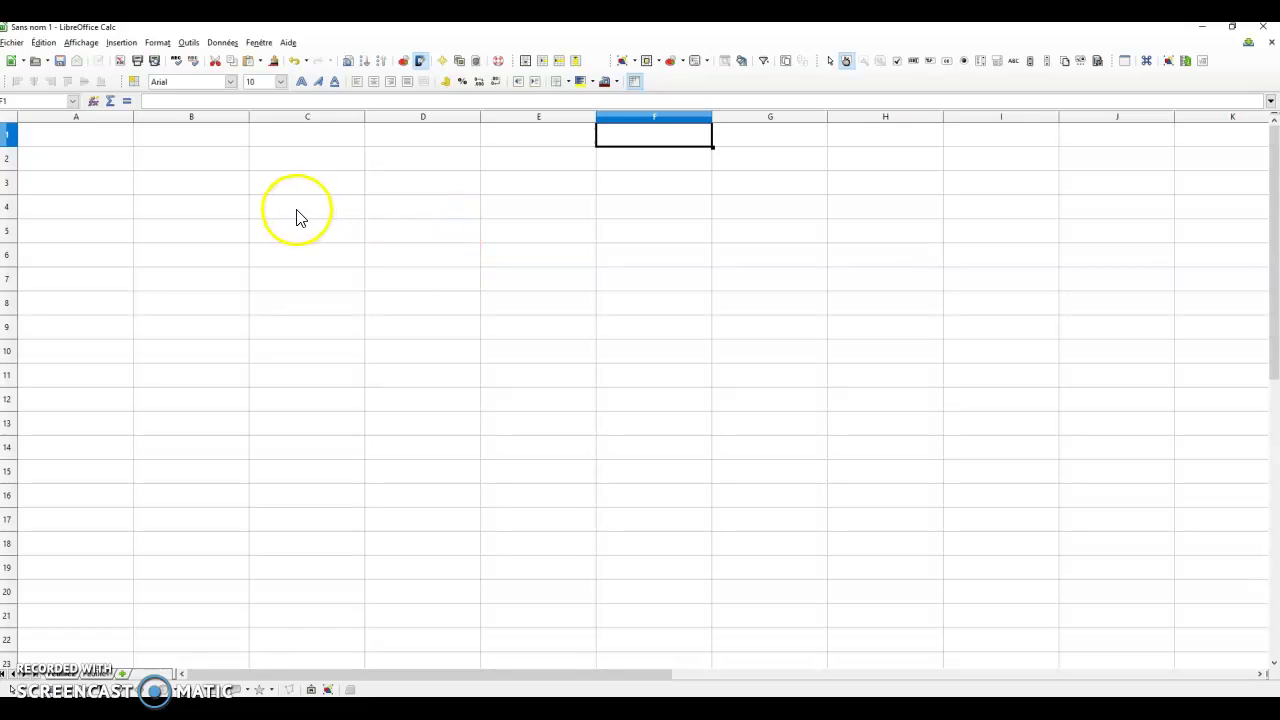
Enter the column headings "Articles" in cell A1 and "Réf." in cell B1.
left_click(116, 138)
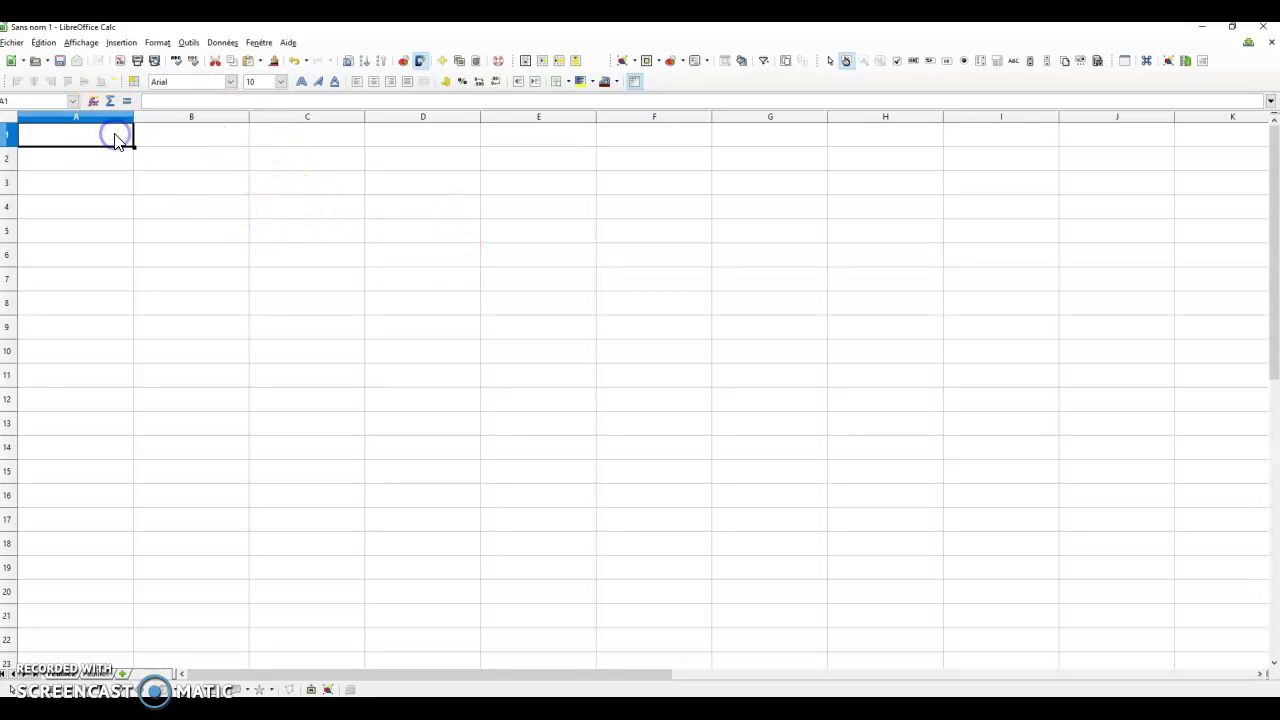
type("a")
type("rticles")
key("Tab")
type("R")
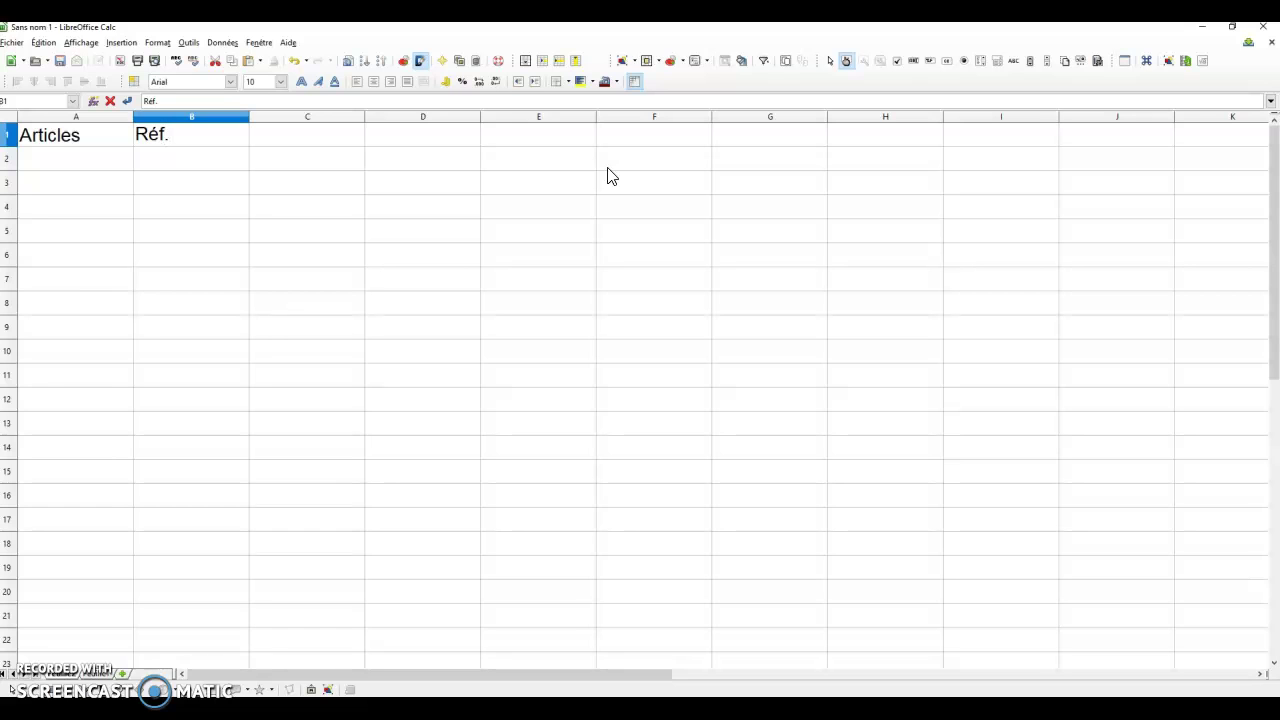
key("Tab")
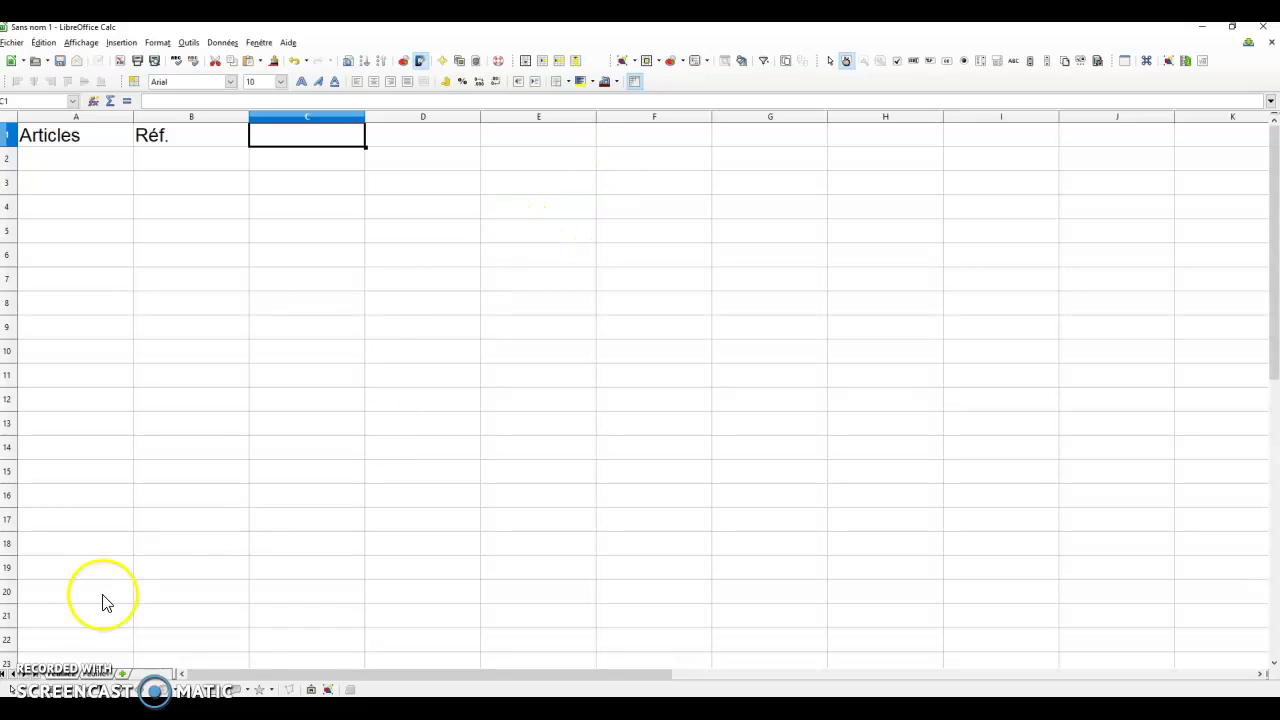
Enter the column headings "Marque" in C1, "Montant HT" in D1, "TVA" in E1 and "Montant TTC" in F1.
left_click(327, 181)
left_click(332, 136)
type("Marque")
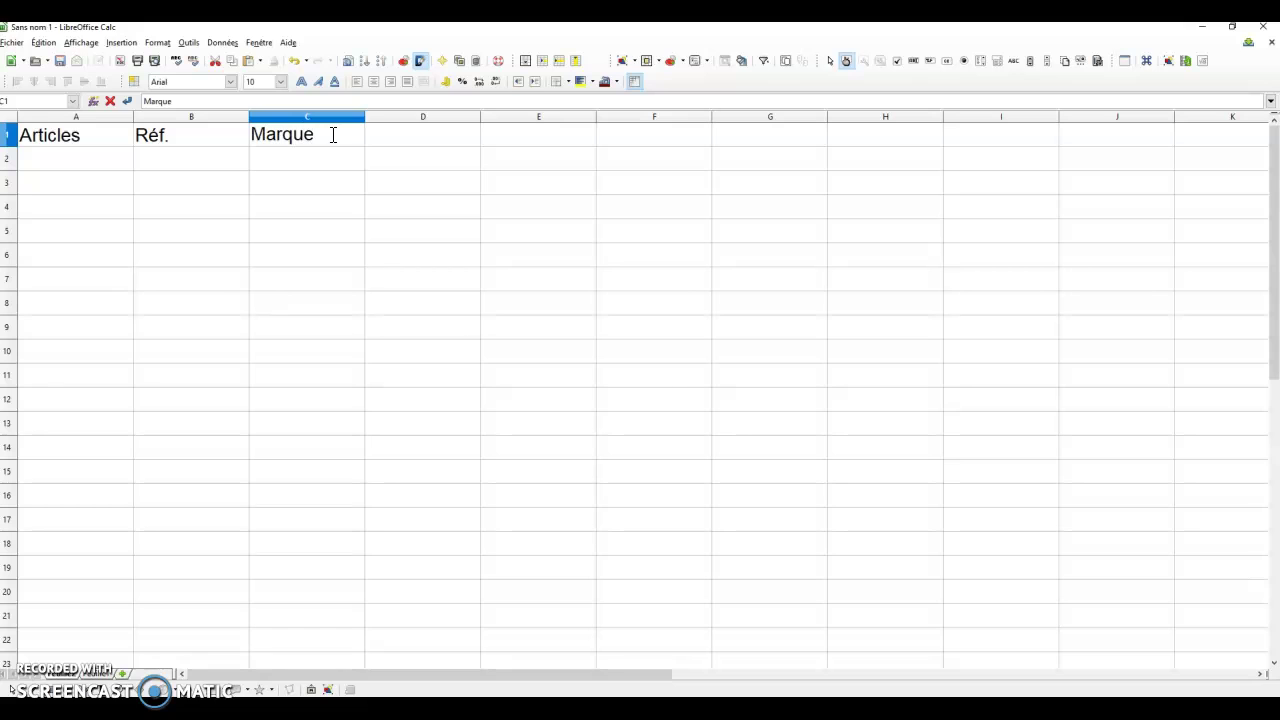
key("Tab")
type("M")
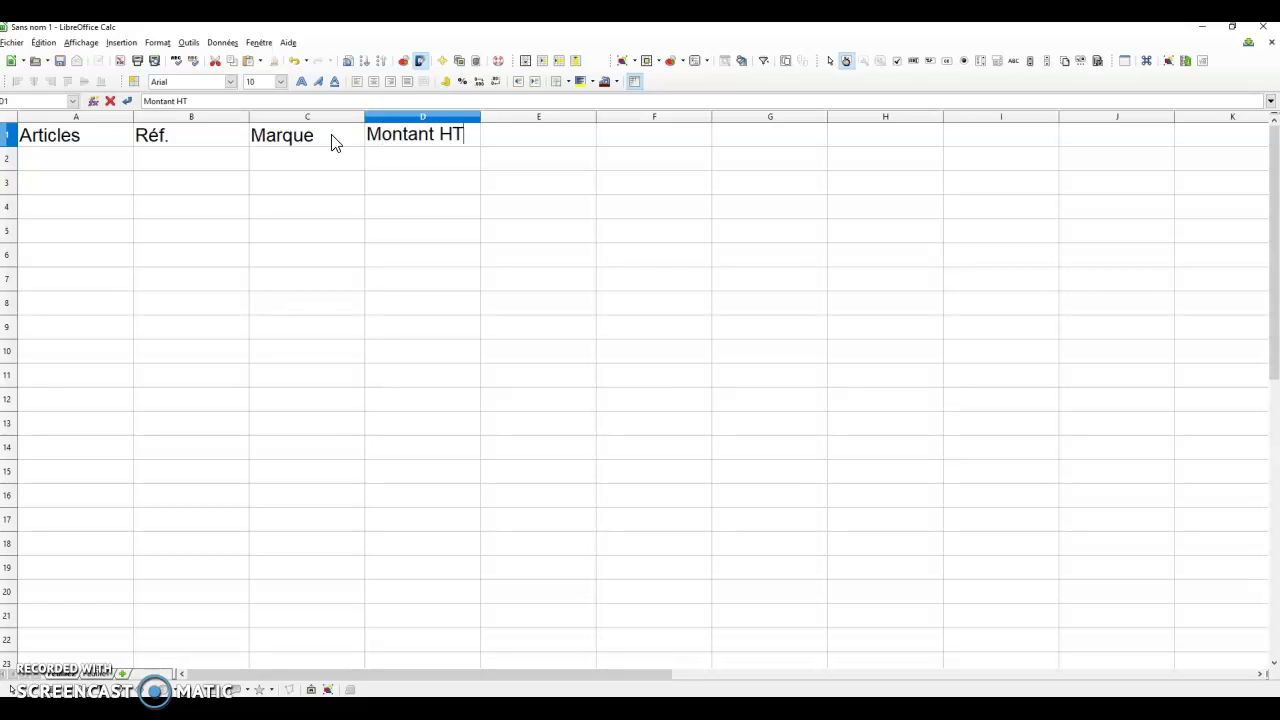
key("Tab")
type("TV")
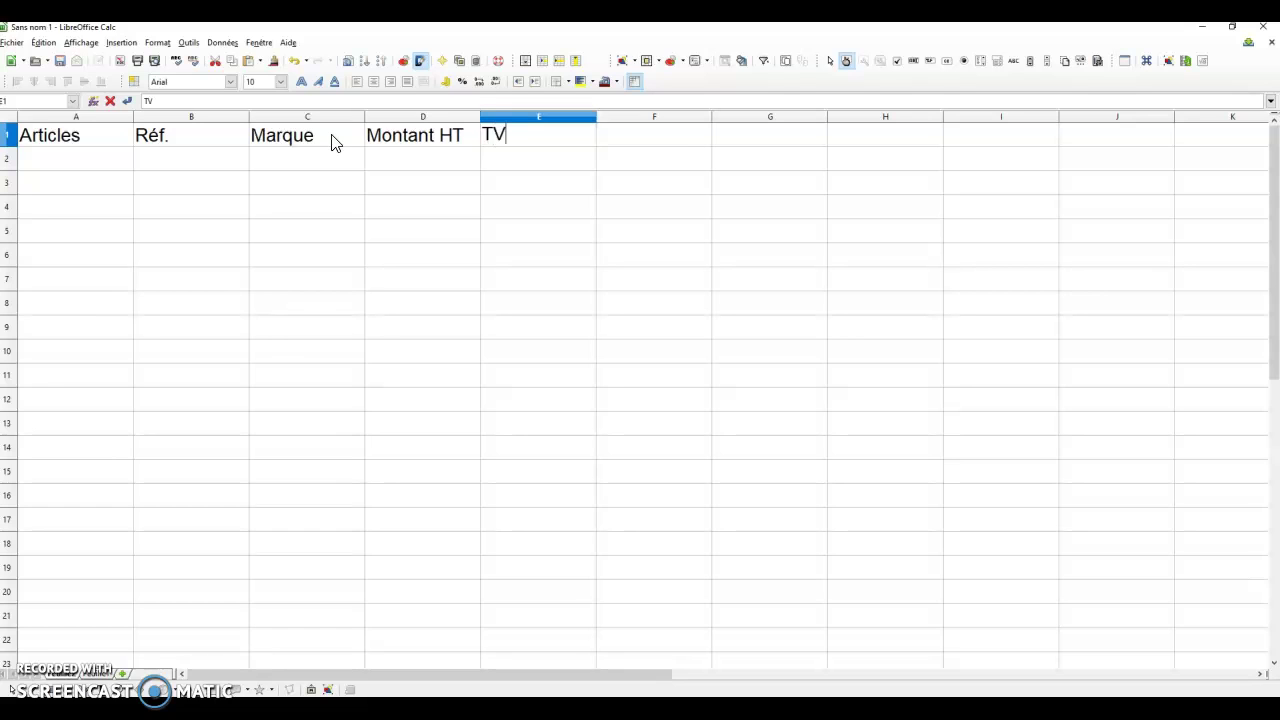
key("Tab")
type("Mo")
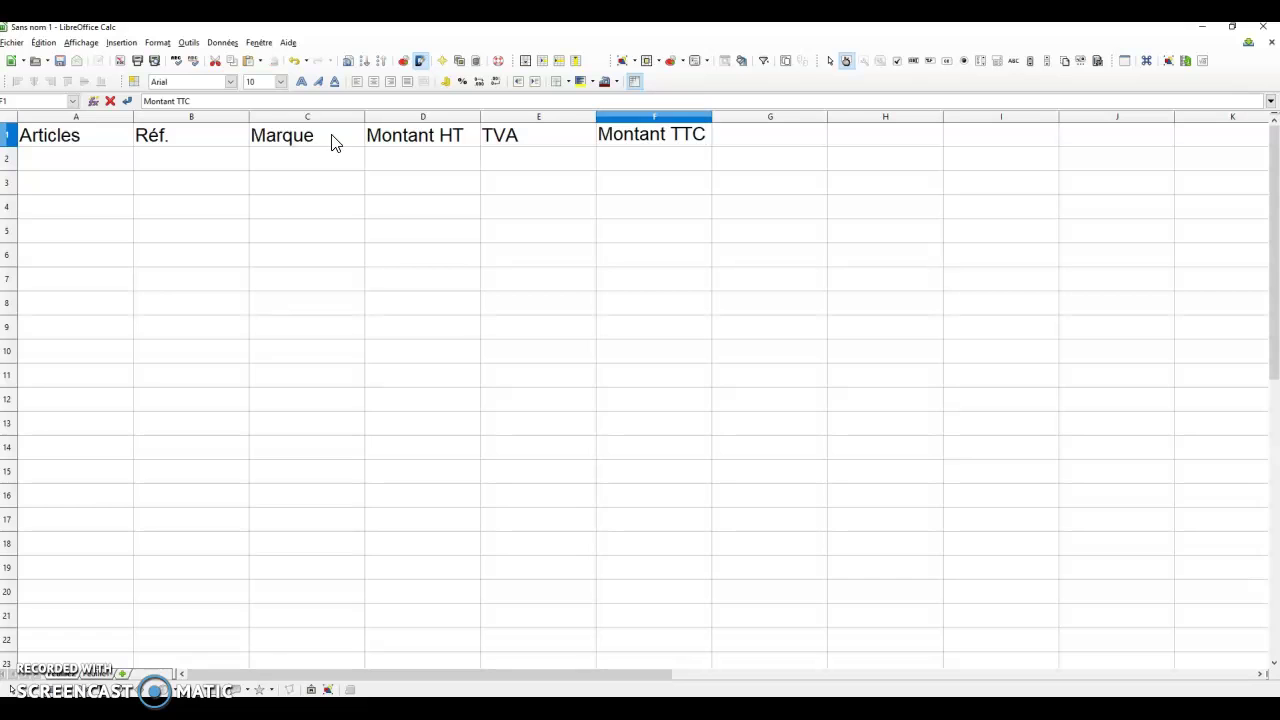
left_click(420, 166)
Select the headings A1:F1 and undock the Formatage toolbar so that it floats over the sheet beneath them.
left_click(105, 147)
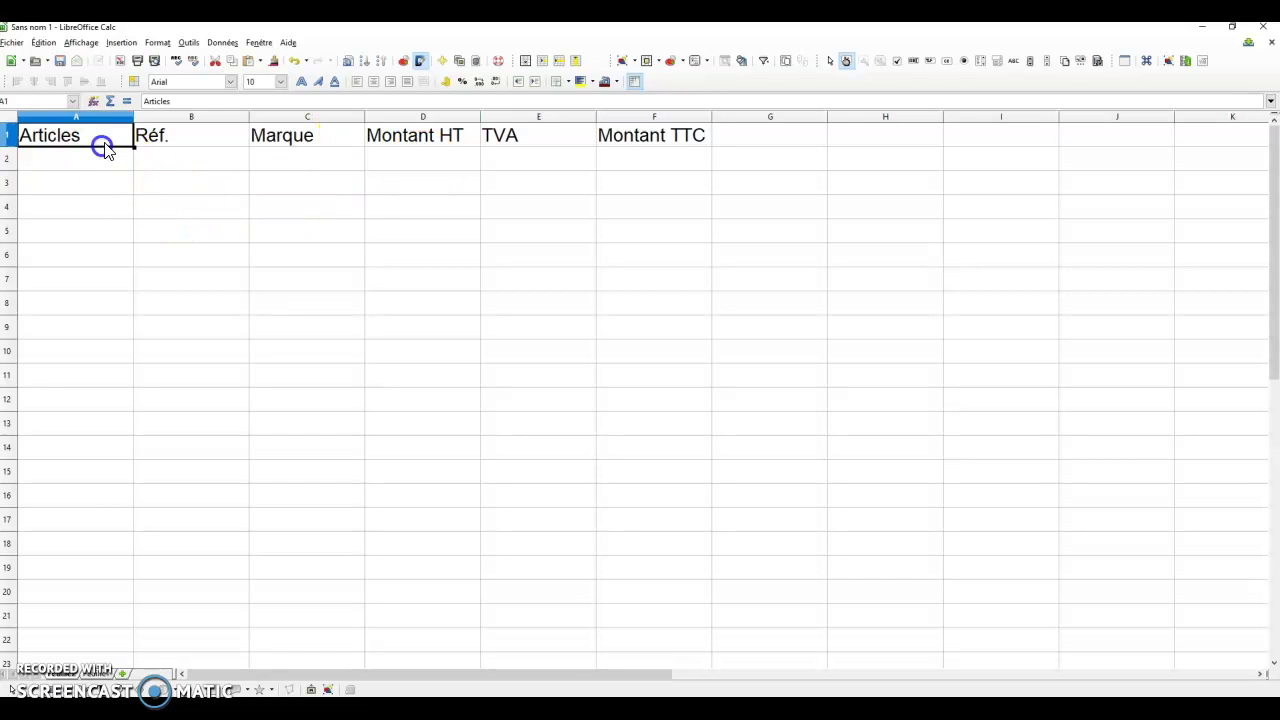
left_click_drag(100, 136, 598, 142)
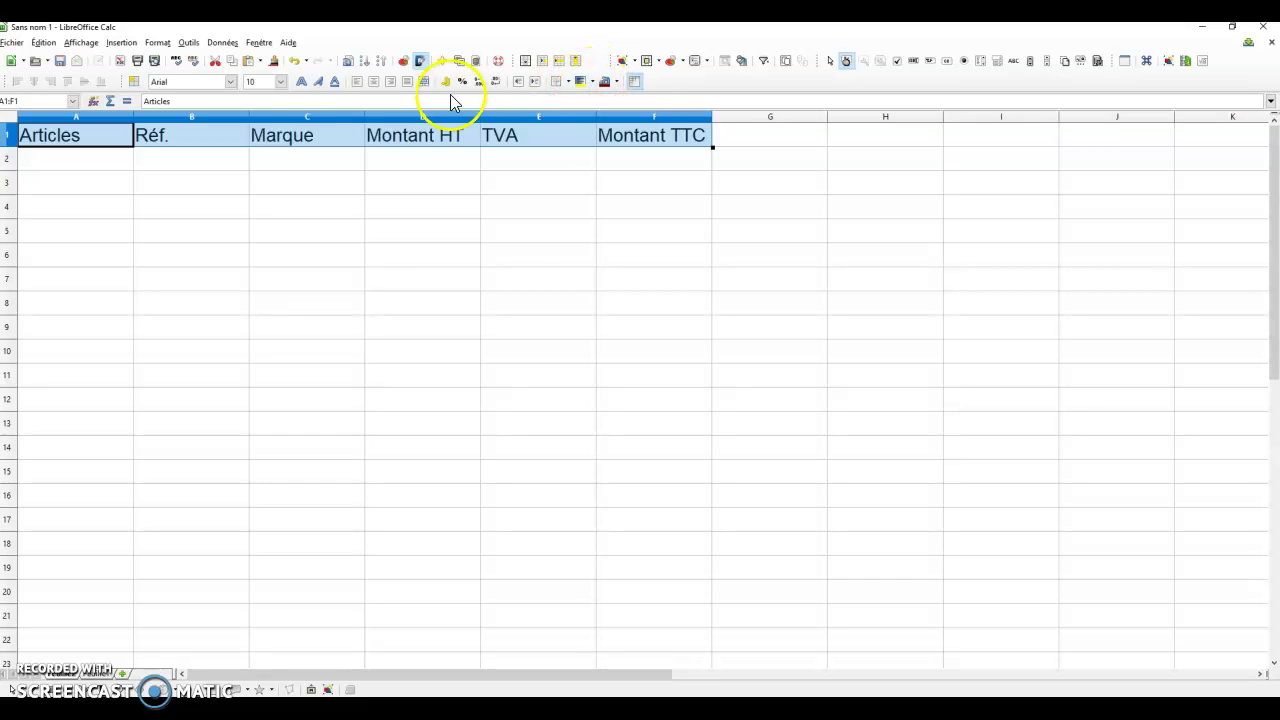
left_click(128, 85)
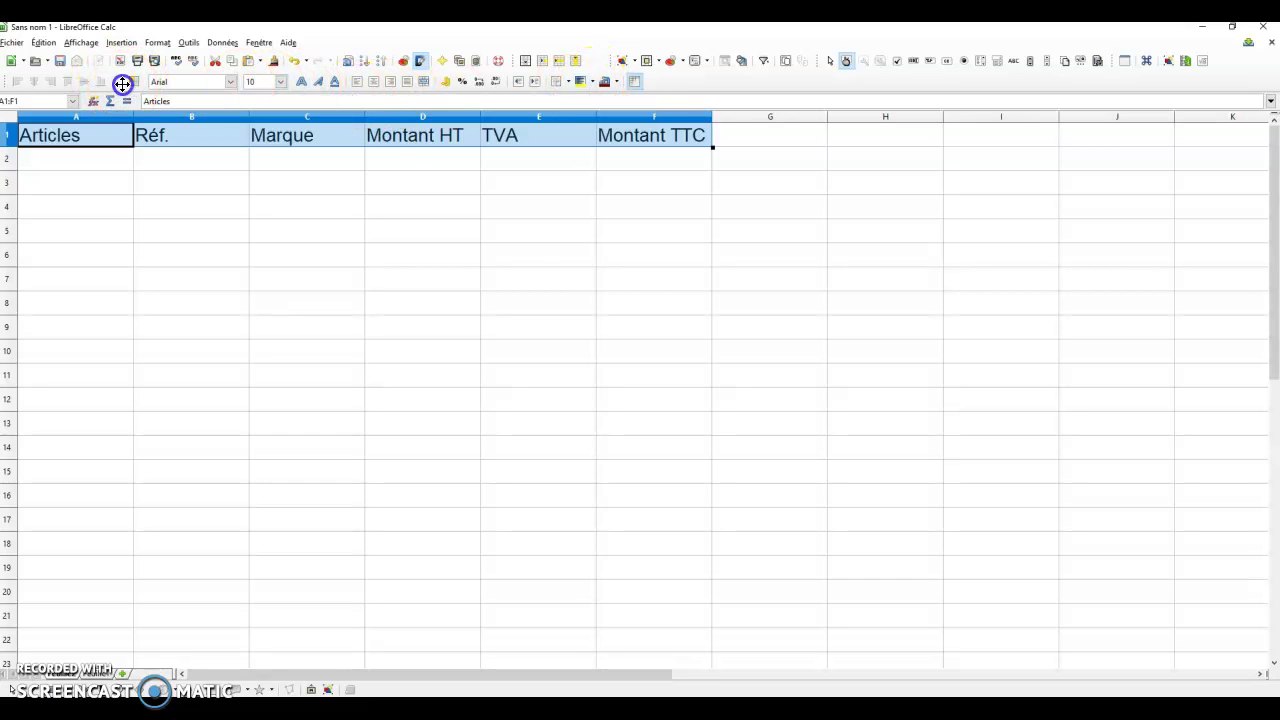
left_click_drag(598, 198, 600, 203)
left_click_drag(700, 211, 665, 235)
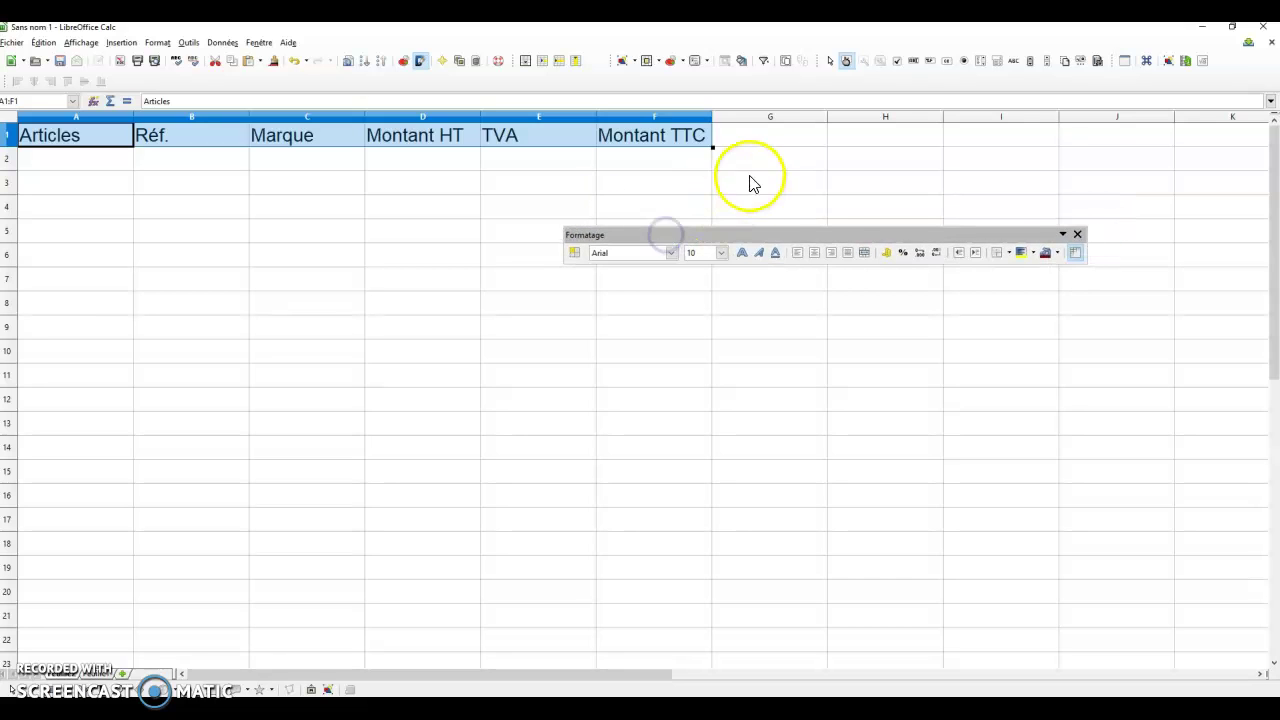
Format the headings A1:F1 with a grey background, centred alignment and bold text.
left_click(1036, 256)
left_click(1080, 306)
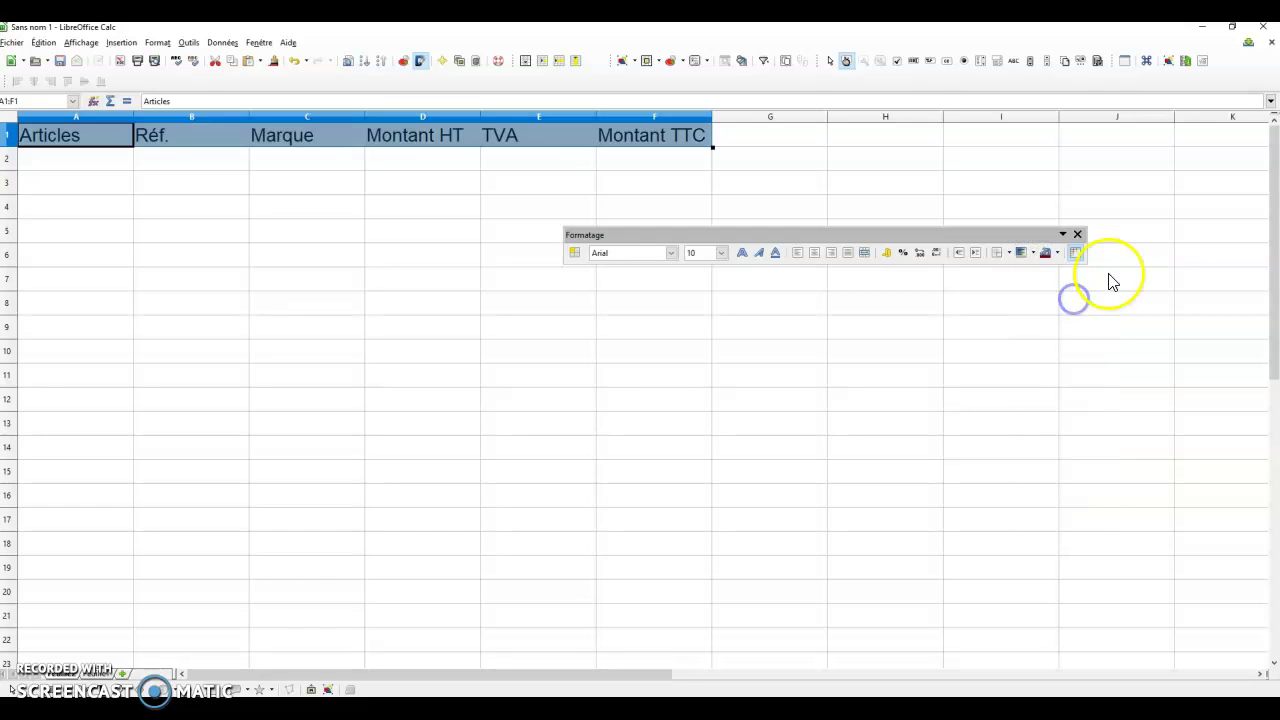
left_click(815, 253)
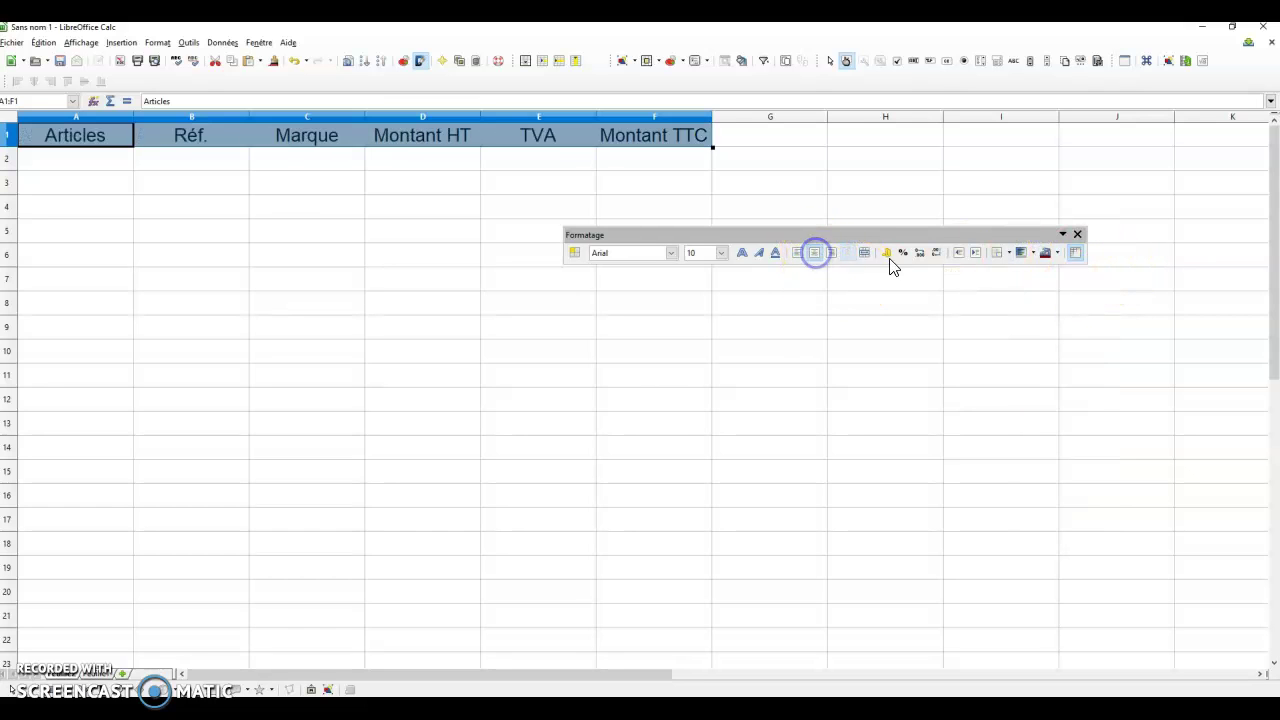
left_click(742, 253)
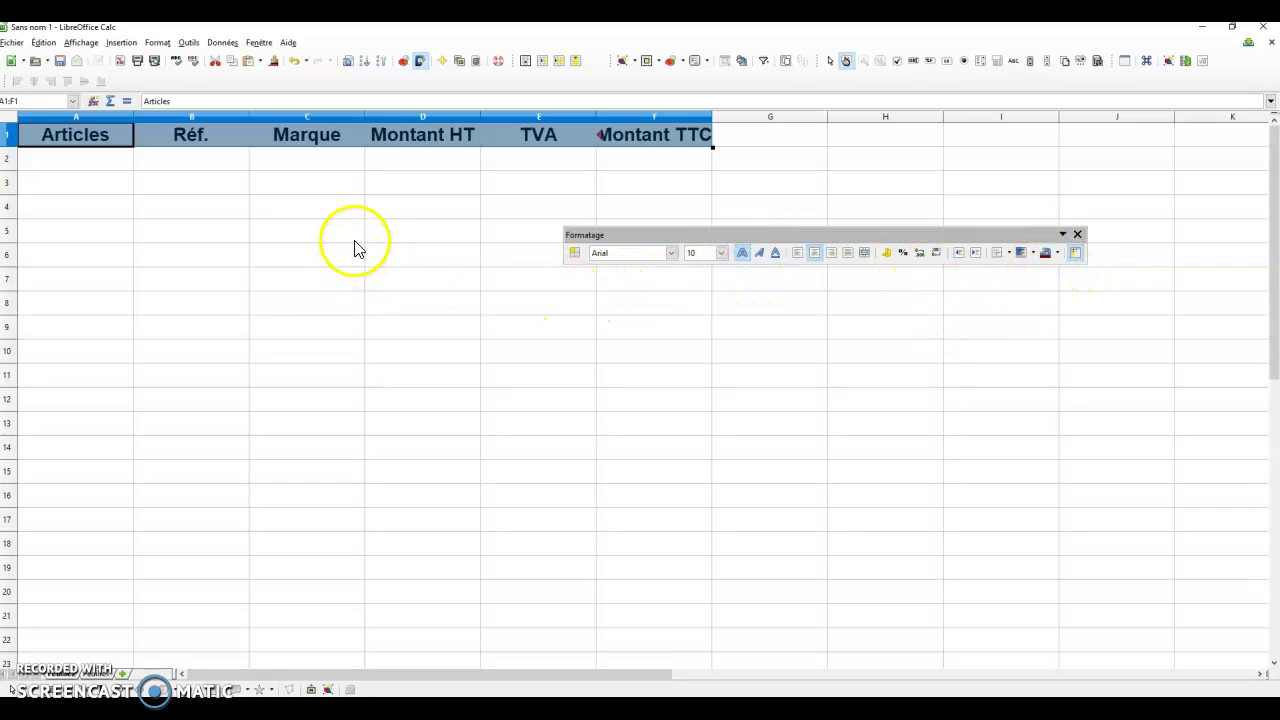
left_click(458, 183)
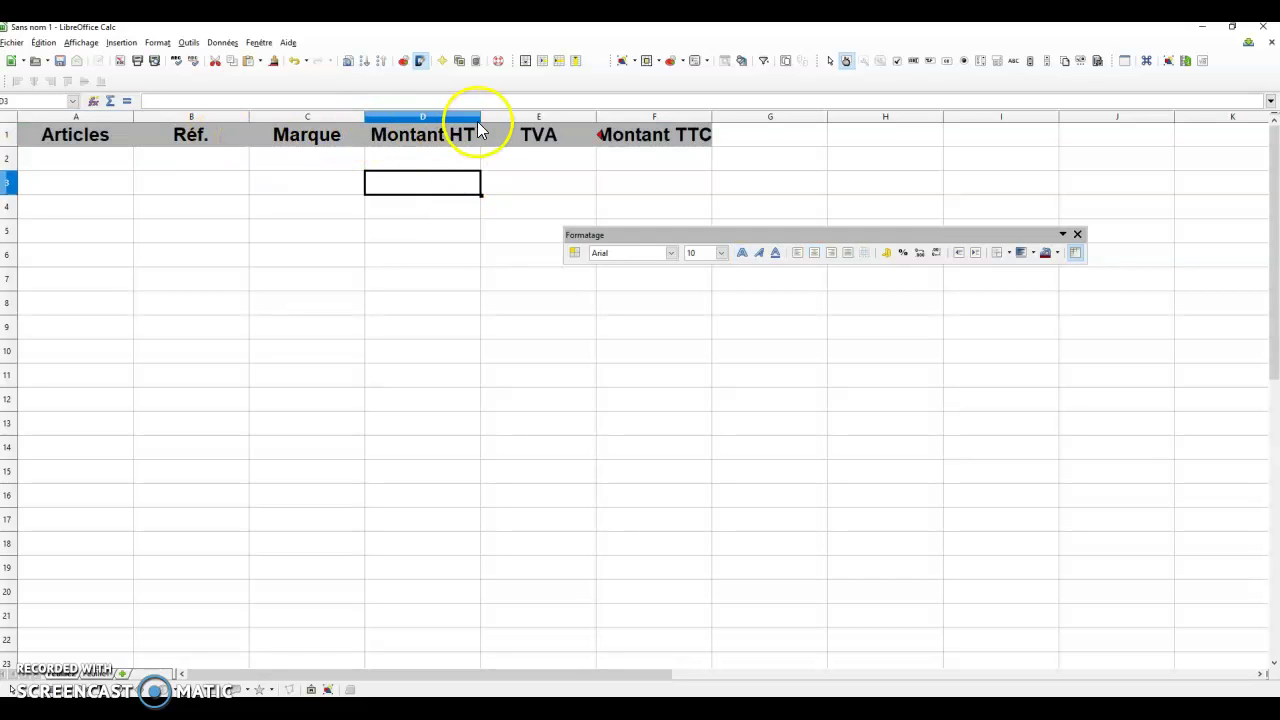
Widen columns F and D slightly so that the bold headings "Montant TTC" and "Montant HT" fit.
left_click_drag(711, 116, 730, 117)
left_click_drag(480, 116, 497, 114)
left_click(346, 228)
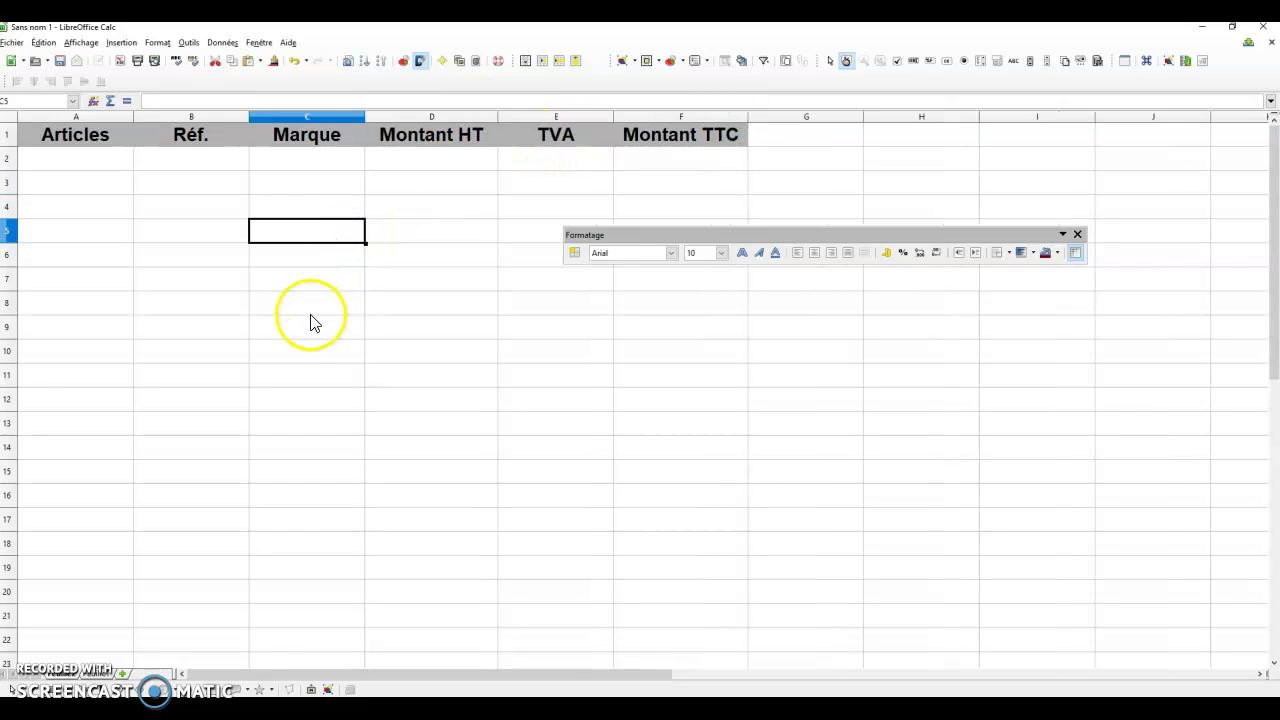
left_click(437, 188)
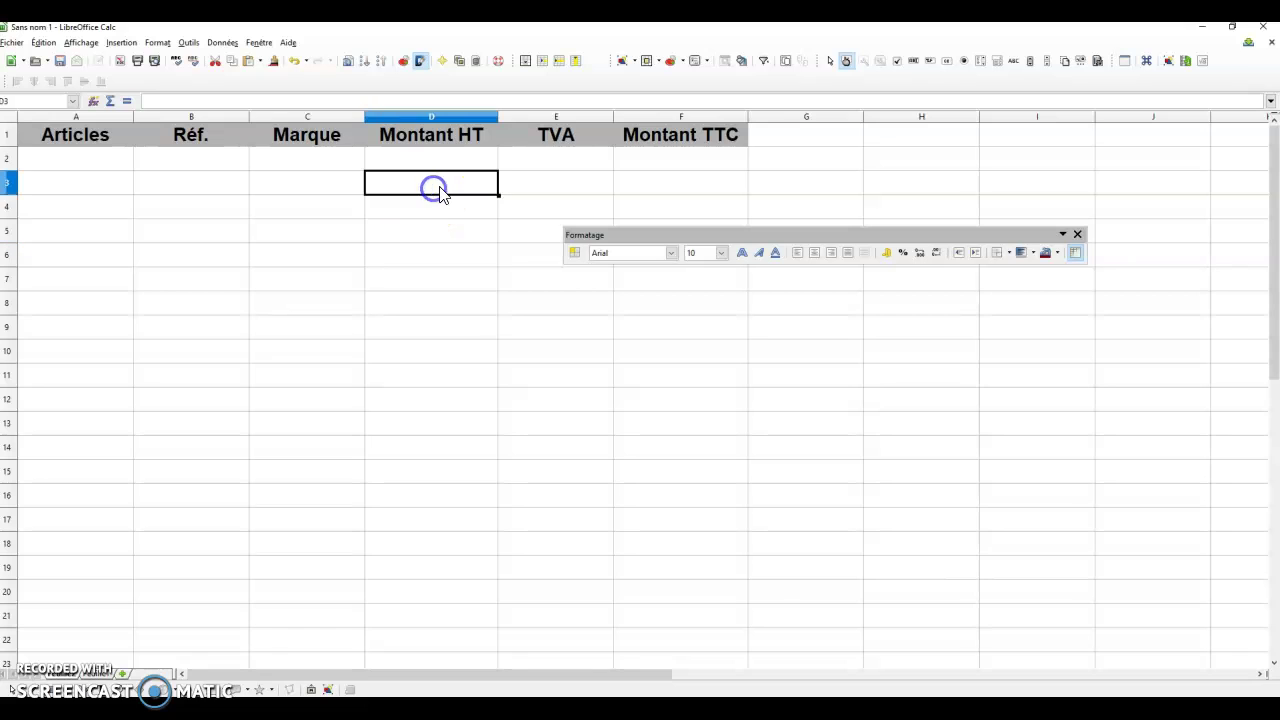
left_click(226, 181)
Apply borders around and between all the cells of the range A1:F22.
left_click_drag(80, 140, 697, 638)
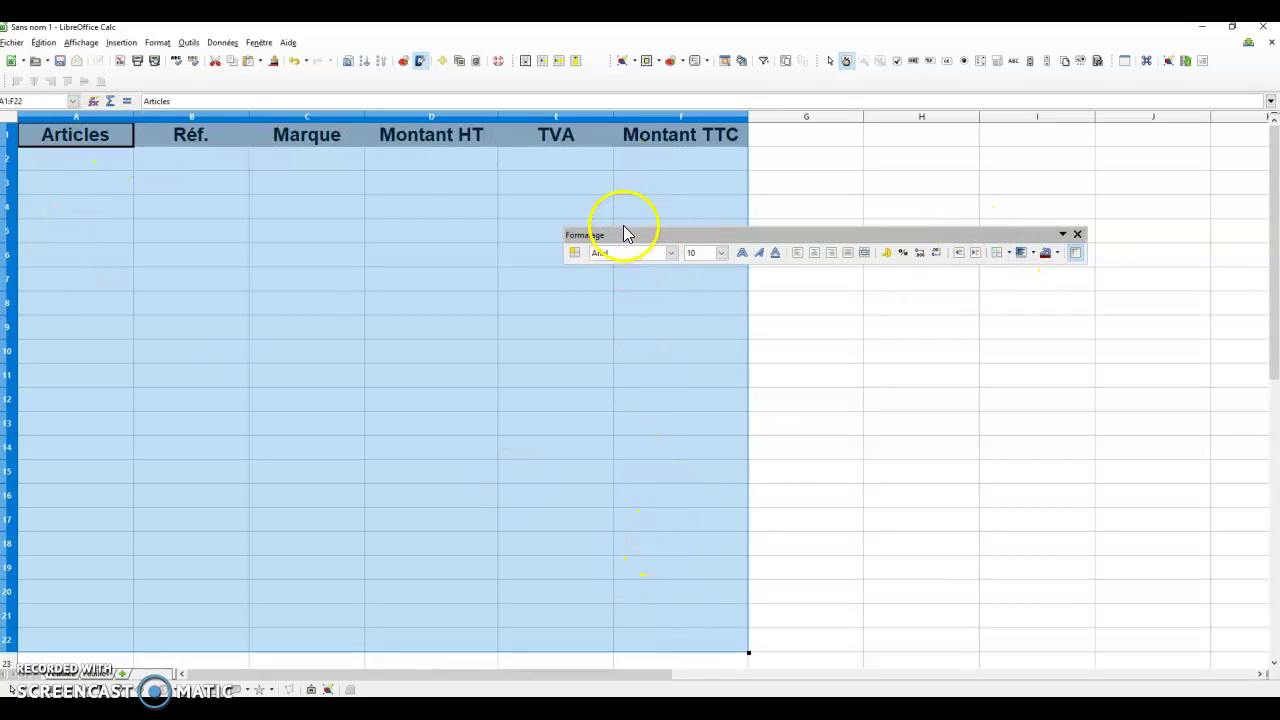
left_click(1009, 254)
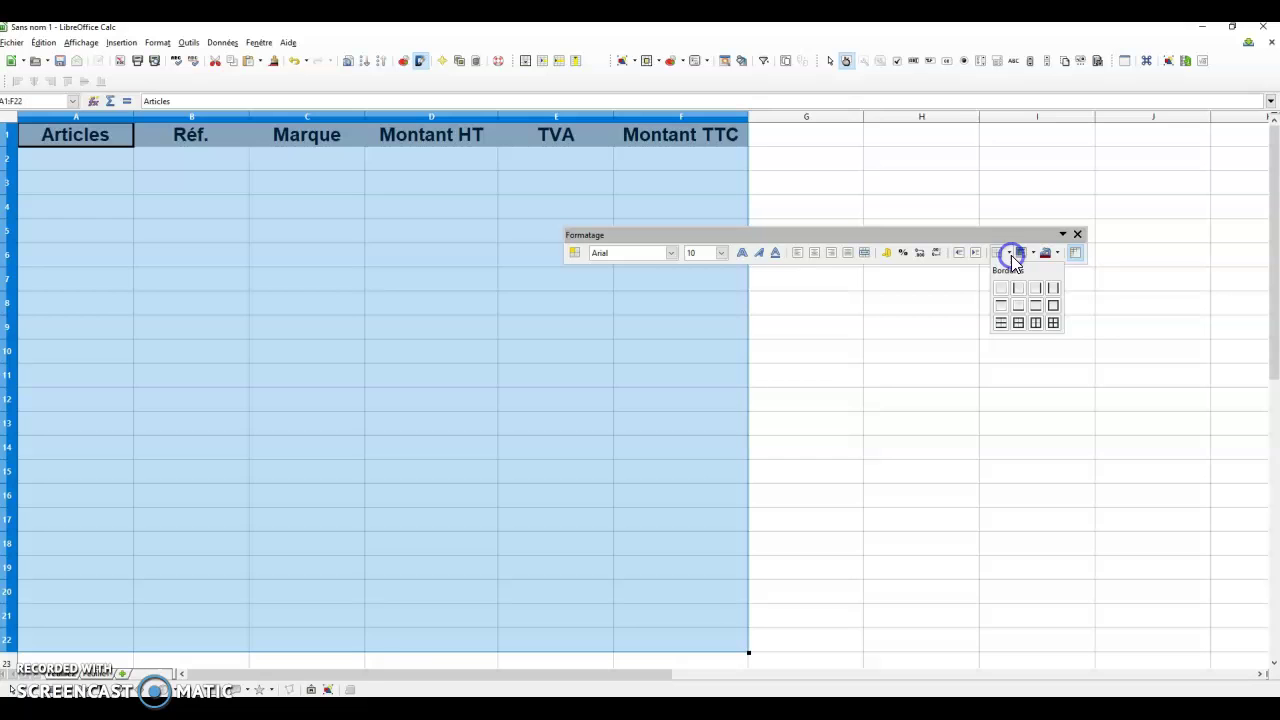
left_click(1055, 325)
left_click(589, 279)
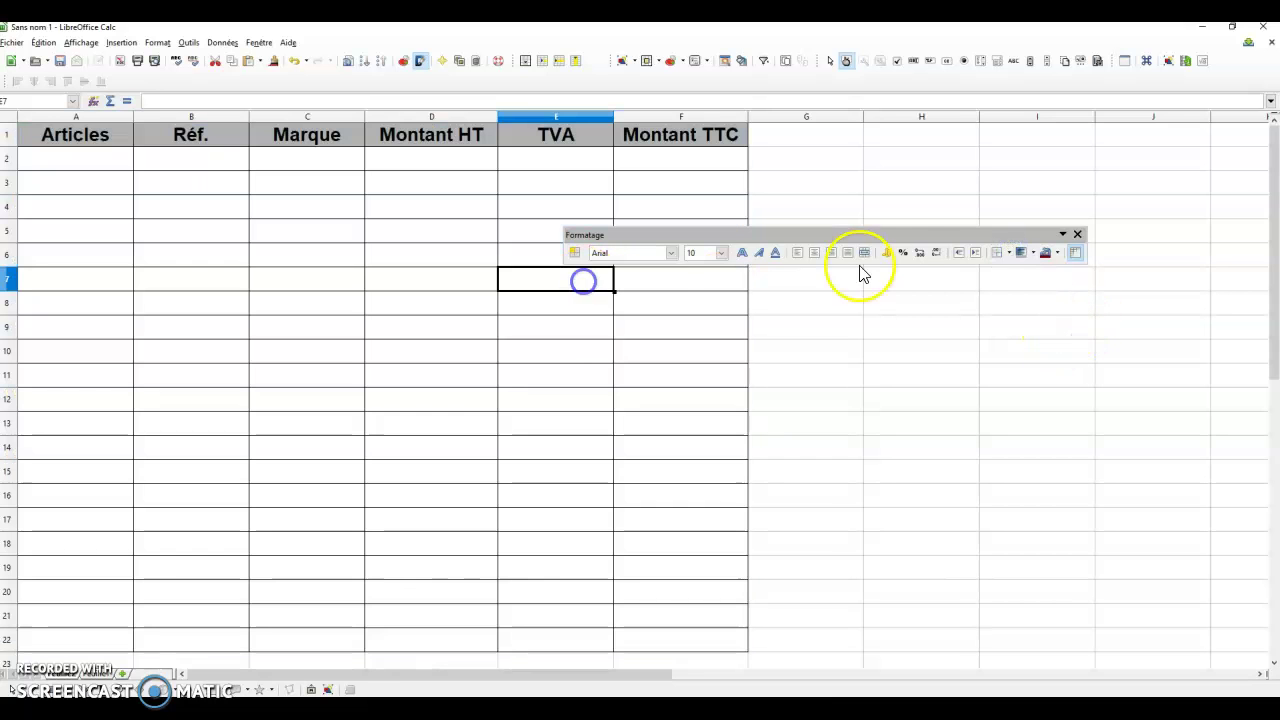
left_click(531, 331)
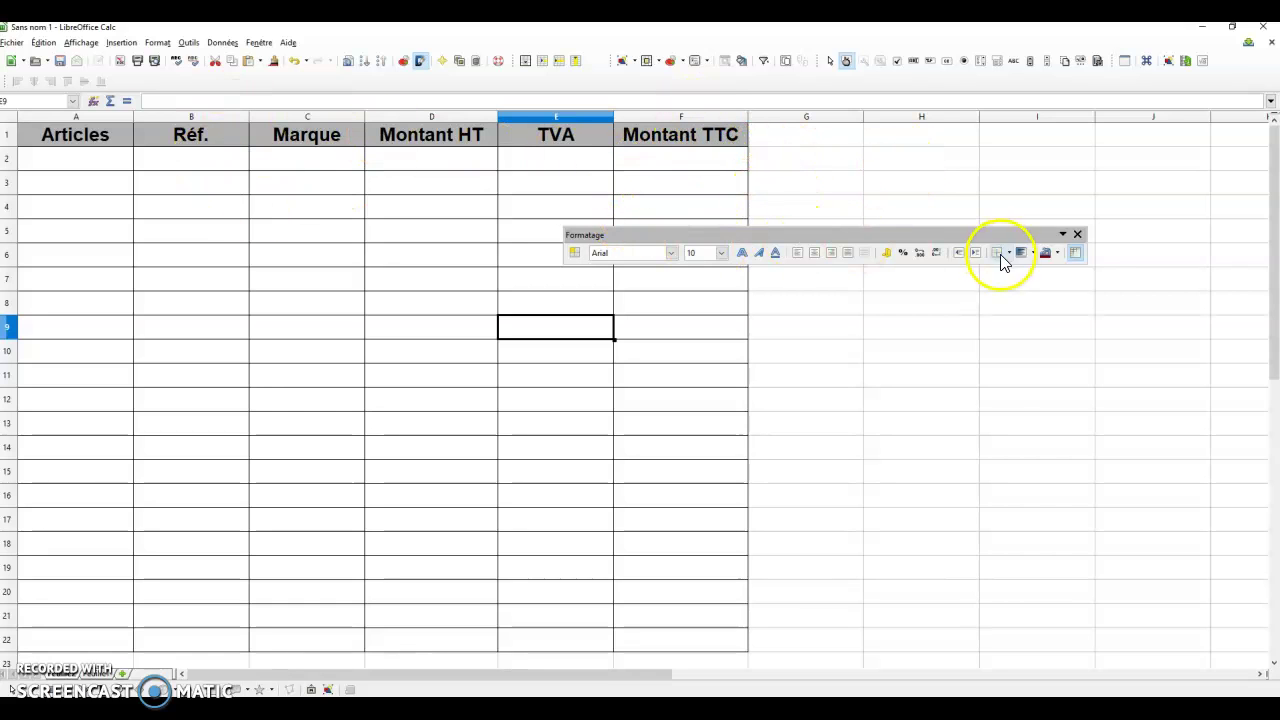
Hide the sheet's gridlines, show them again for comparison, and leave them hidden.
left_click(1076, 253)
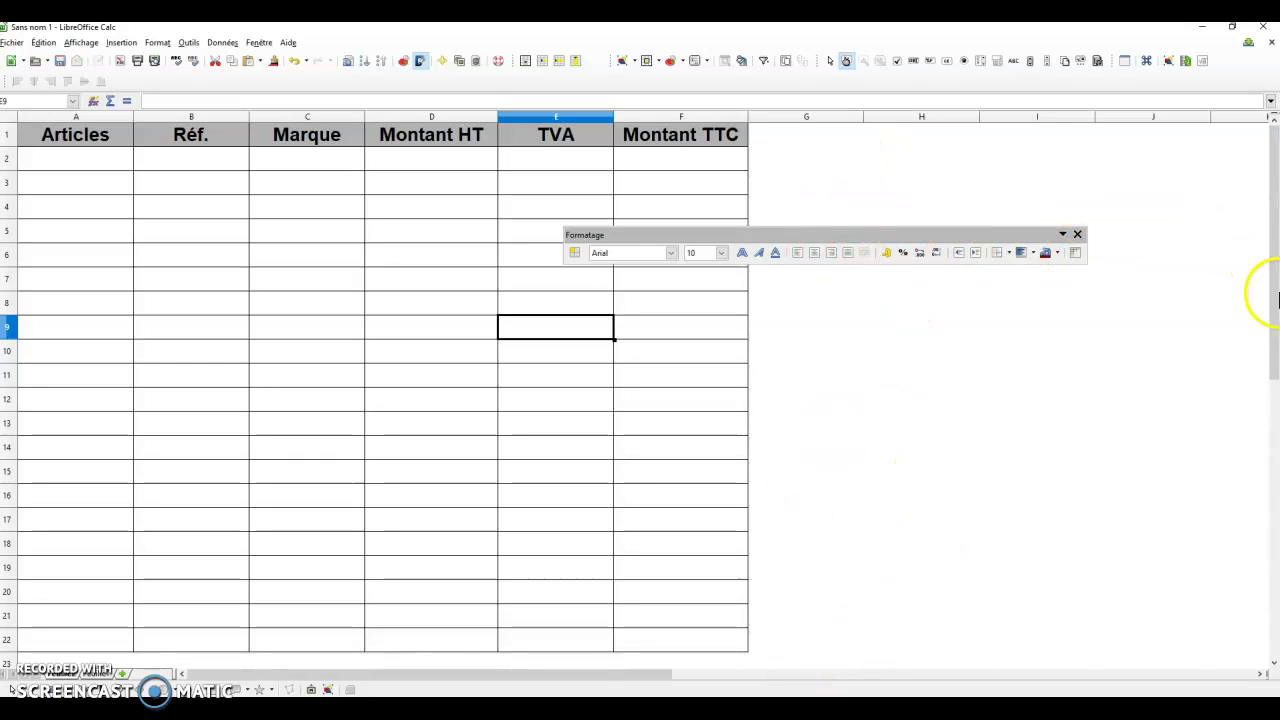
left_click(797, 362)
left_click(990, 330)
left_click(838, 343)
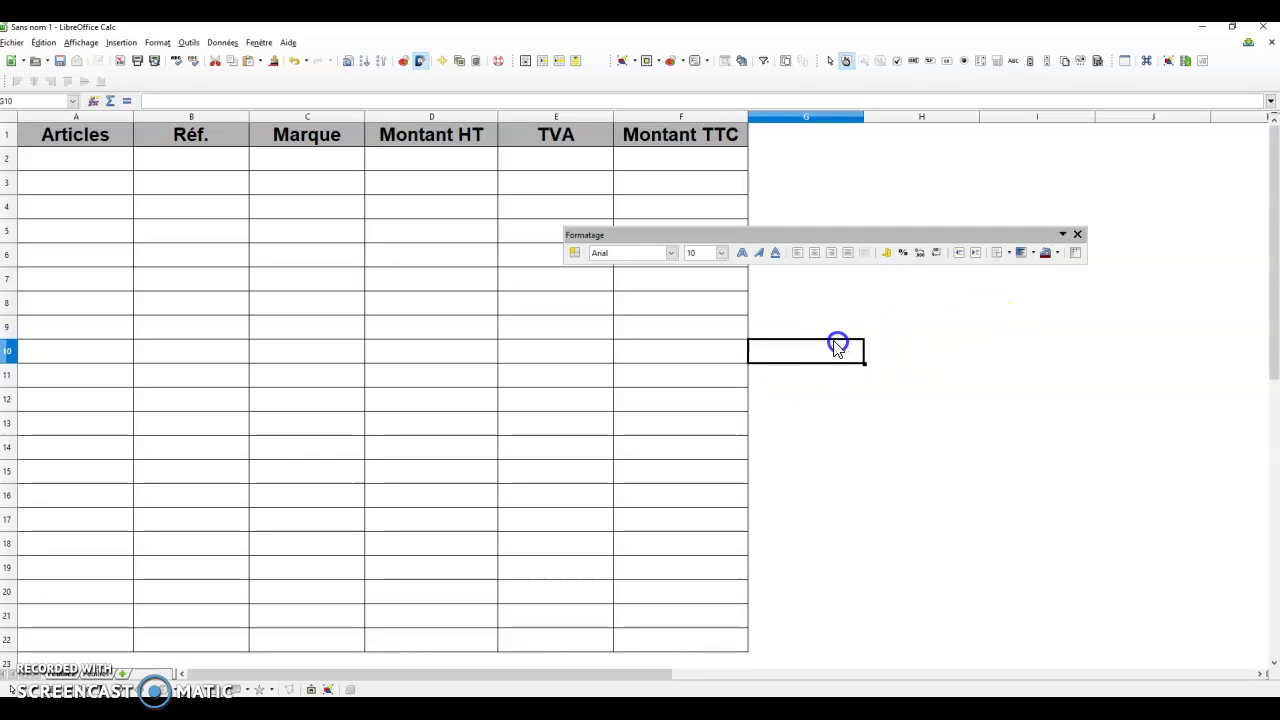
left_click(1076, 253)
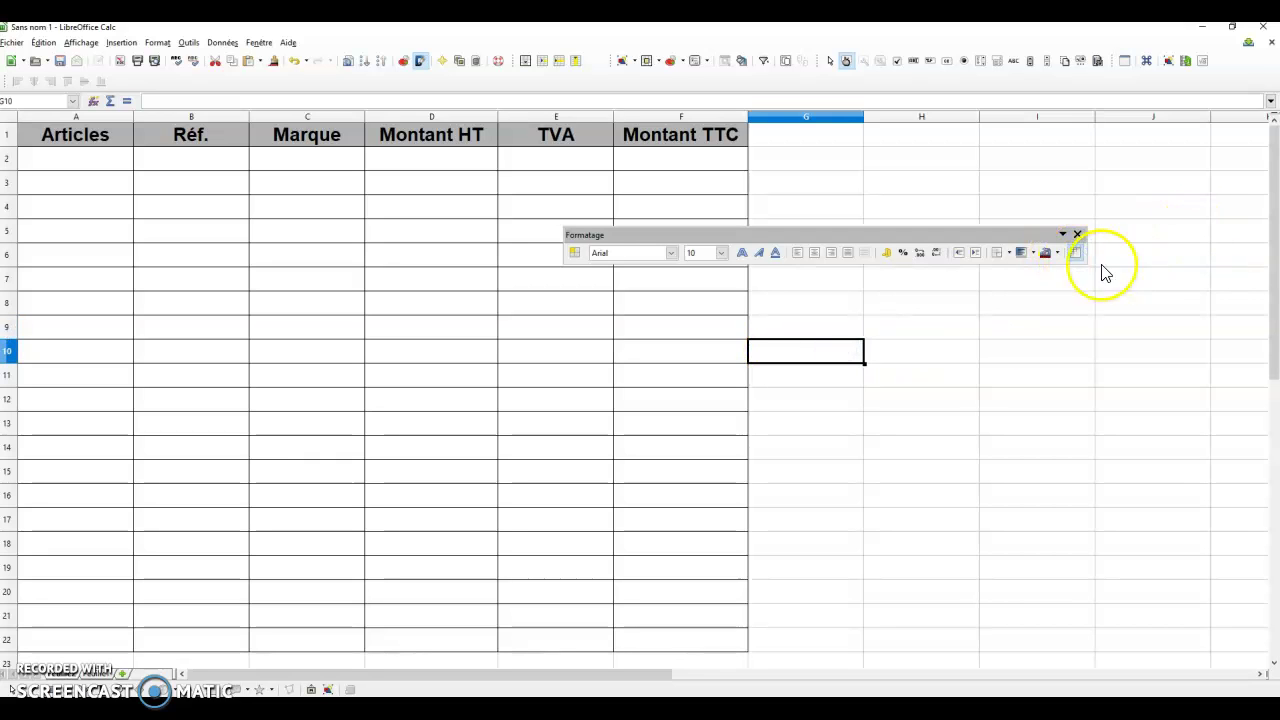
left_click(1076, 254)
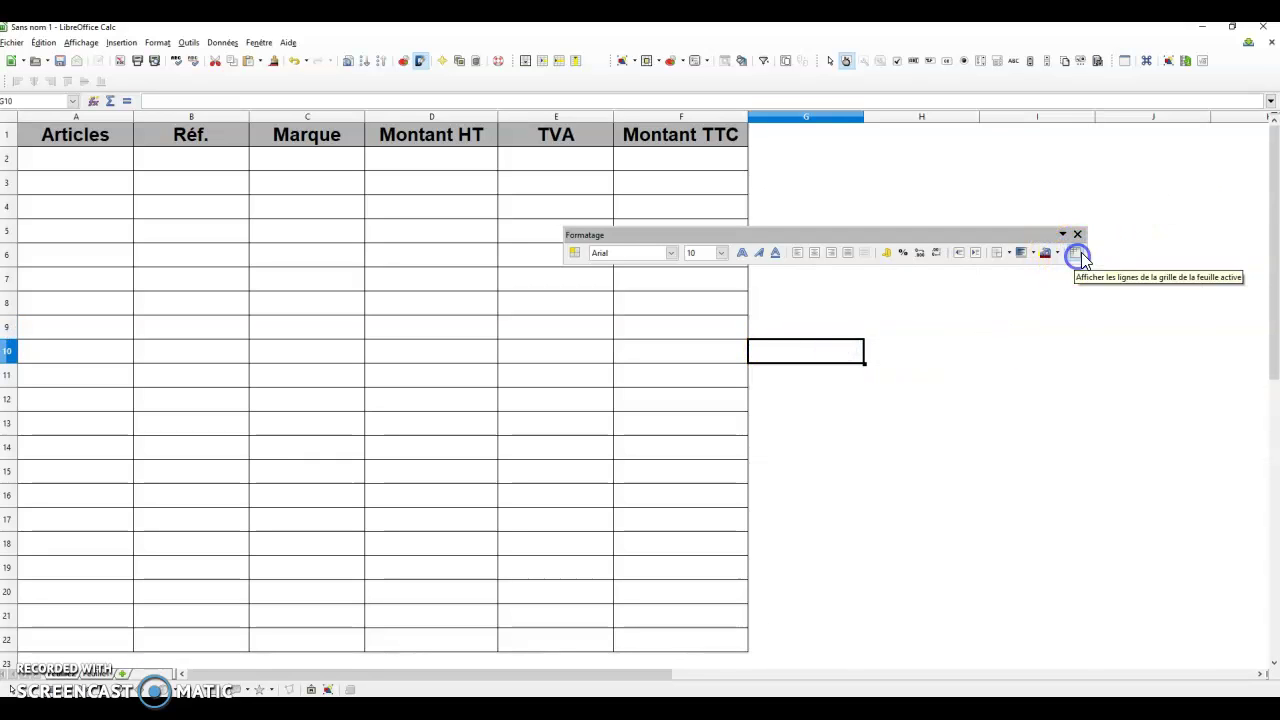
left_click(476, 386)
left_click(240, 383)
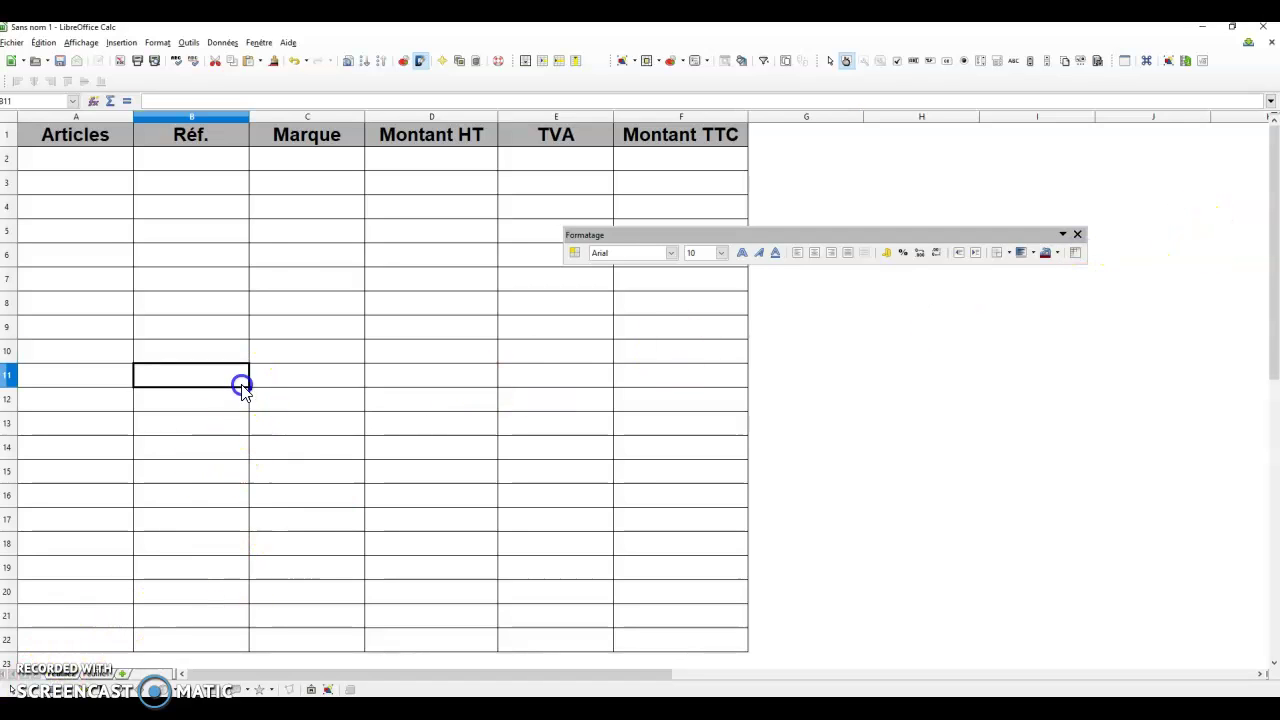
left_click(88, 158)
left_click(228, 158)
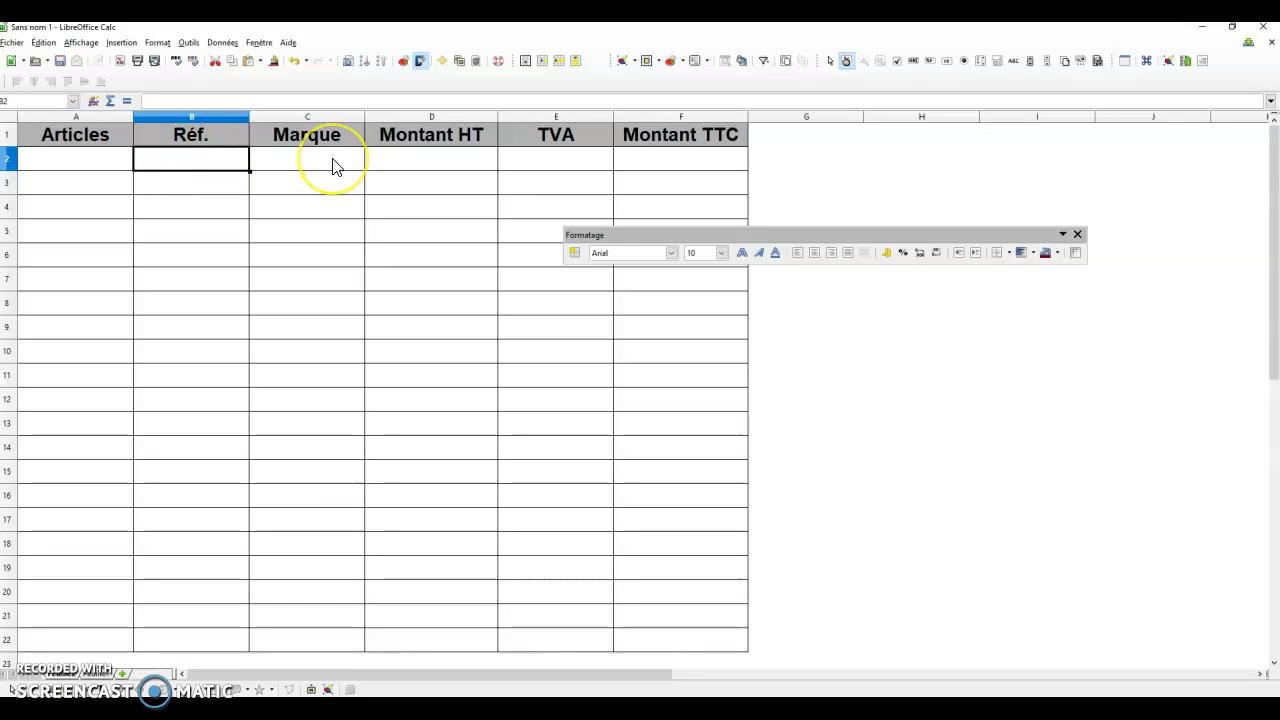
left_click(334, 166)
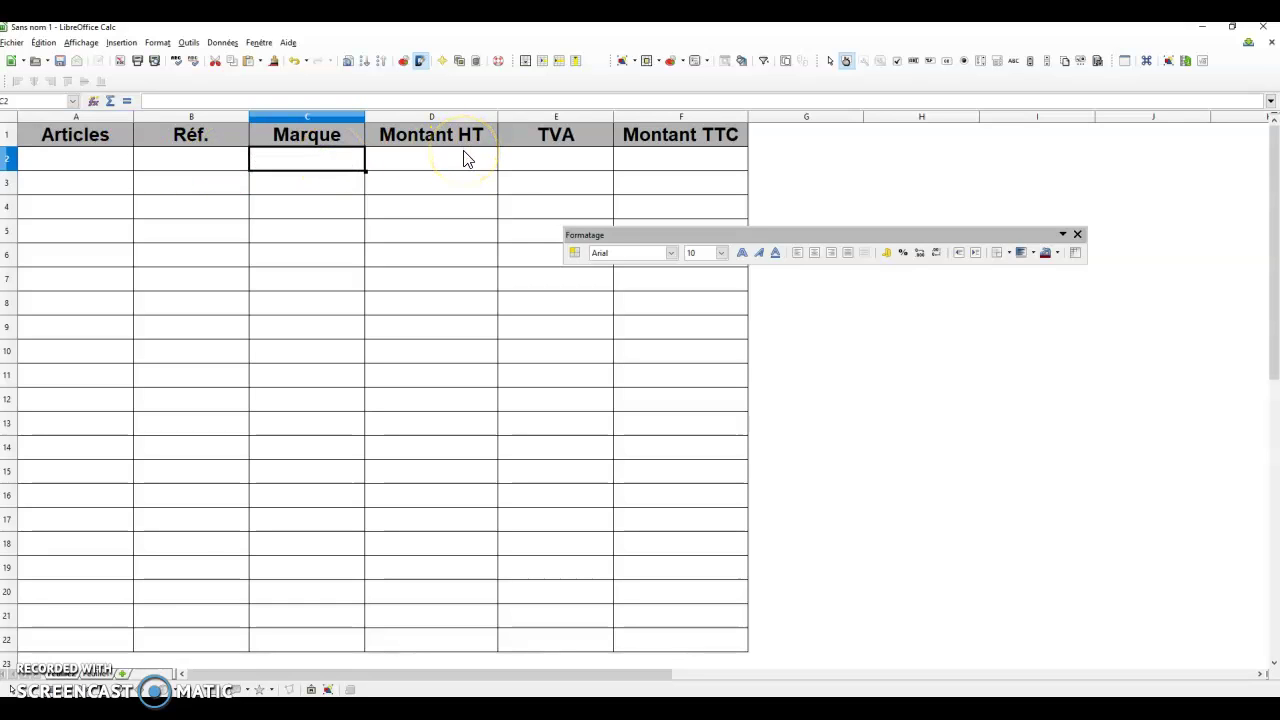
left_click(86, 674)
left_click(307, 392)
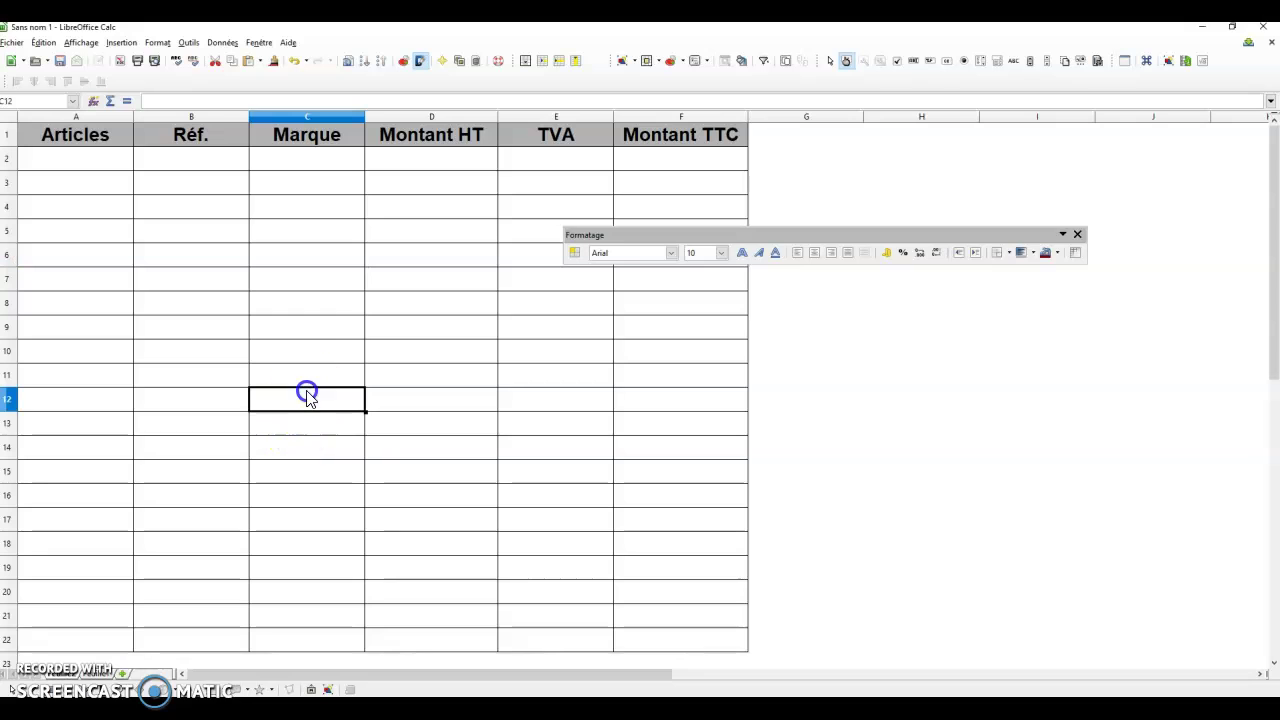
Insert a column before the "Montant HT" column and enter the heading "Date" in its cell D1.
left_click(452, 118)
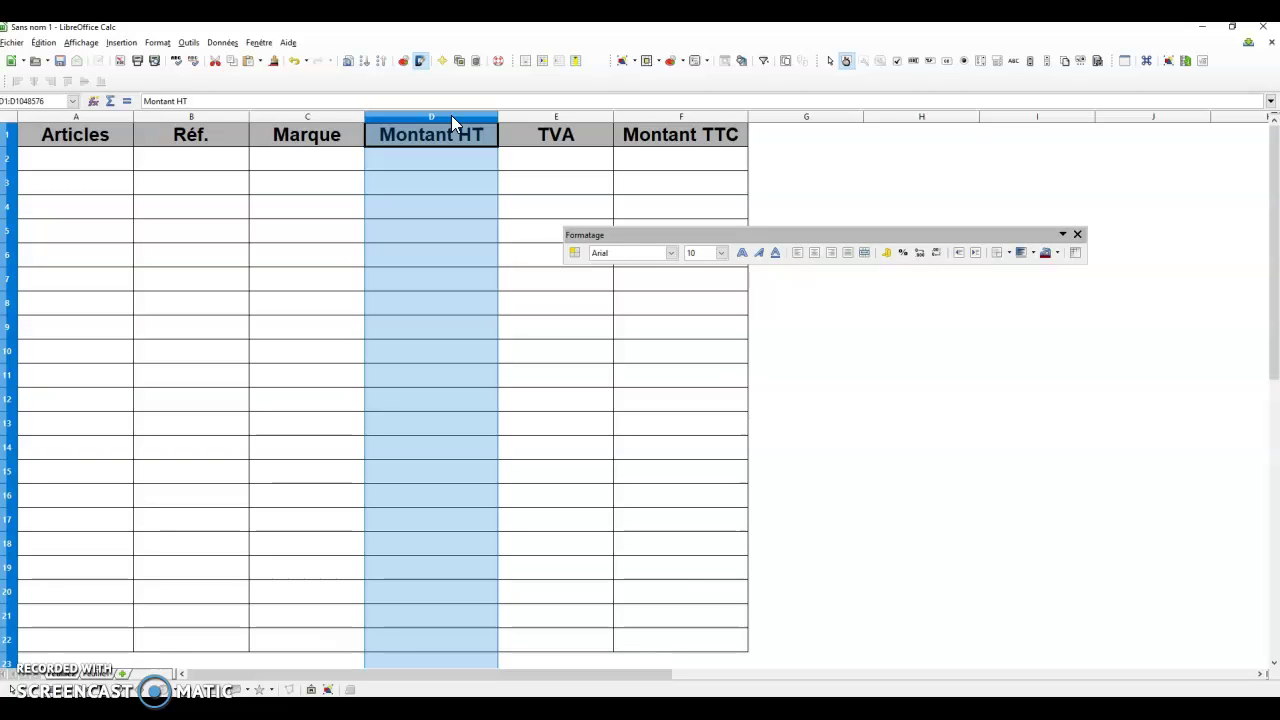
left_click(457, 115)
right_click(460, 117)
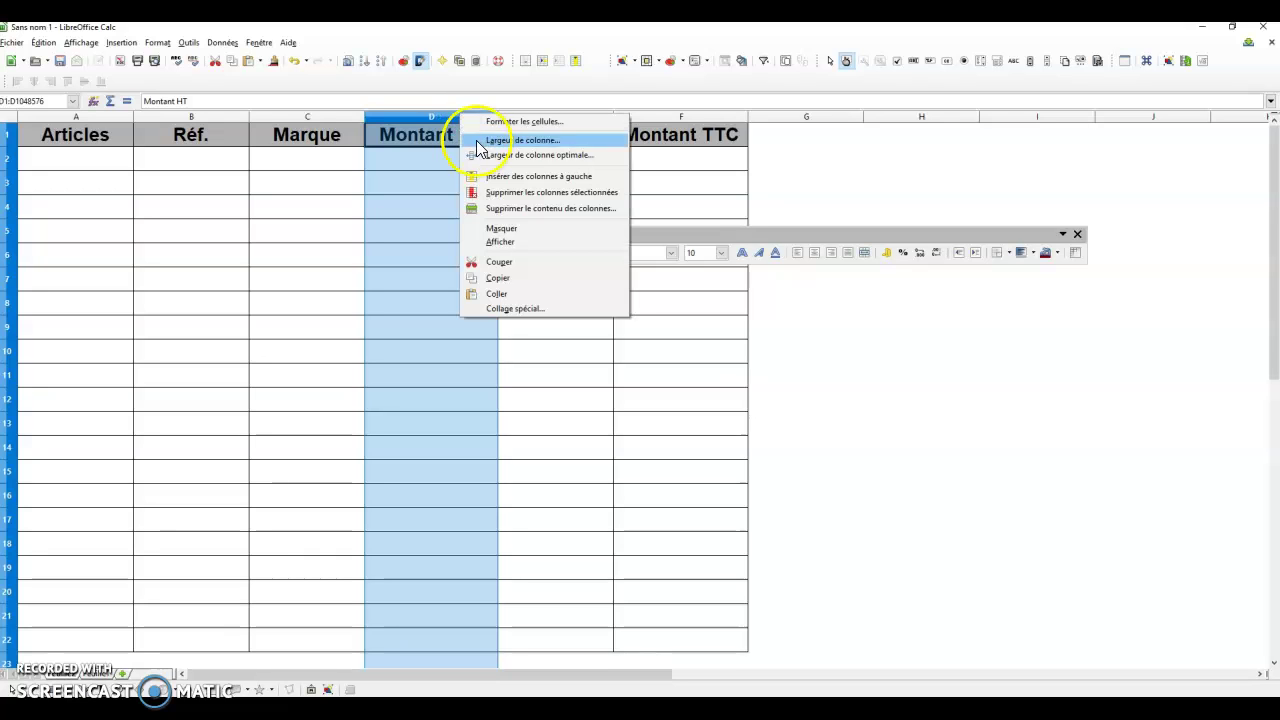
left_click(582, 180)
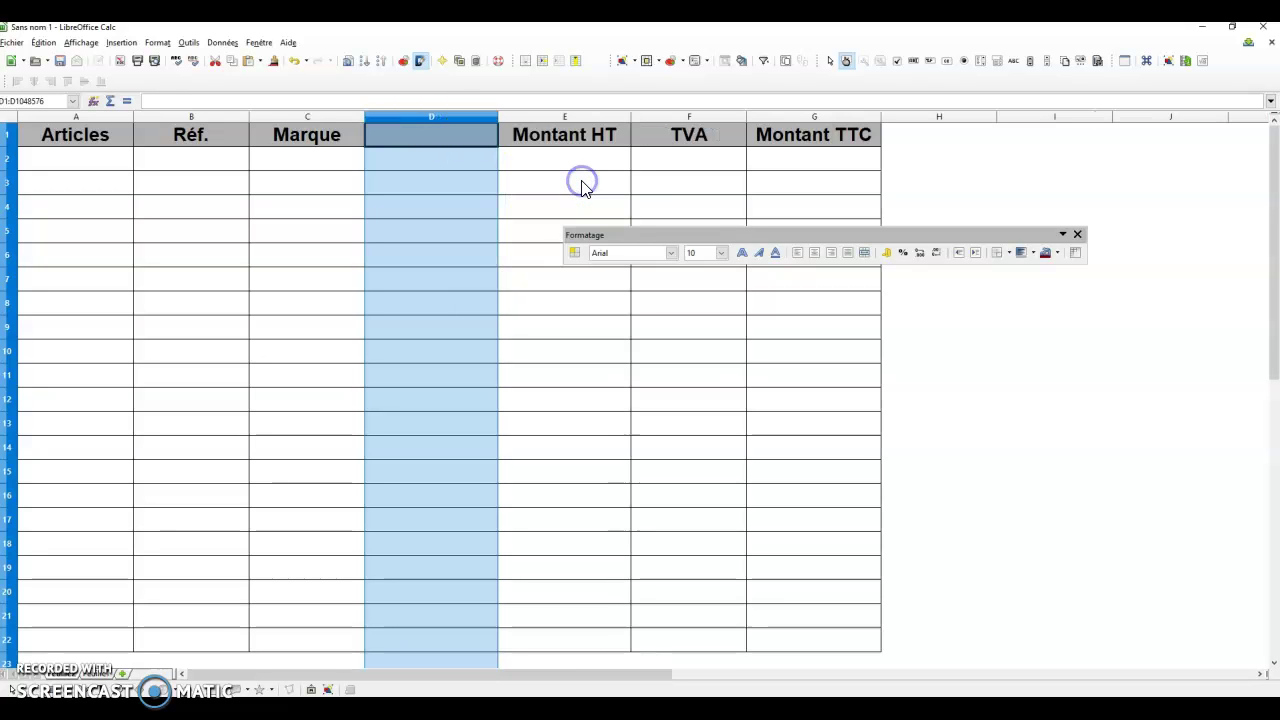
left_click(476, 130)
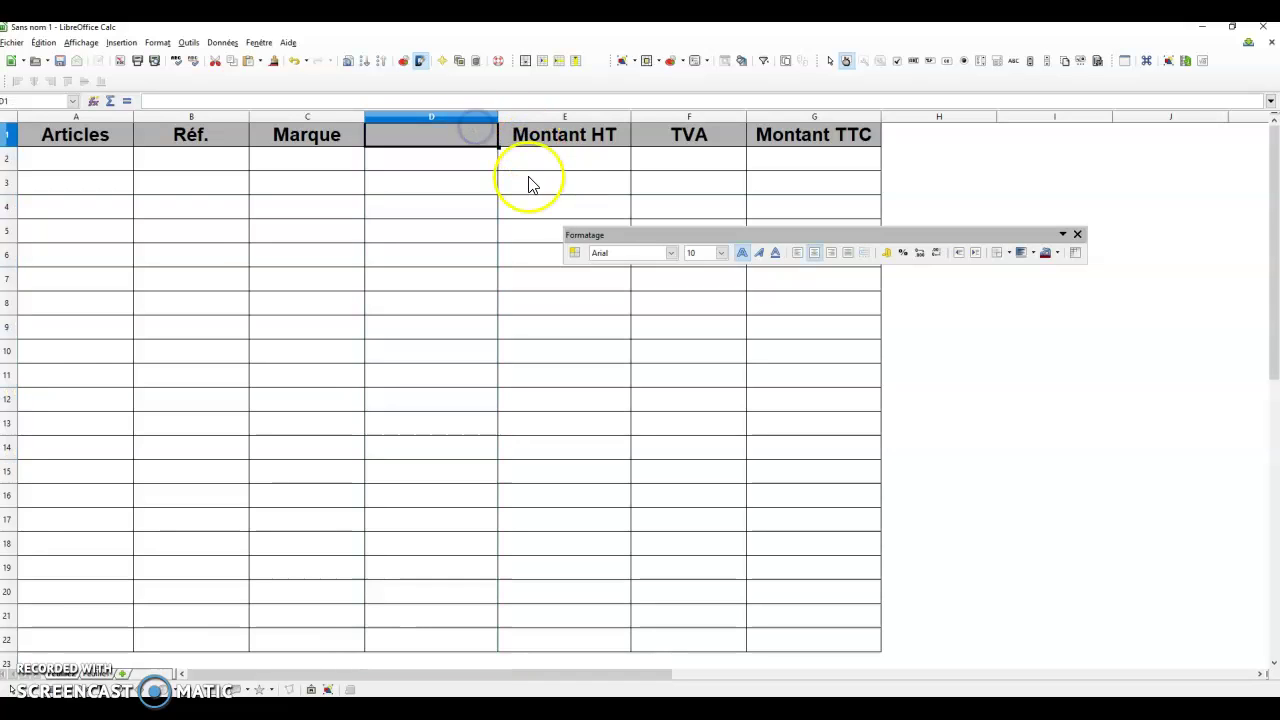
type("Date")
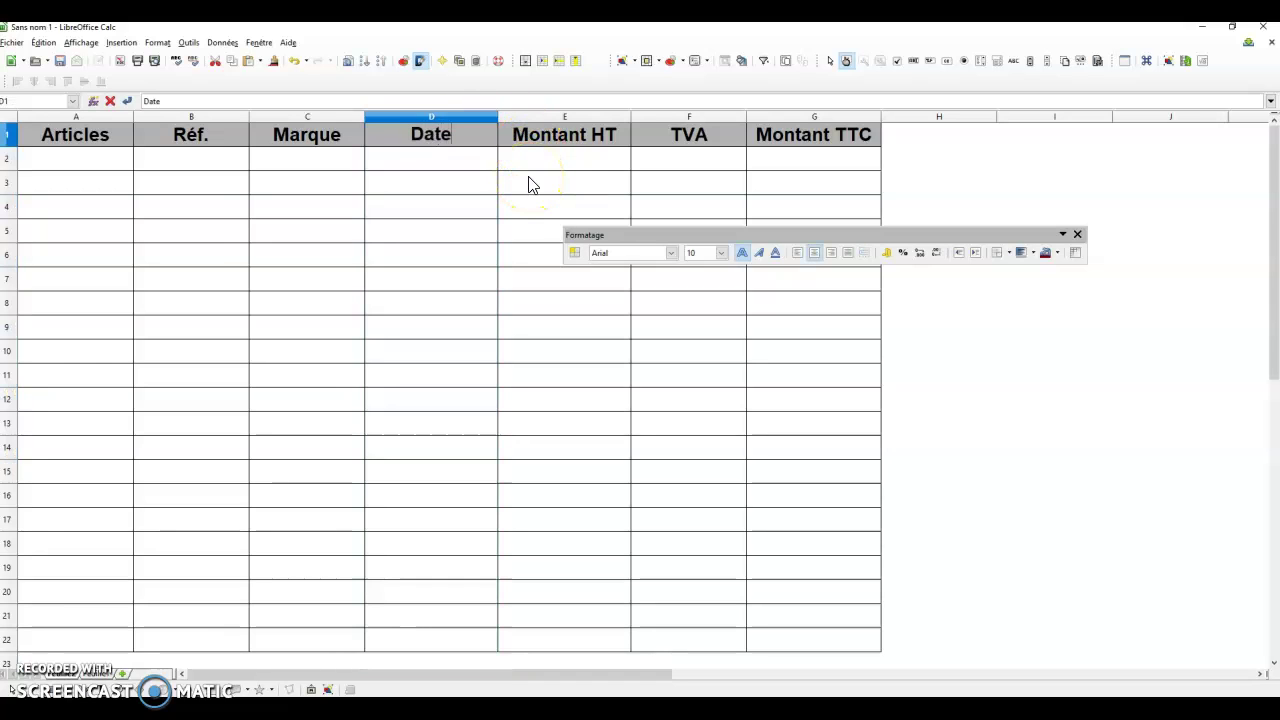
left_click(375, 234)
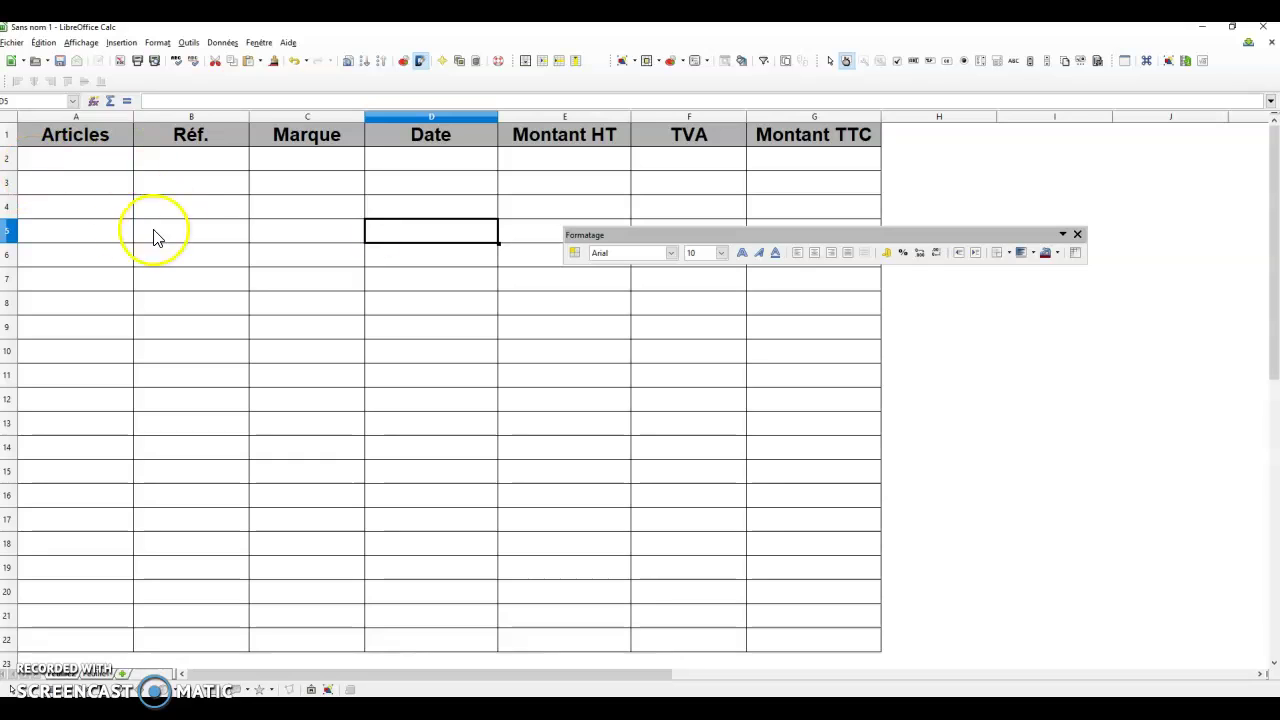
Format the cells A2:C22 under Articles, Réf. and Marque as Text.
left_click_drag(93, 168, 331, 634)
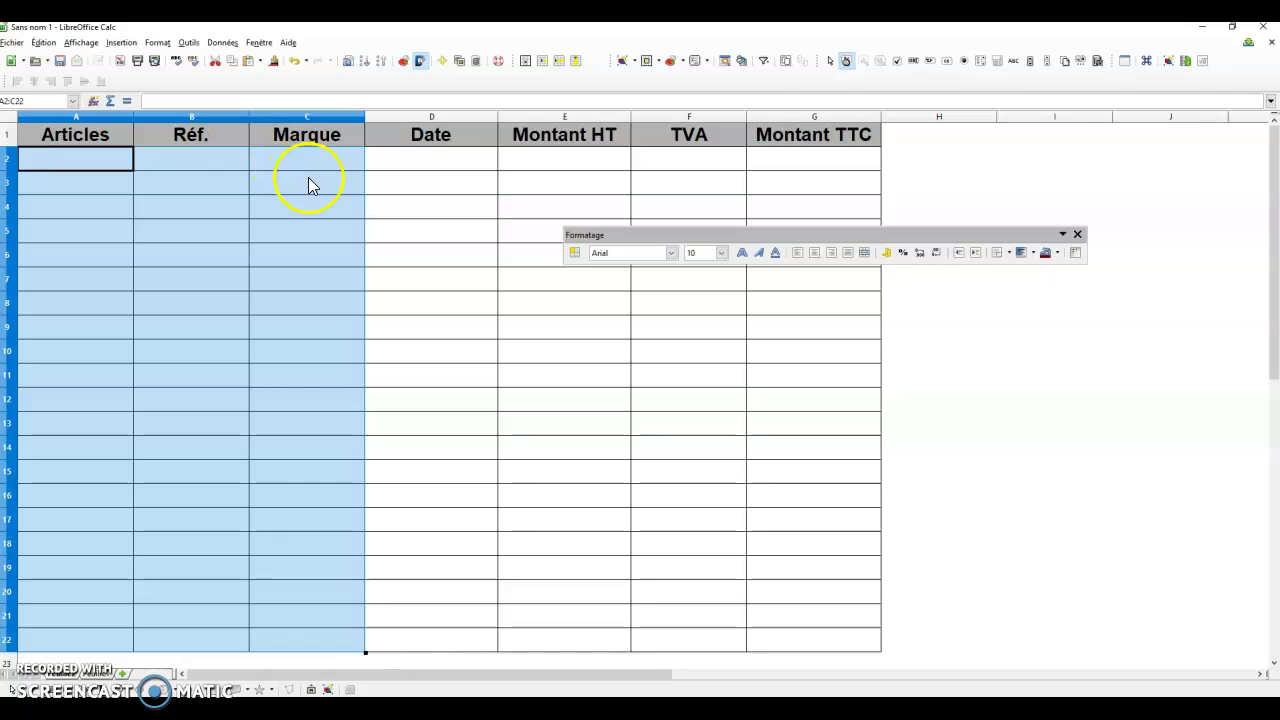
right_click(305, 386)
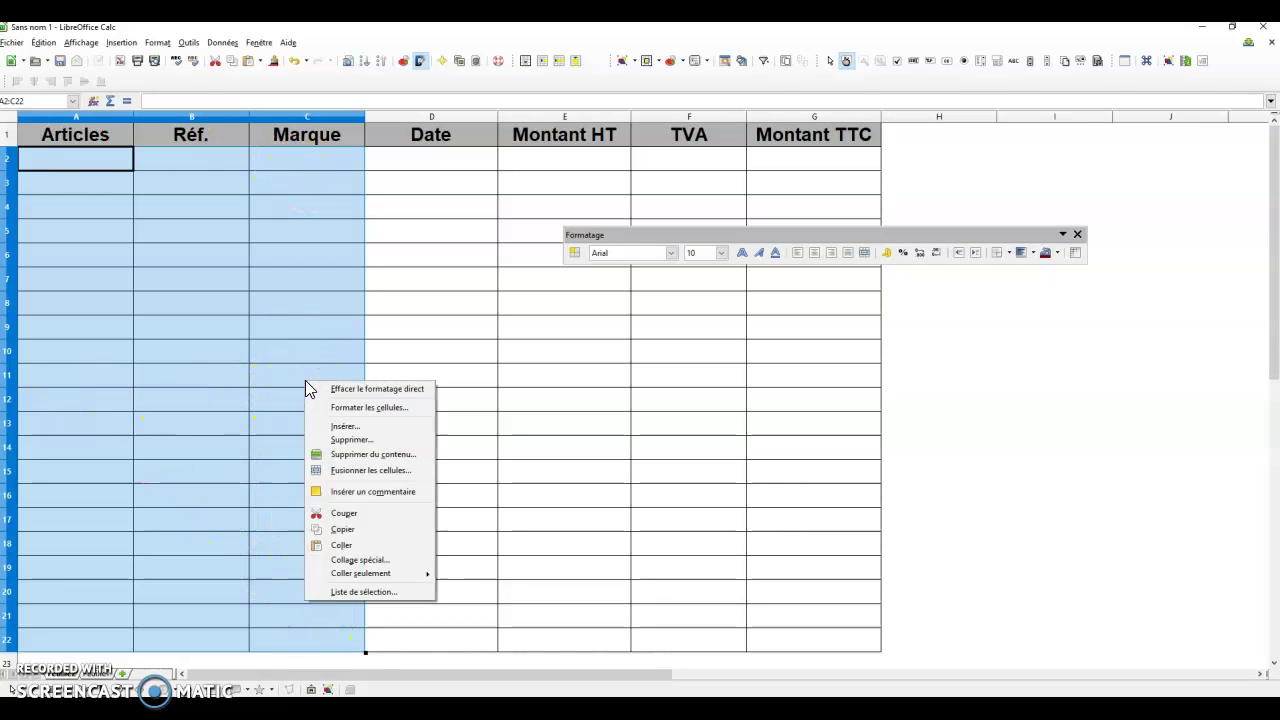
left_click(365, 408)
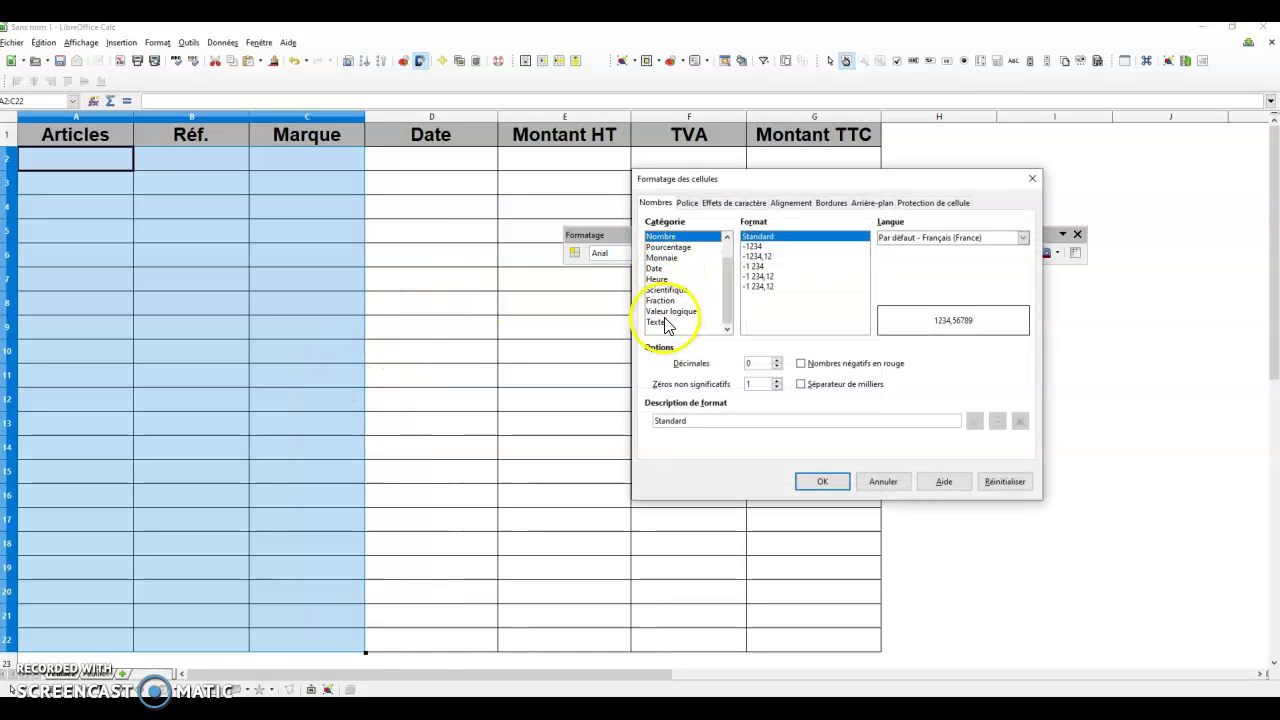
left_click(662, 322)
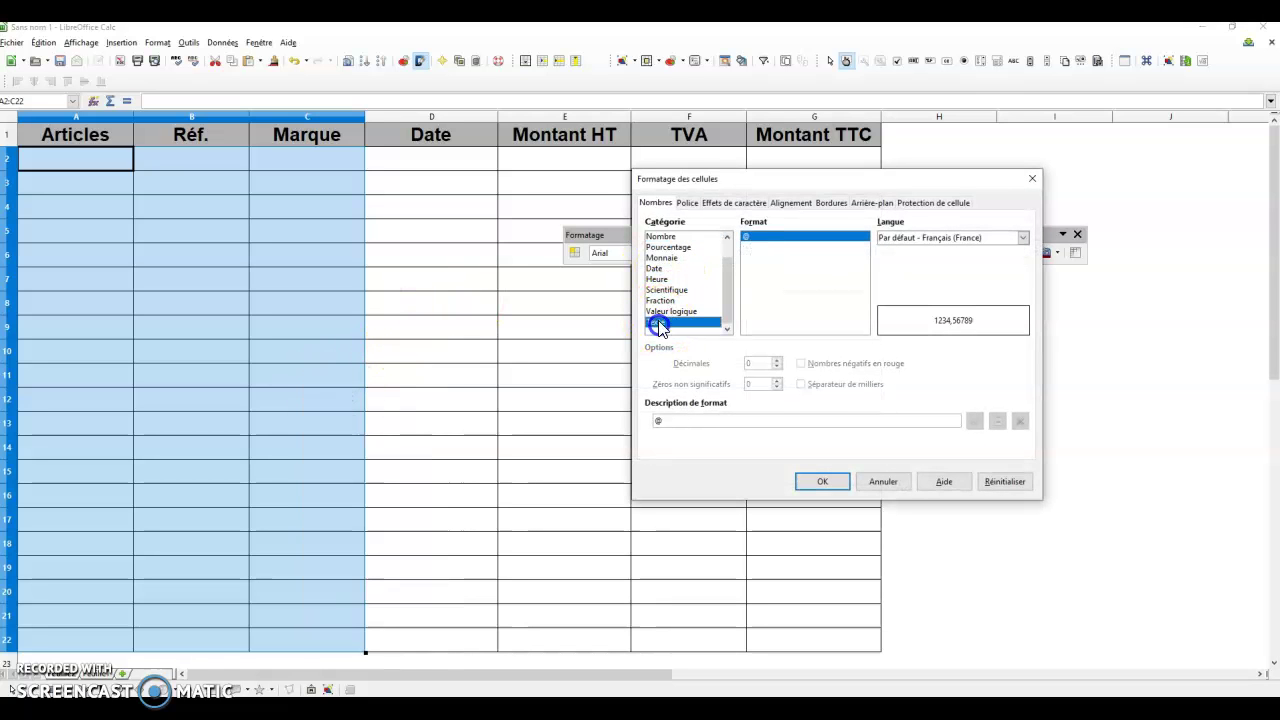
left_click(818, 484)
left_click(432, 305)
Format the cells D2:D22 under the Date heading as Date with the 31/12/1999 format.
left_click(449, 157)
left_click_drag(472, 162, 474, 642)
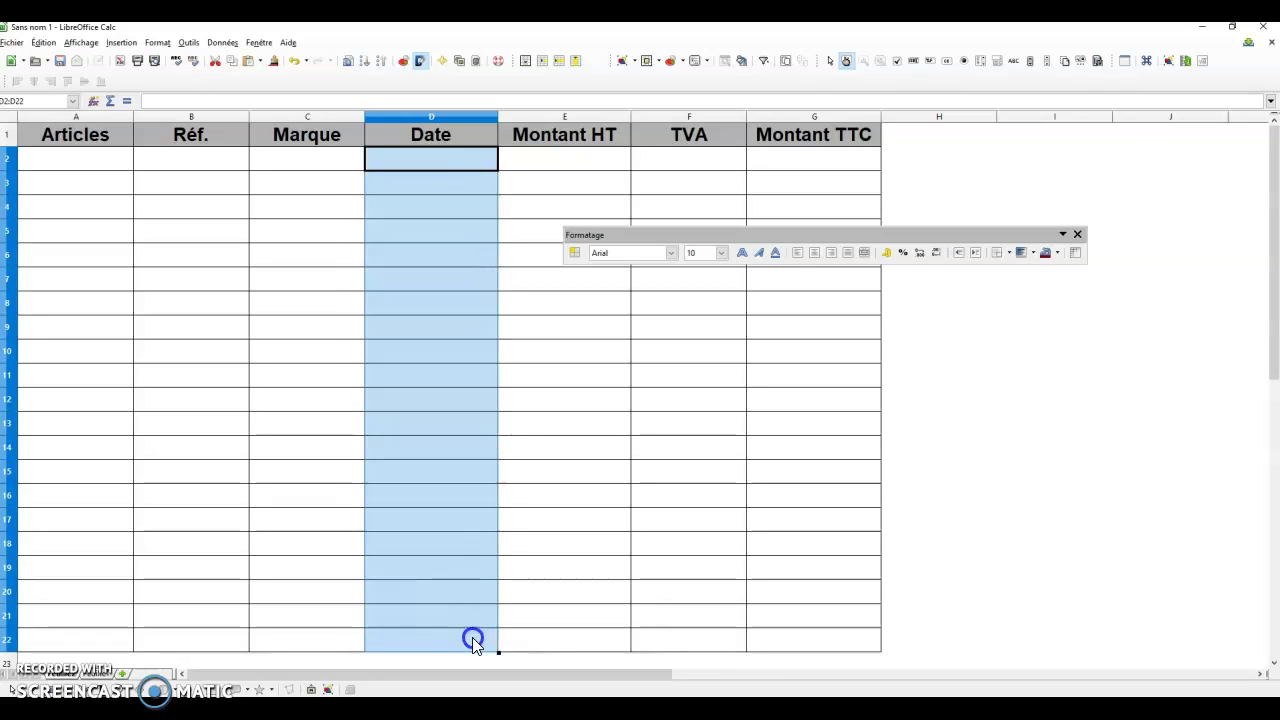
right_click(425, 449)
left_click(492, 476)
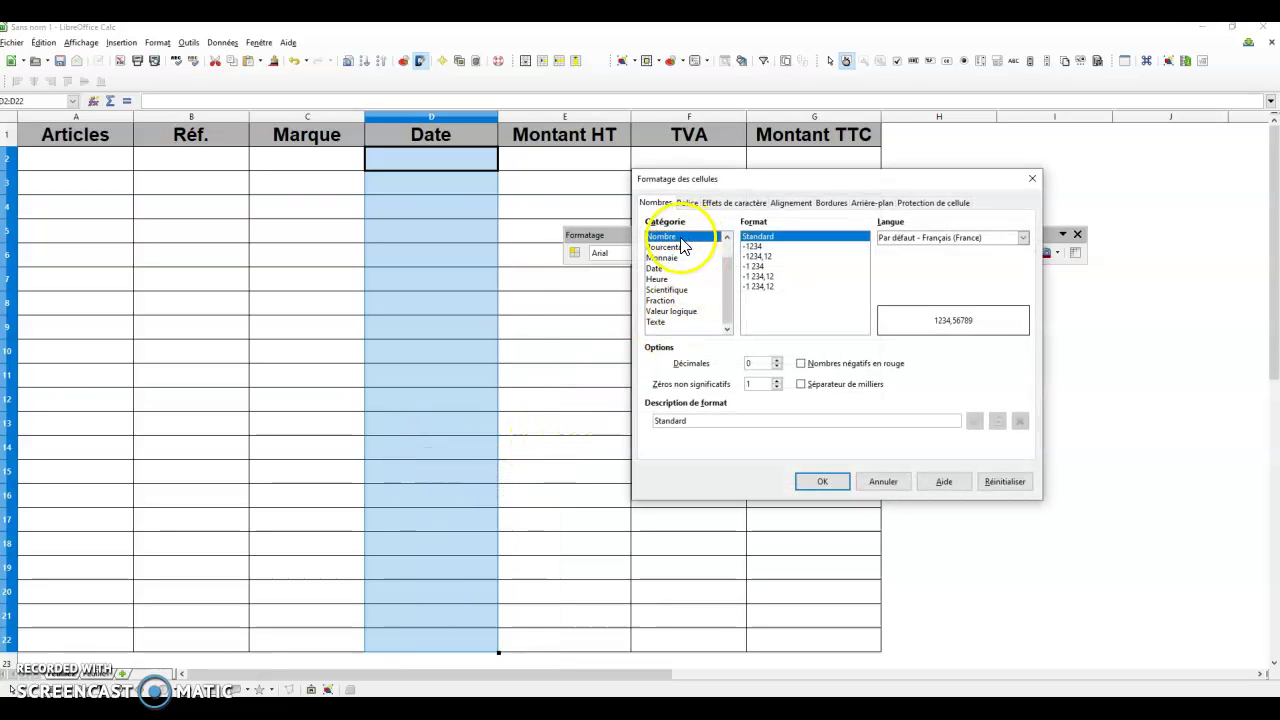
left_click(656, 269)
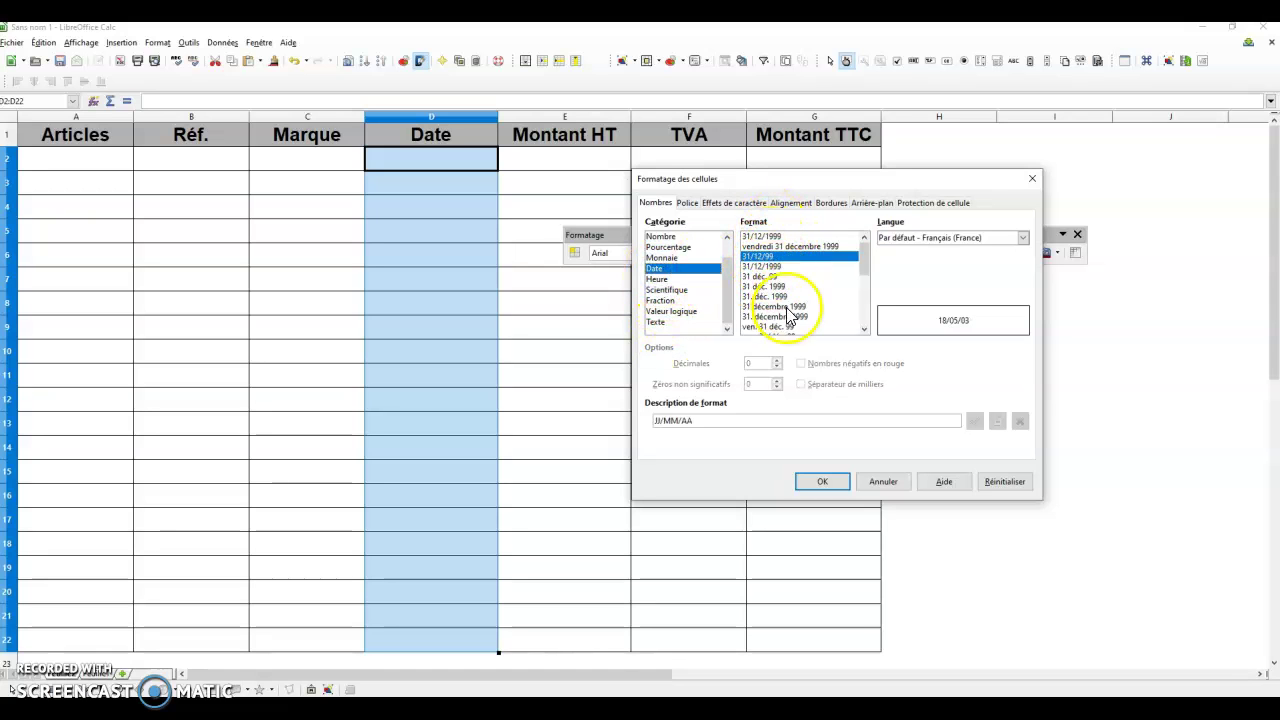
mouse_move(866, 256)
left_mouse_down()
mouse_move(867, 272)
mouse_move(866, 258)
left_mouse_up()
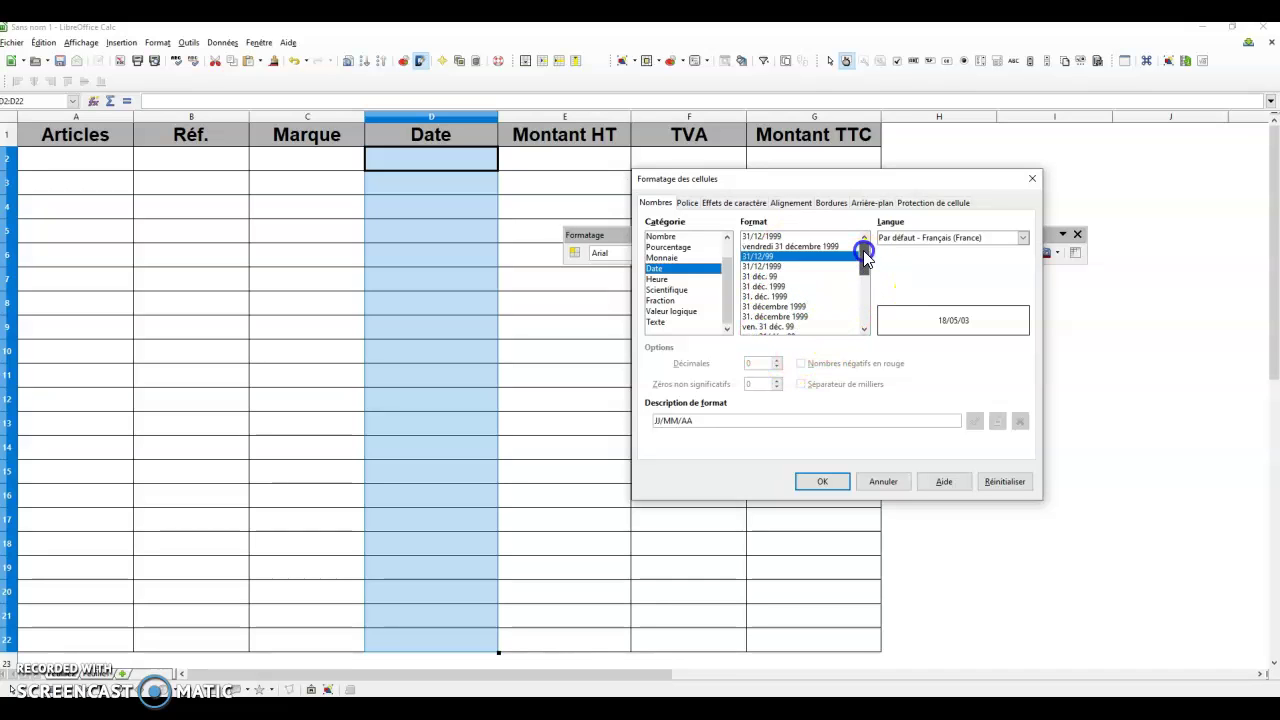
left_click(766, 237)
left_click(819, 483)
left_click(554, 325)
Format the cells E2:G22 as euro currency with the two-decimal format -1 234,00 €, without red negative numbers.
left_click(600, 158)
left_click_drag(707, 151, 822, 637)
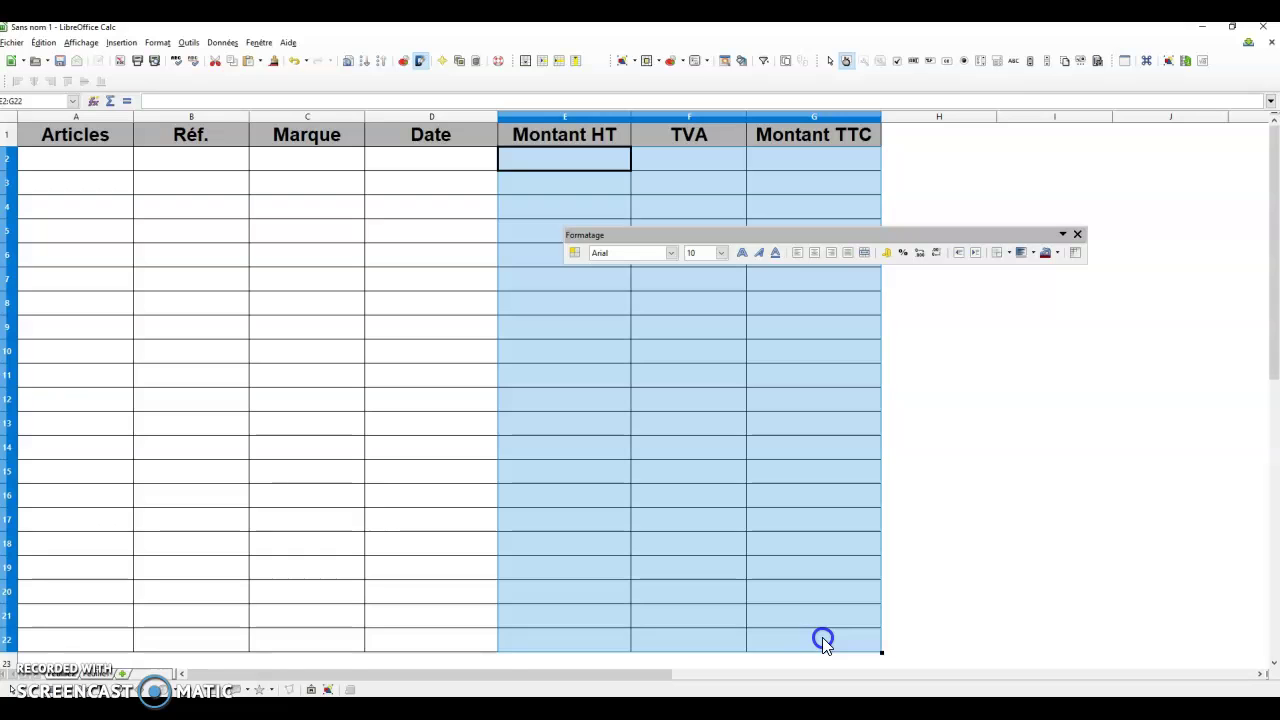
right_click(809, 535)
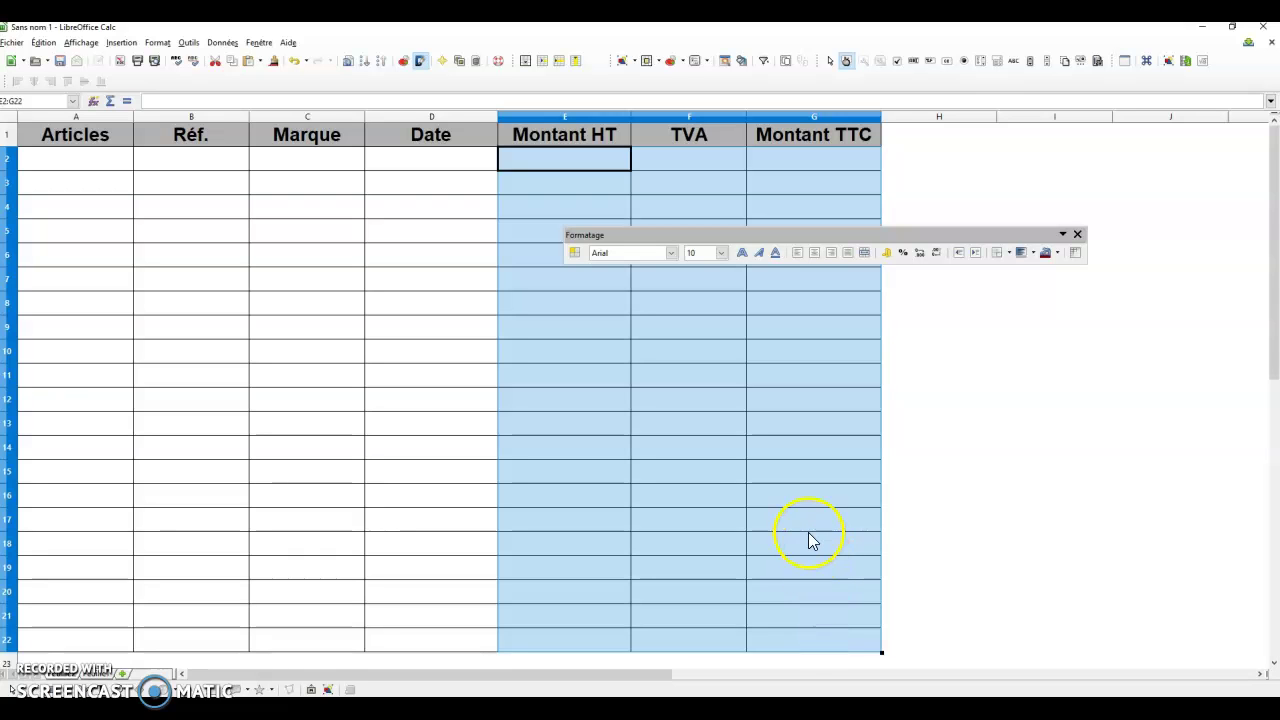
left_click(840, 339)
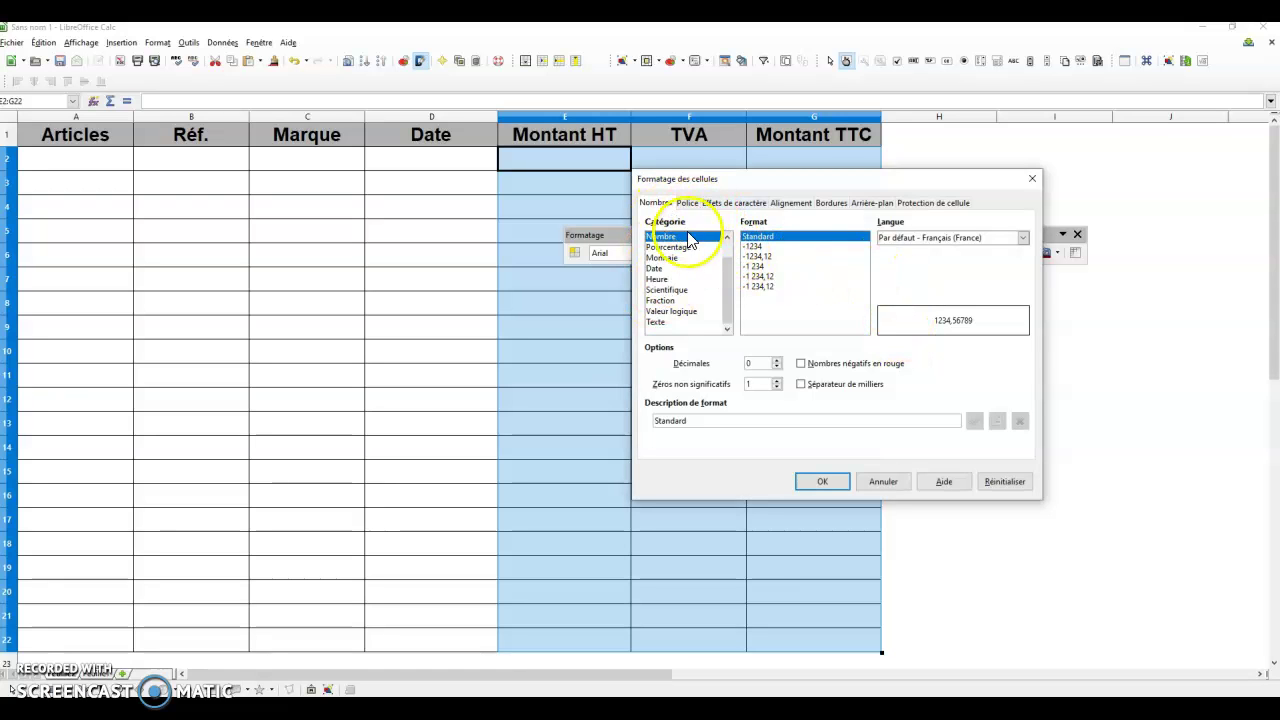
left_click(662, 257)
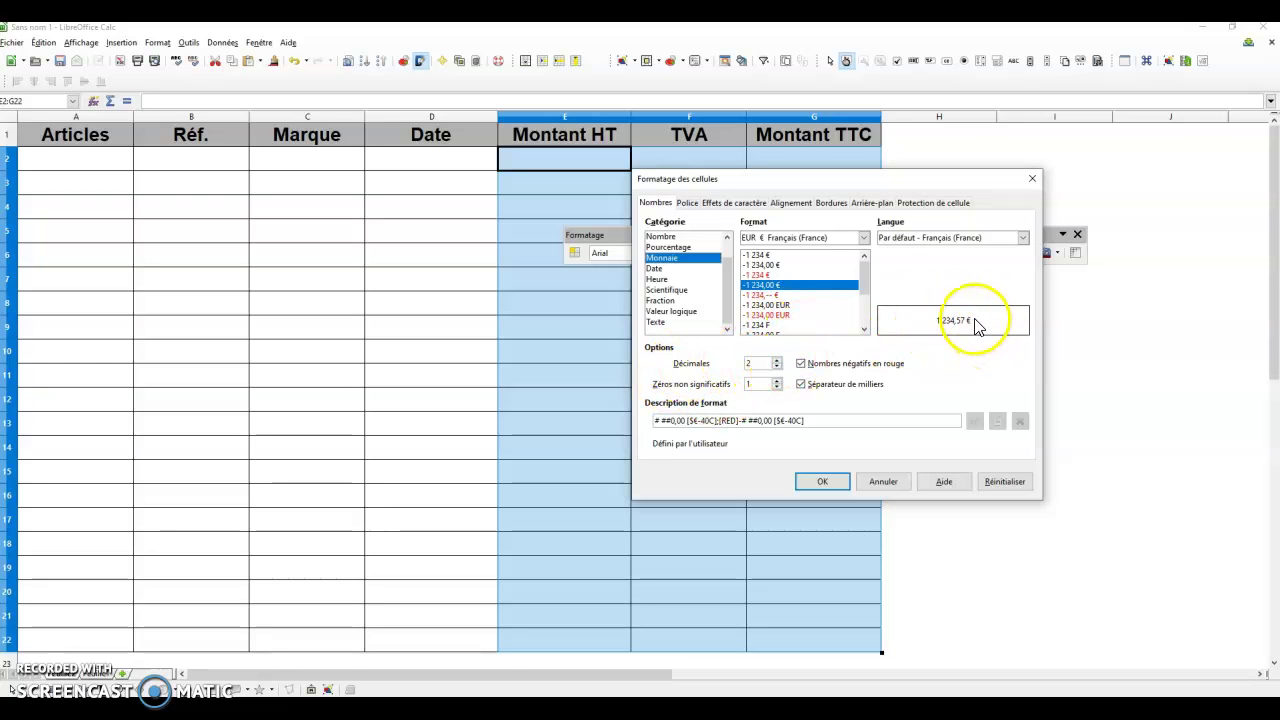
left_click(760, 255)
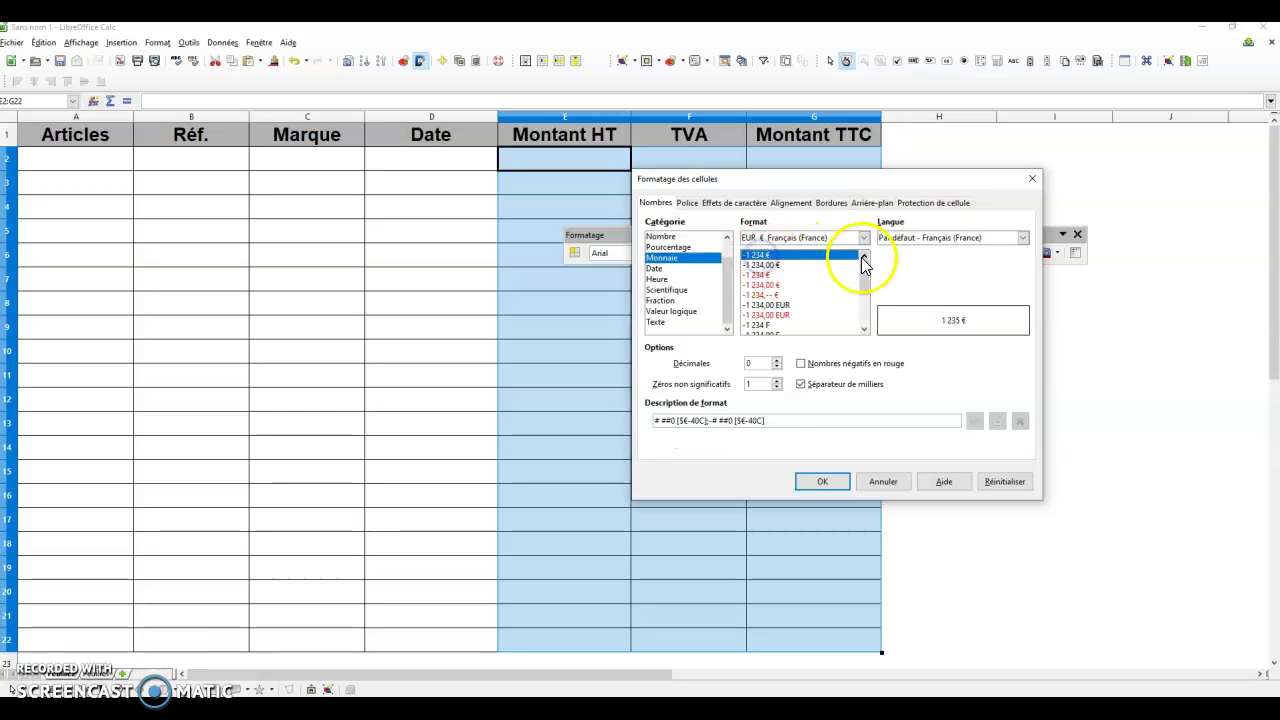
left_click(765, 265)
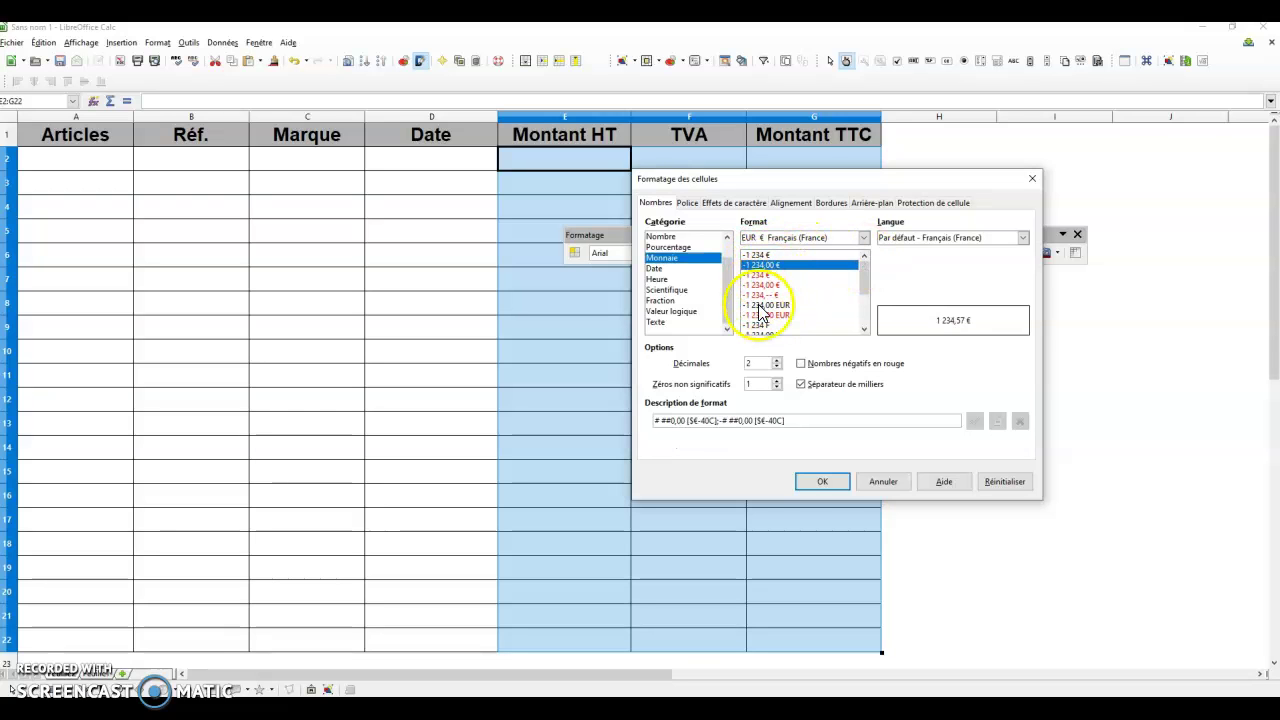
left_click(822, 478)
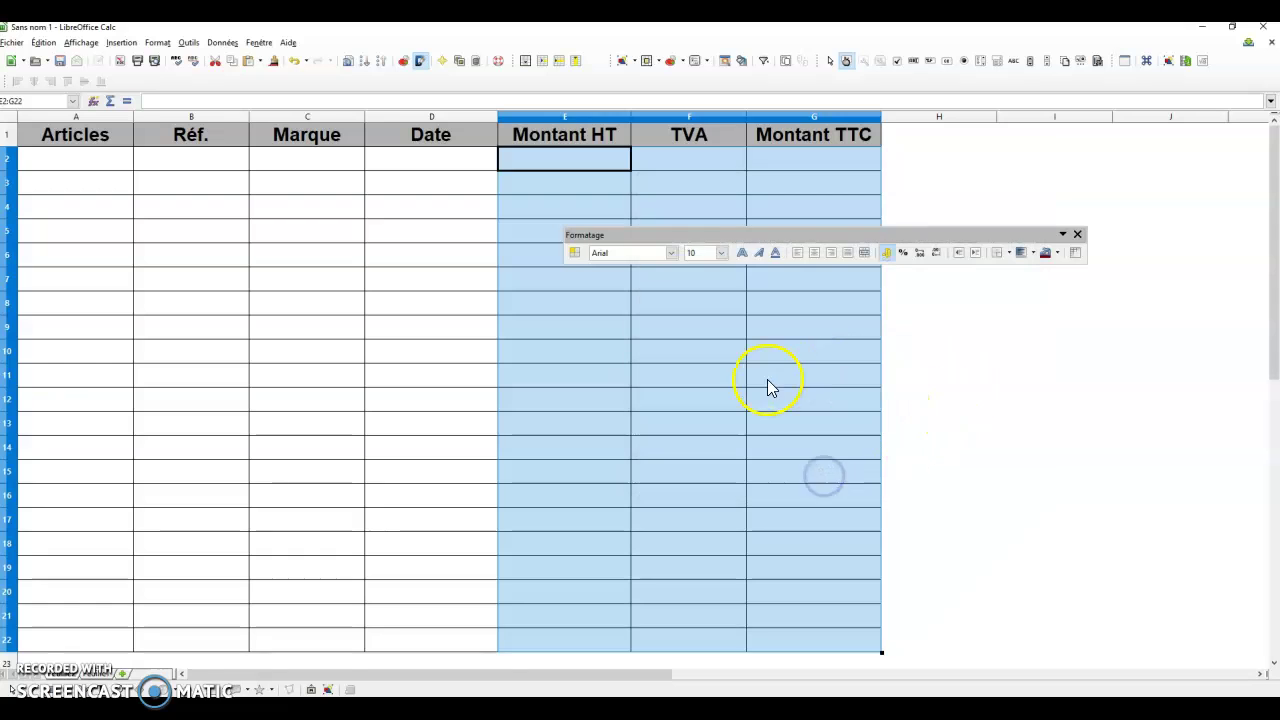
left_click(766, 379)
left_click(451, 372)
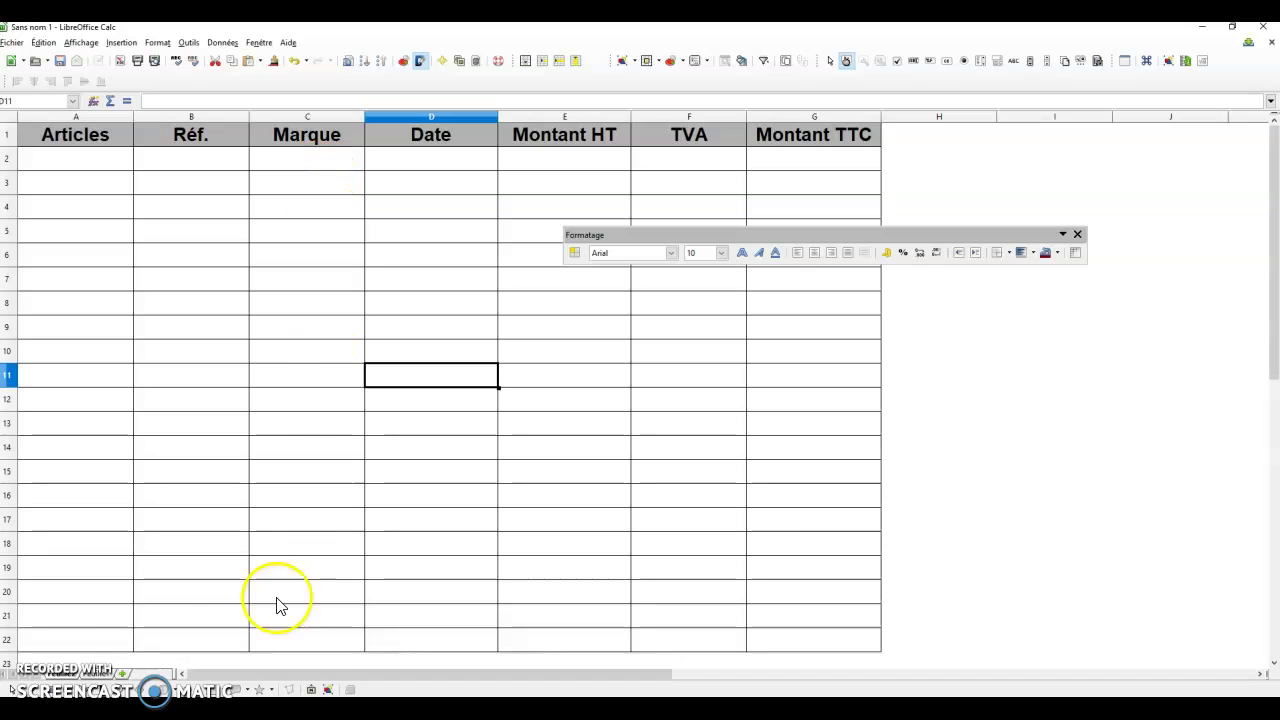
Switch to the second sheet, which holds the table with the articles, references and brands filled in.
left_click(191, 567)
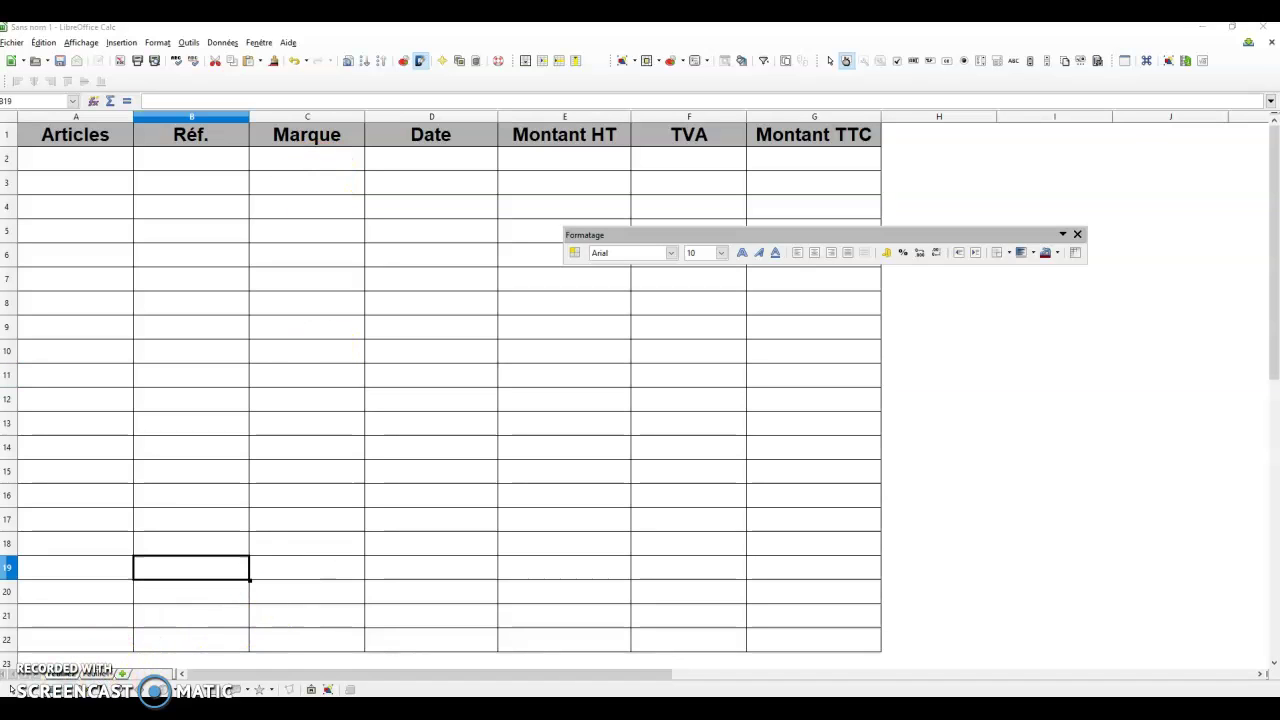
left_click(103, 677)
left_click(223, 519)
left_click(132, 172)
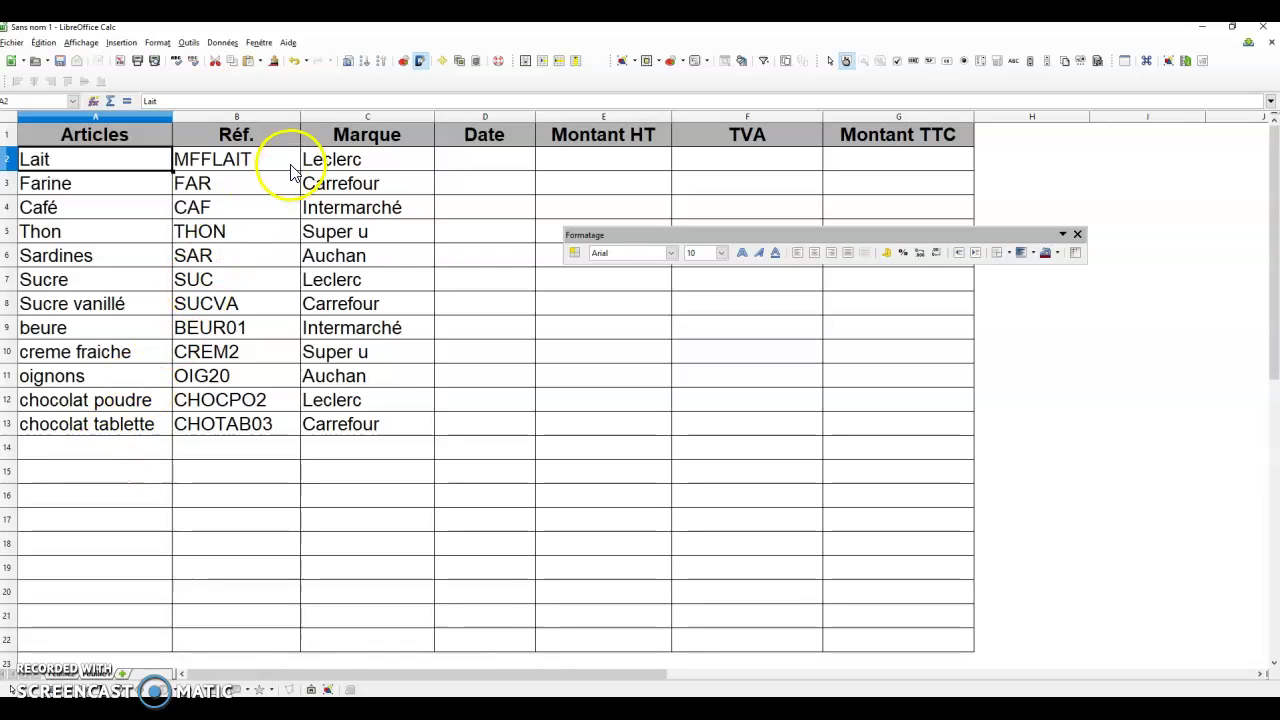
Enter the dates 21/10/2020, 21/10/2020 and 05/10/2020 in cells D2, D3 and D4, and select the Date cells D2:D13.
left_click(511, 160)
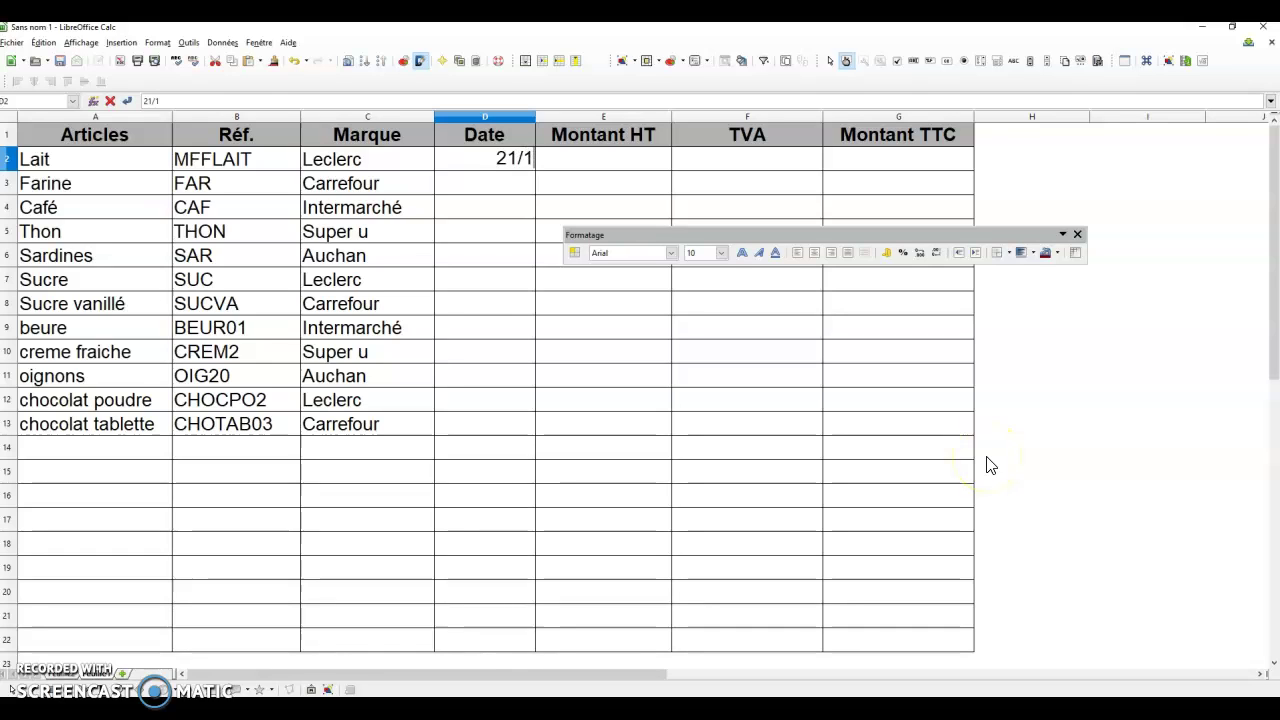
key("Return")
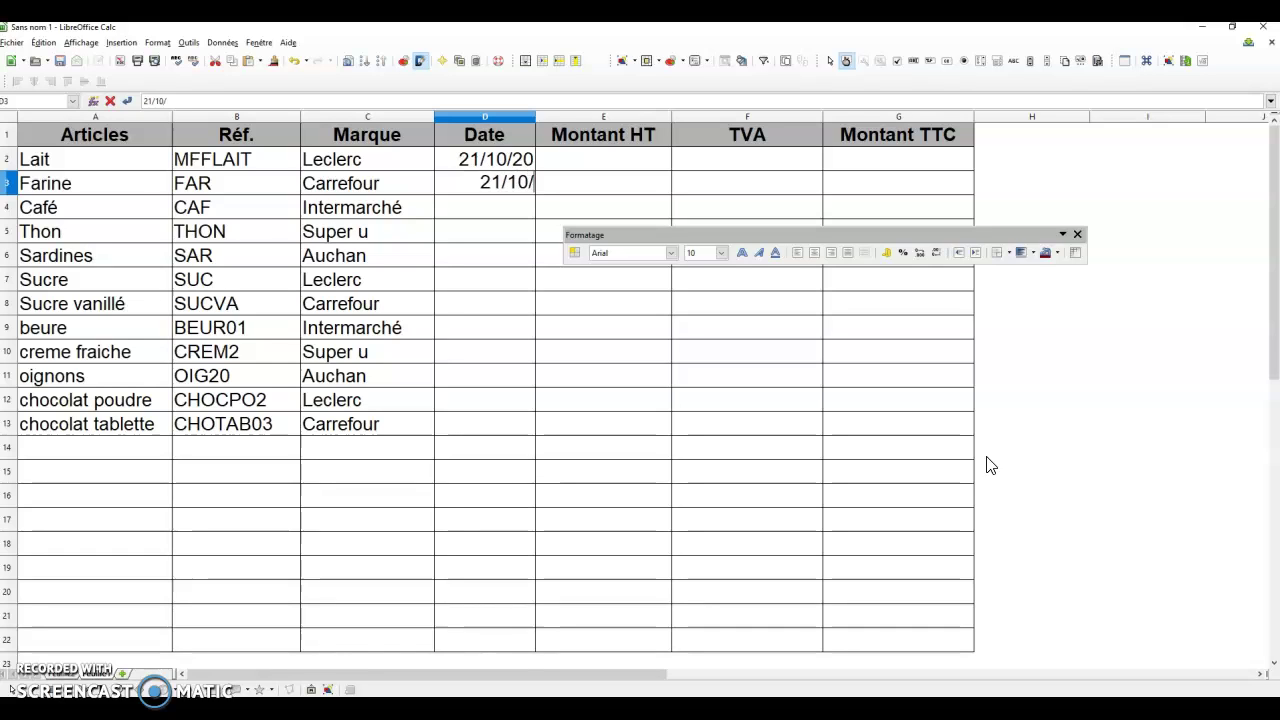
type("21/10/2020")
key("Return")
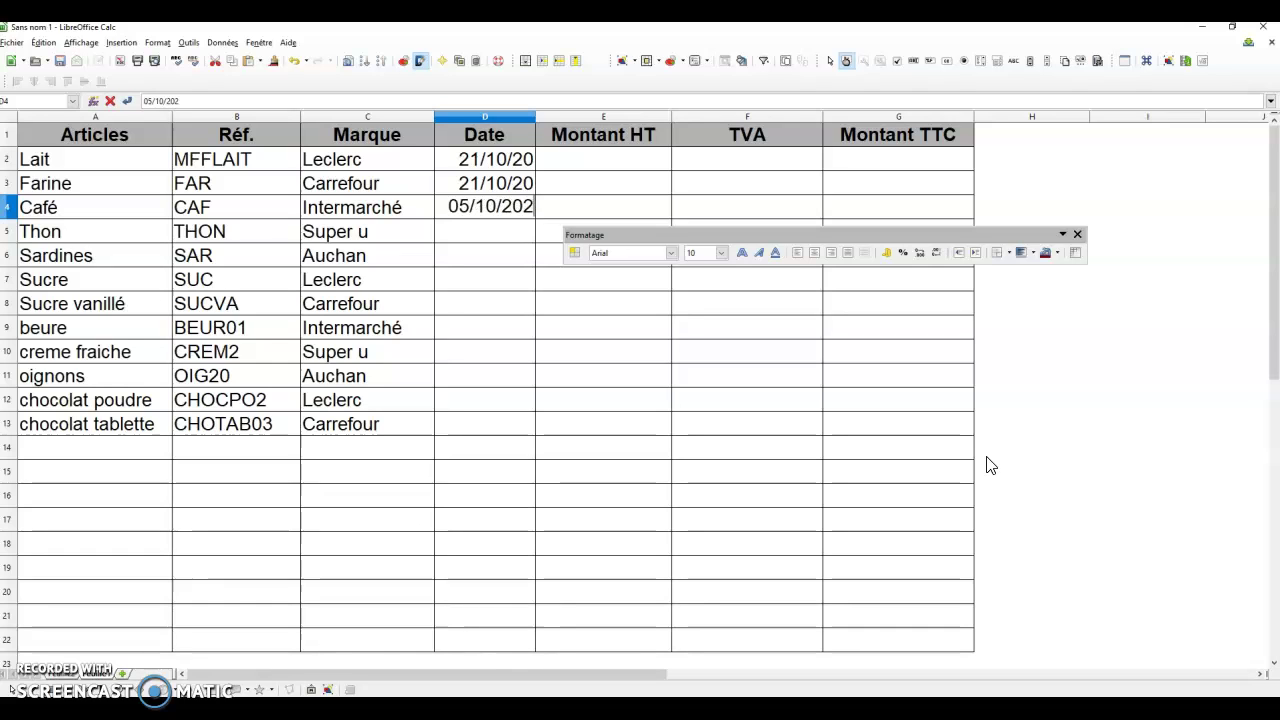
key("Return")
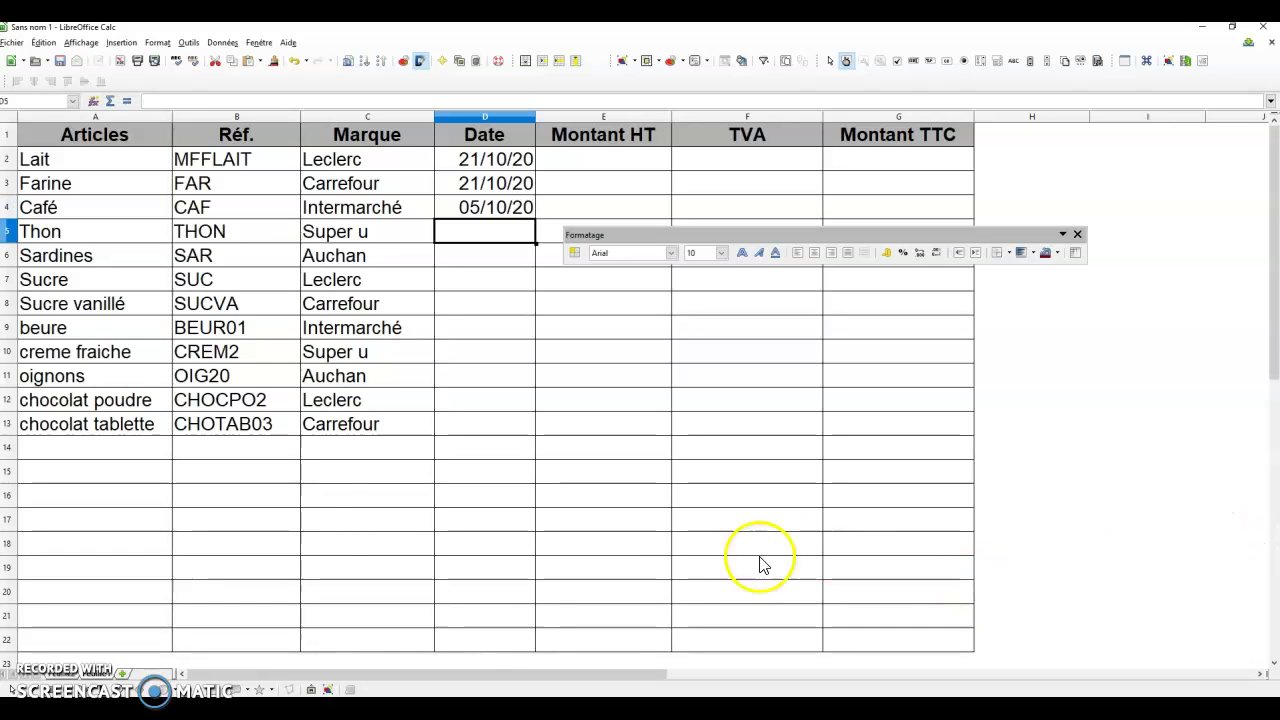
left_click(483, 326)
left_click_drag(495, 165, 510, 398)
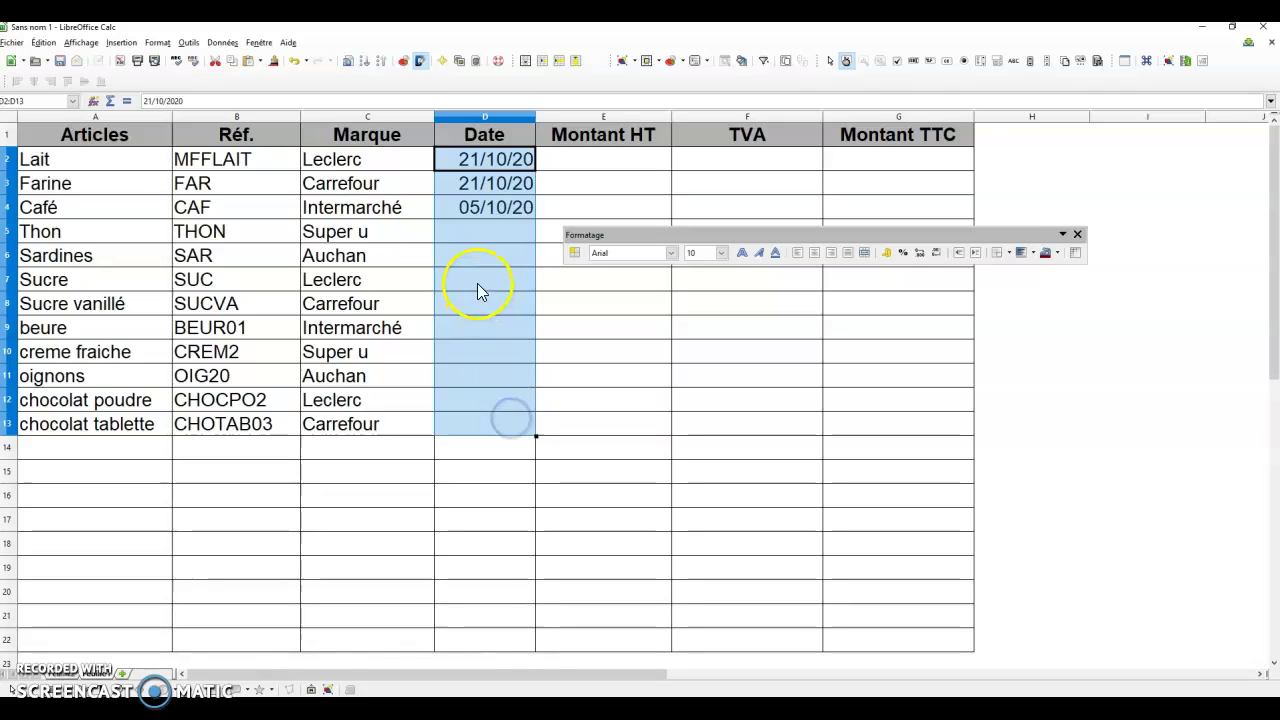
Enter 1,50, 0,78, 3,25, 2,50, 1,25, 1,10, 0,78, 3,25, 2,10, 1,50, 2,45 and 3,00 in E2:E13, and move the Formatting toolbar off the data.
left_click(628, 159)
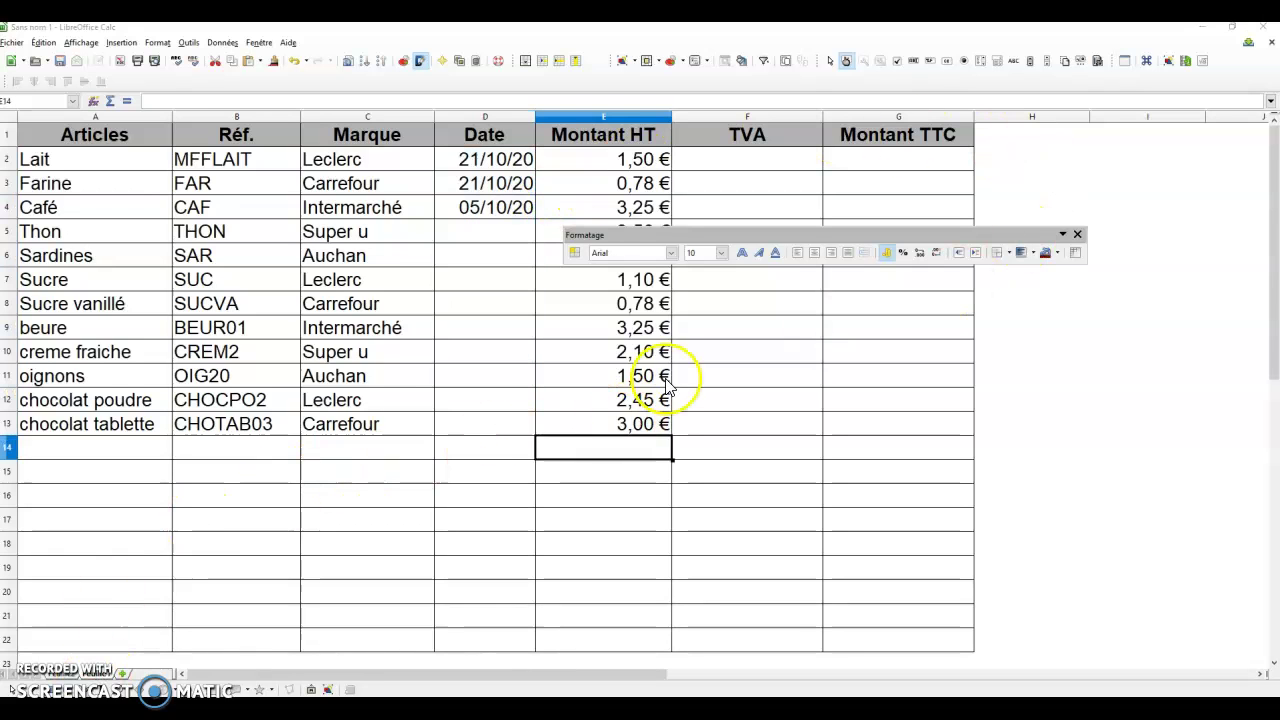
left_click(629, 375)
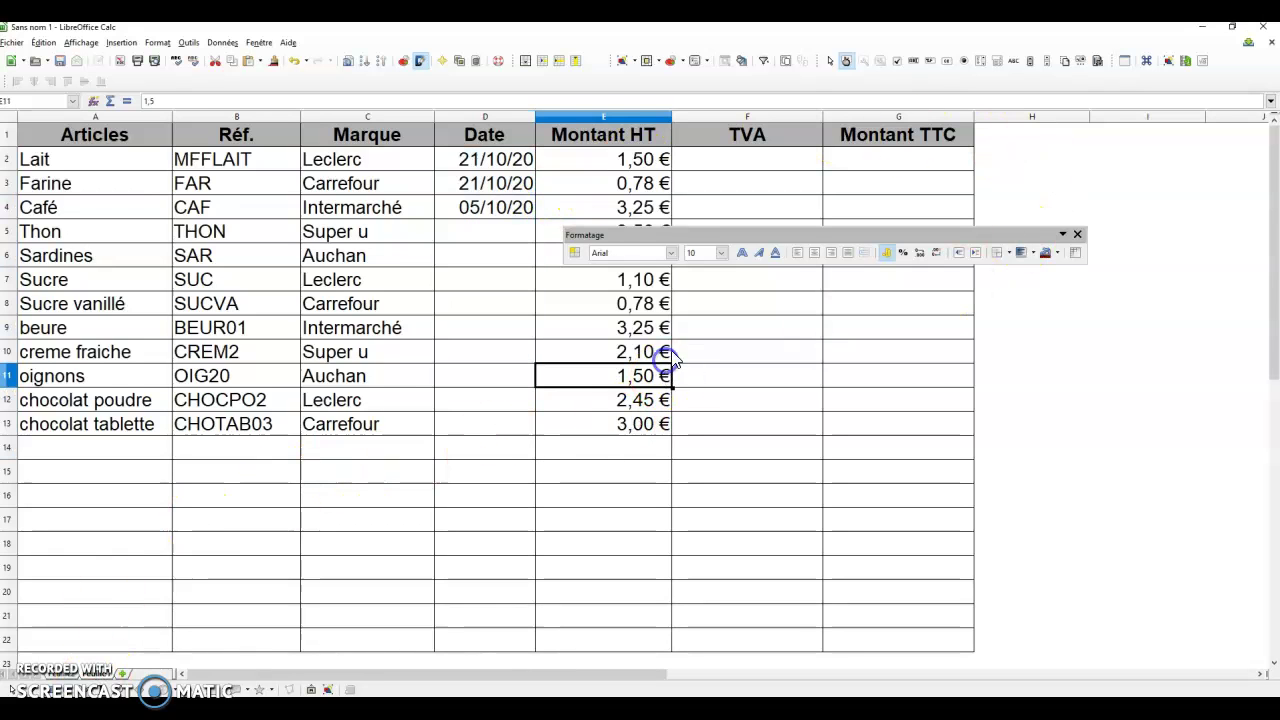
left_click_drag(815, 243, 948, 548)
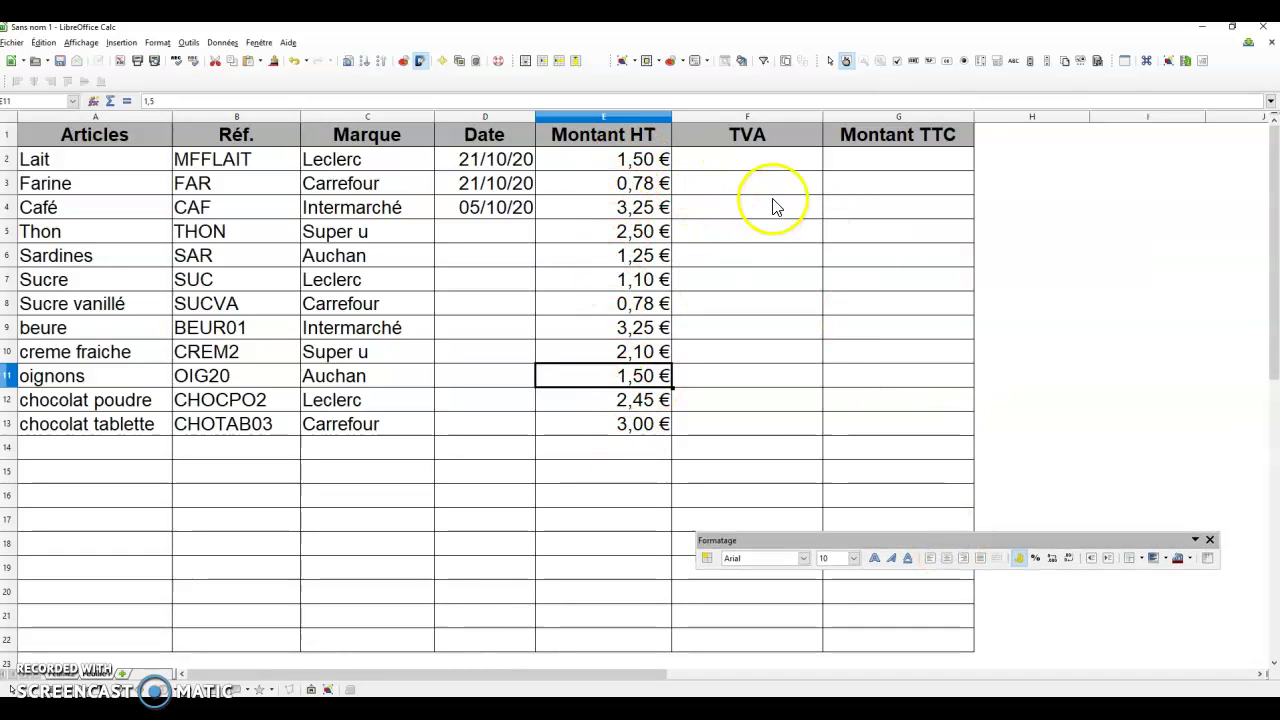
Calculate the 20 percent TVA of the first article in cell F2 with the formula =(E2*20)/100.
left_click(772, 160)
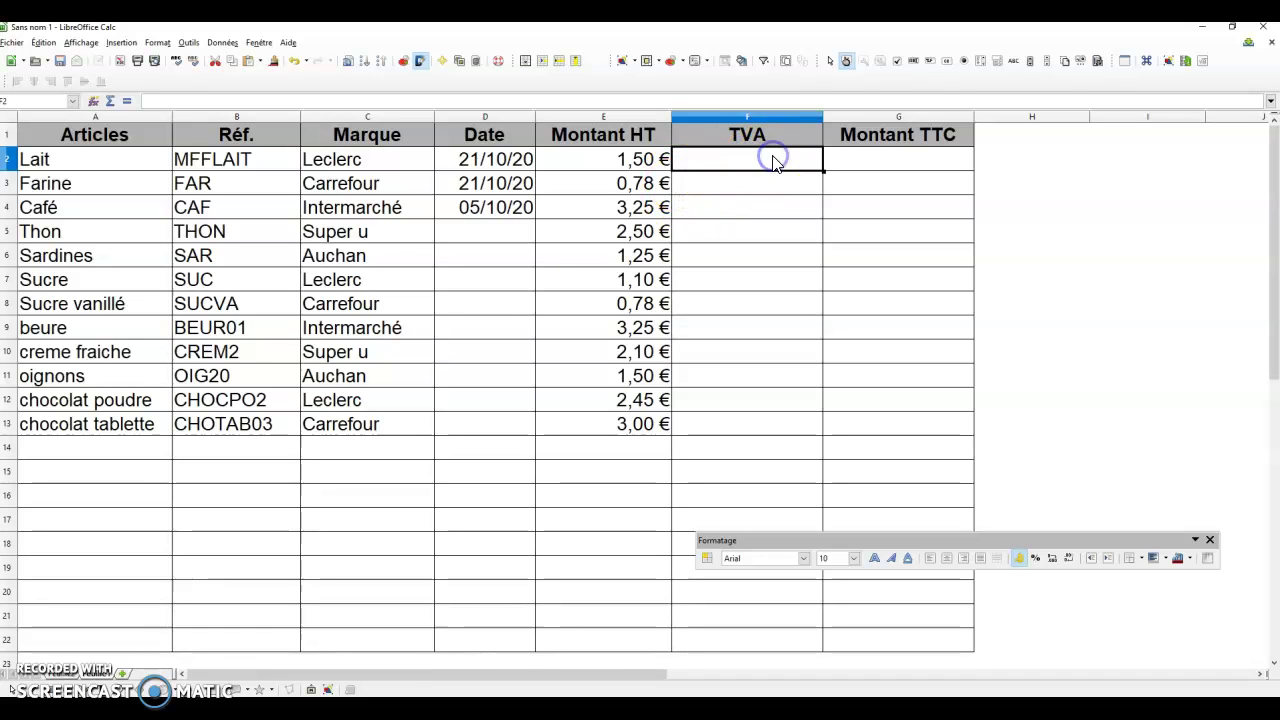
type("=")
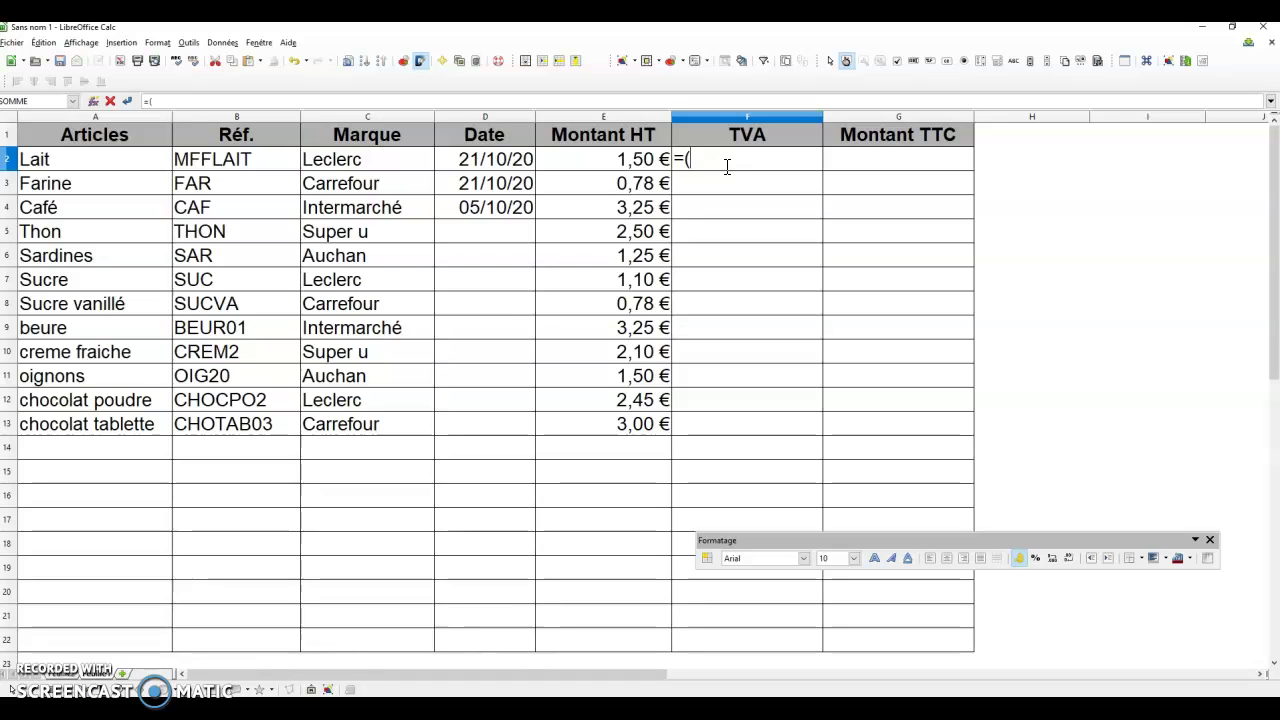
type("(")
left_click(637, 163)
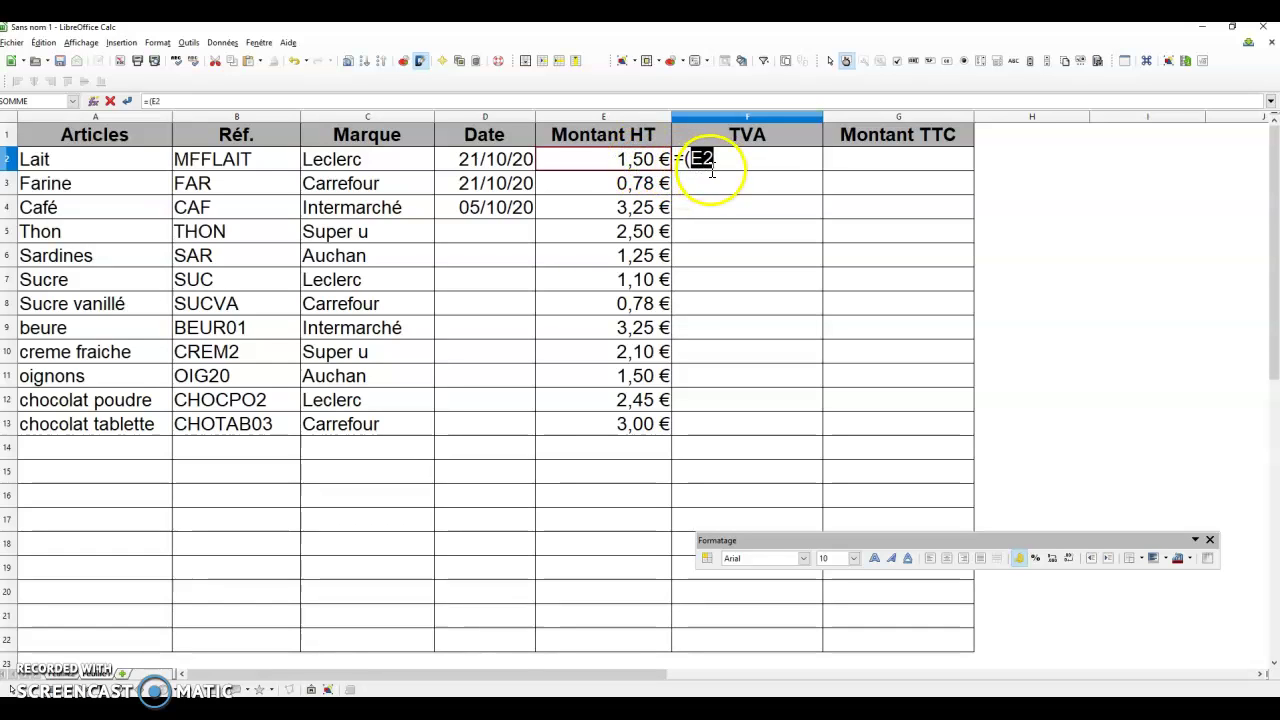
type("*")
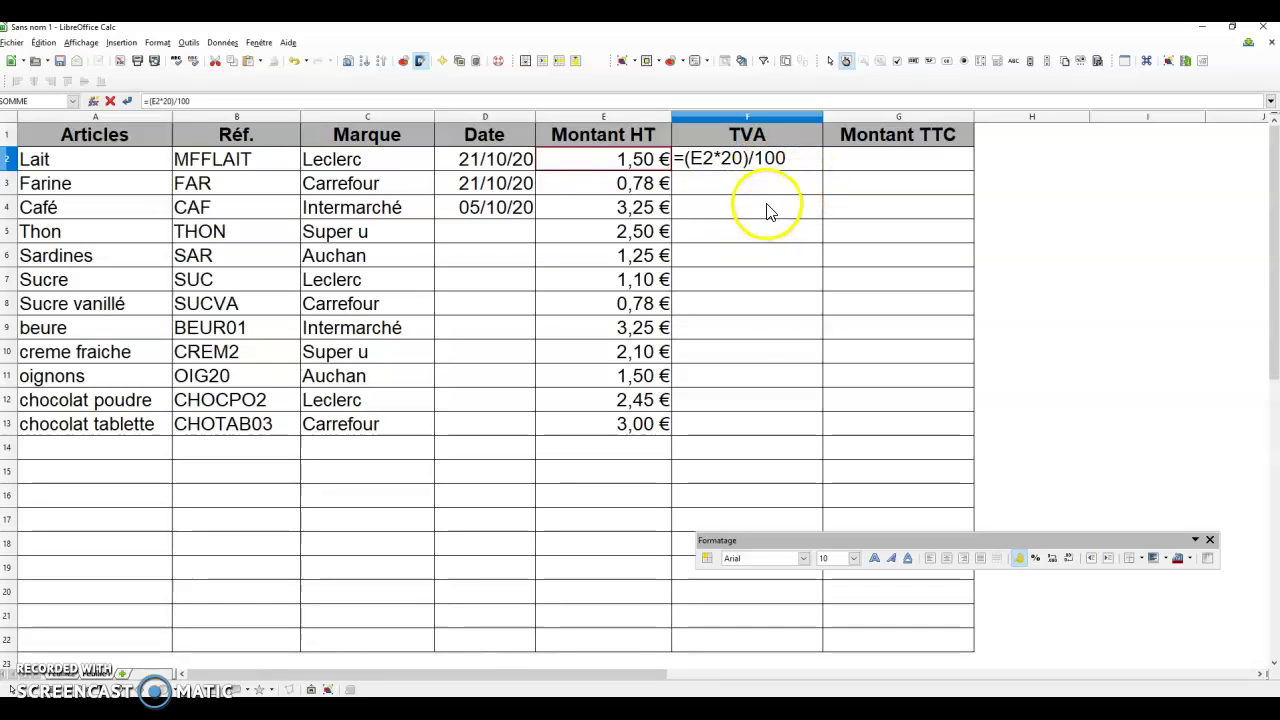
key("Return")
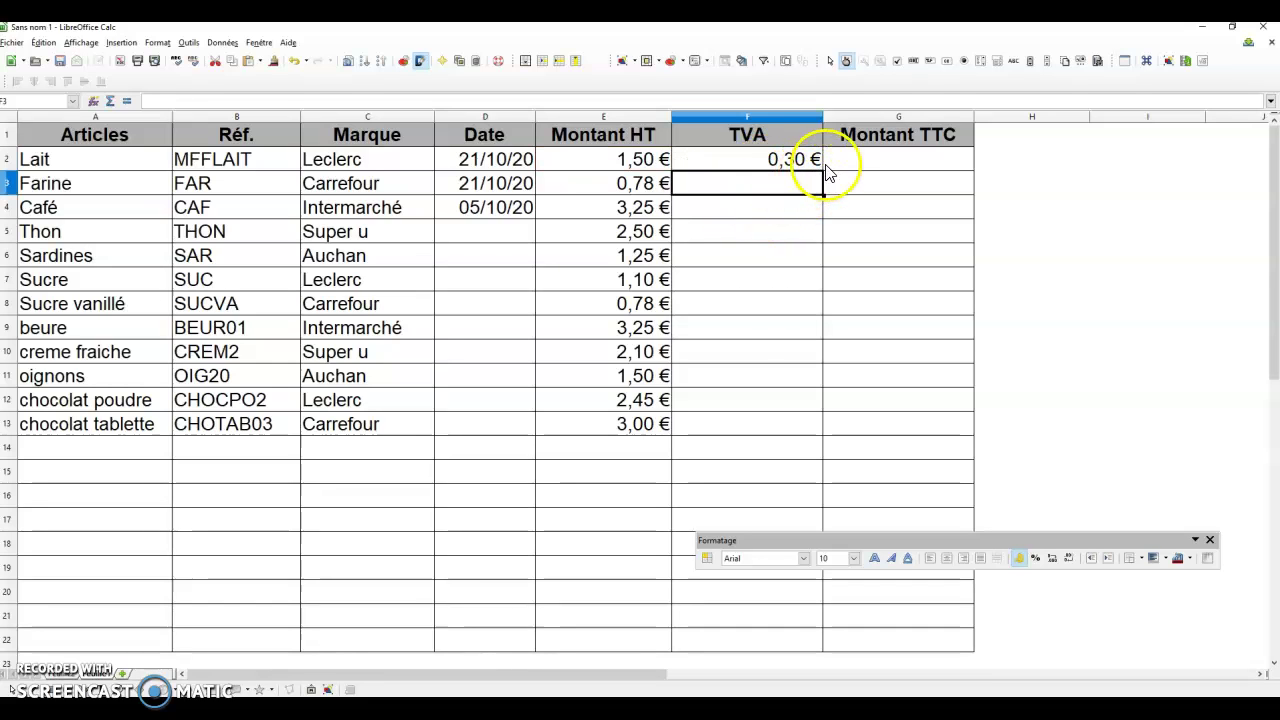
Copy the TVA formula from cell F2 into the cells F3:F22.
left_click(808, 161)
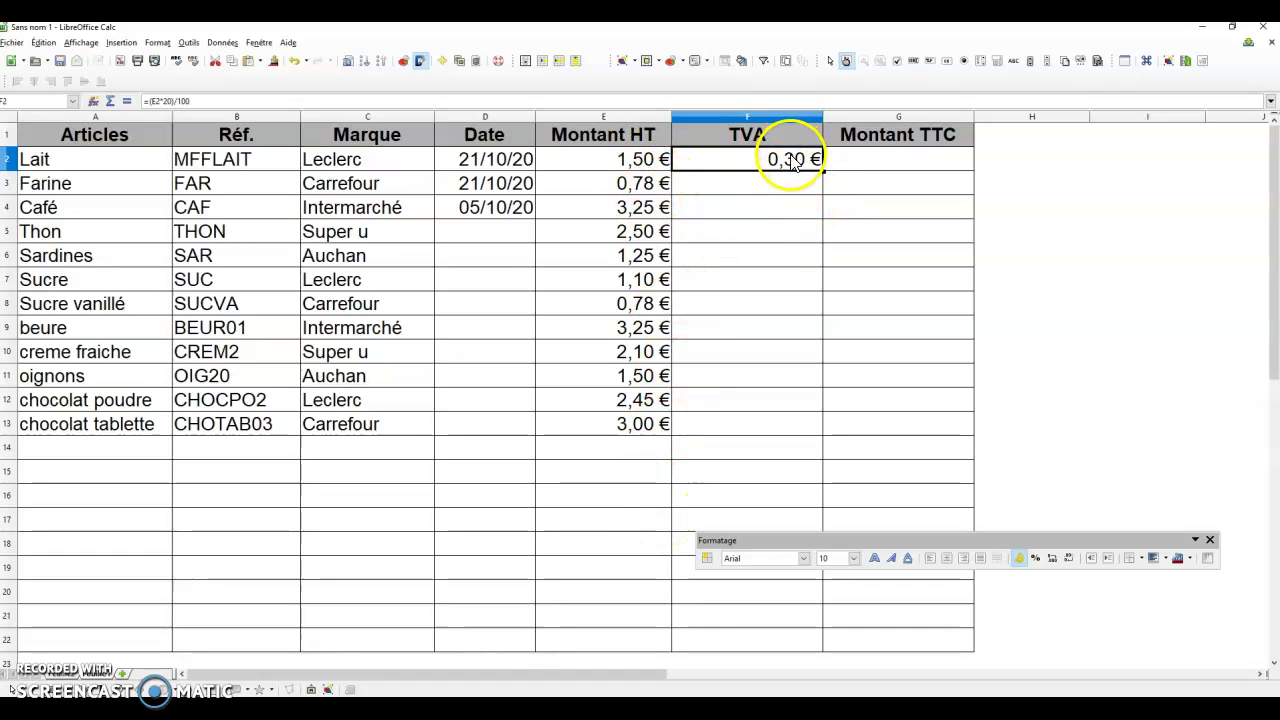
key("ctrl+c")
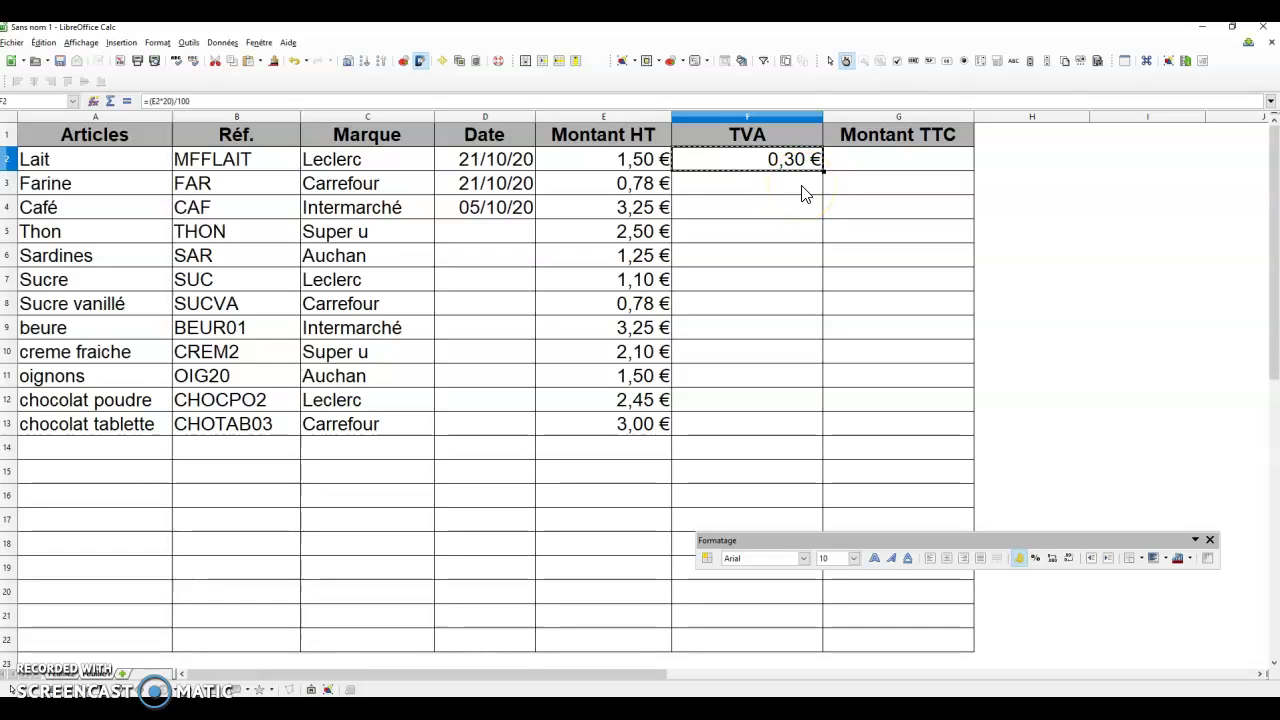
left_click(805, 193)
left_click_drag(805, 193, 799, 643)
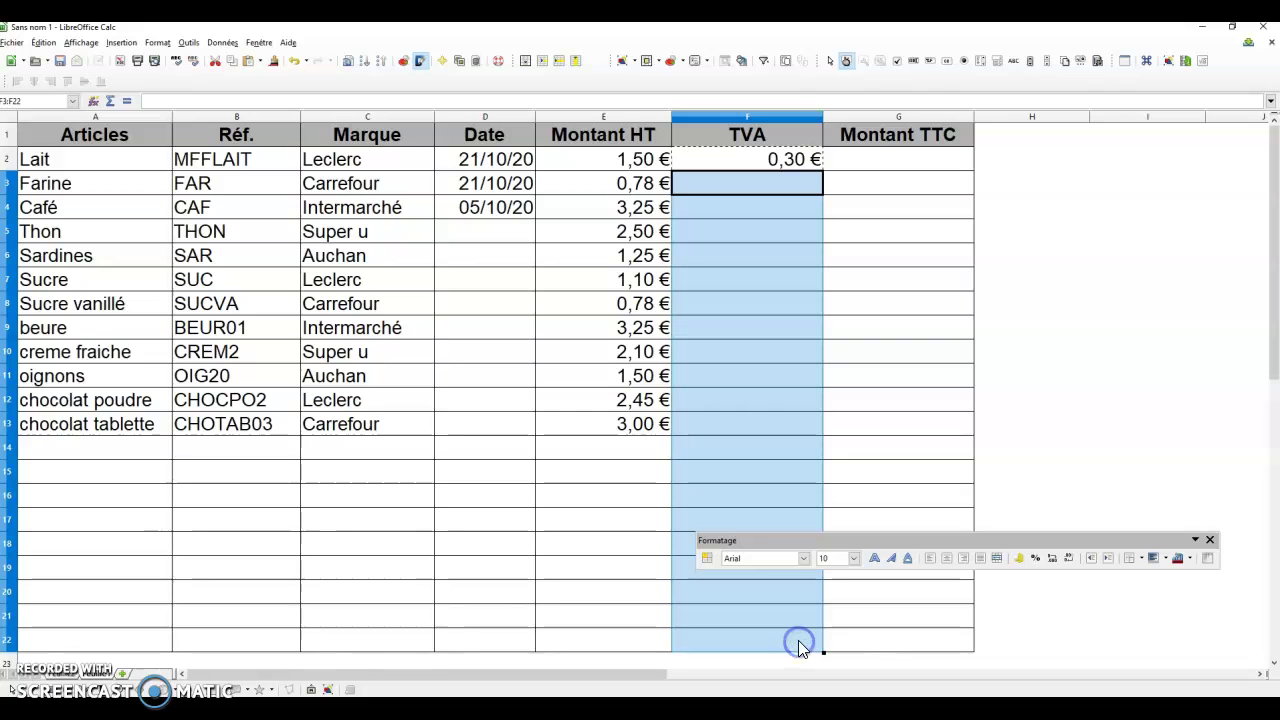
key("ctrl+v")
left_click(909, 284)
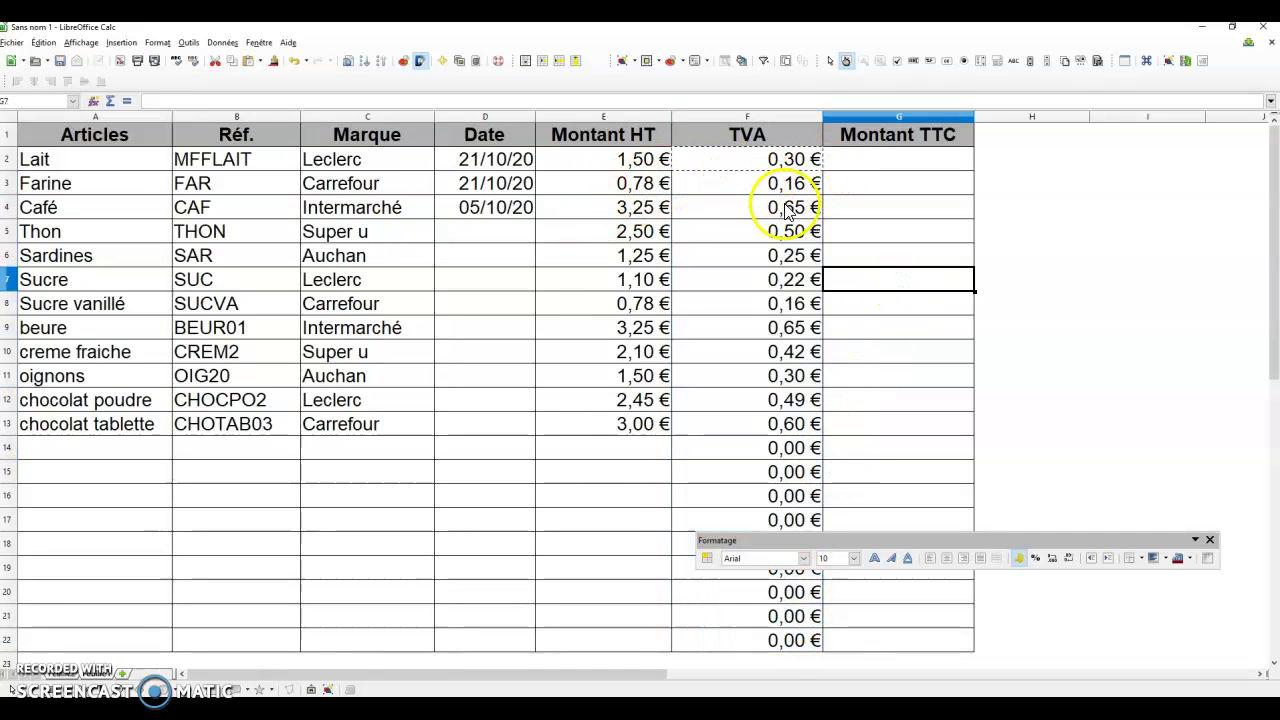
left_click(743, 186)
left_click(744, 207)
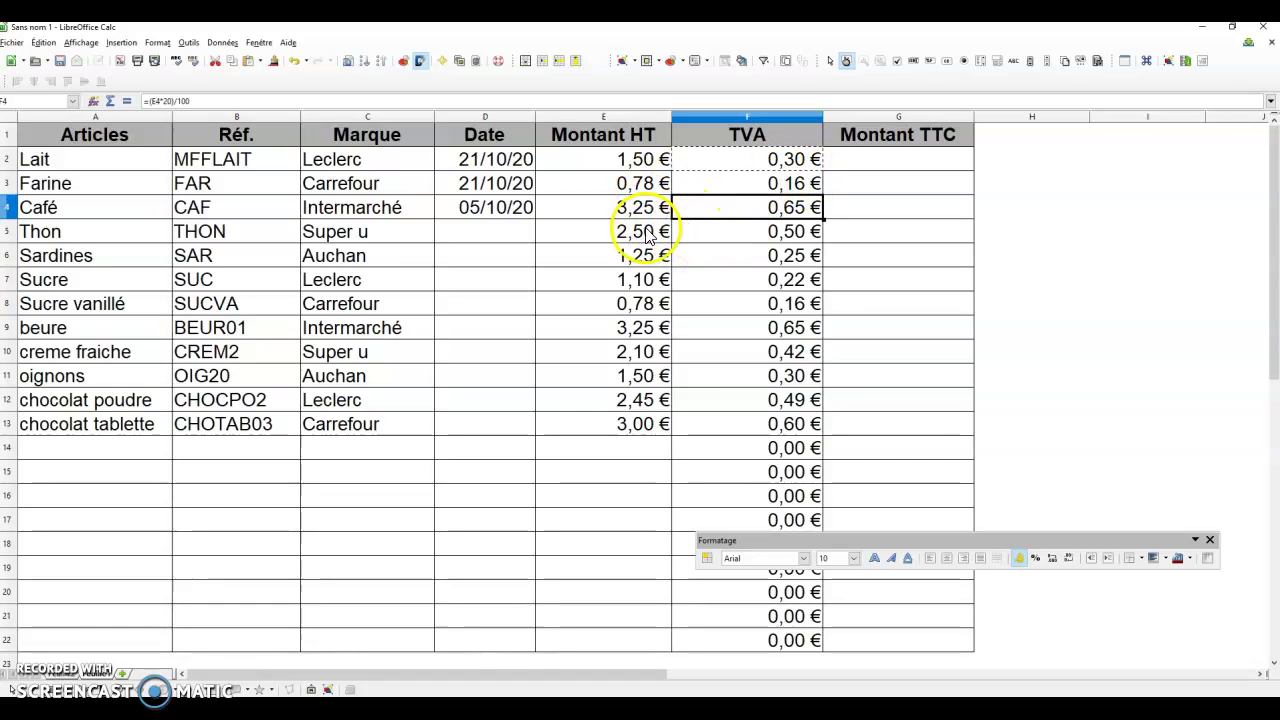
left_click(652, 207)
left_click(731, 209)
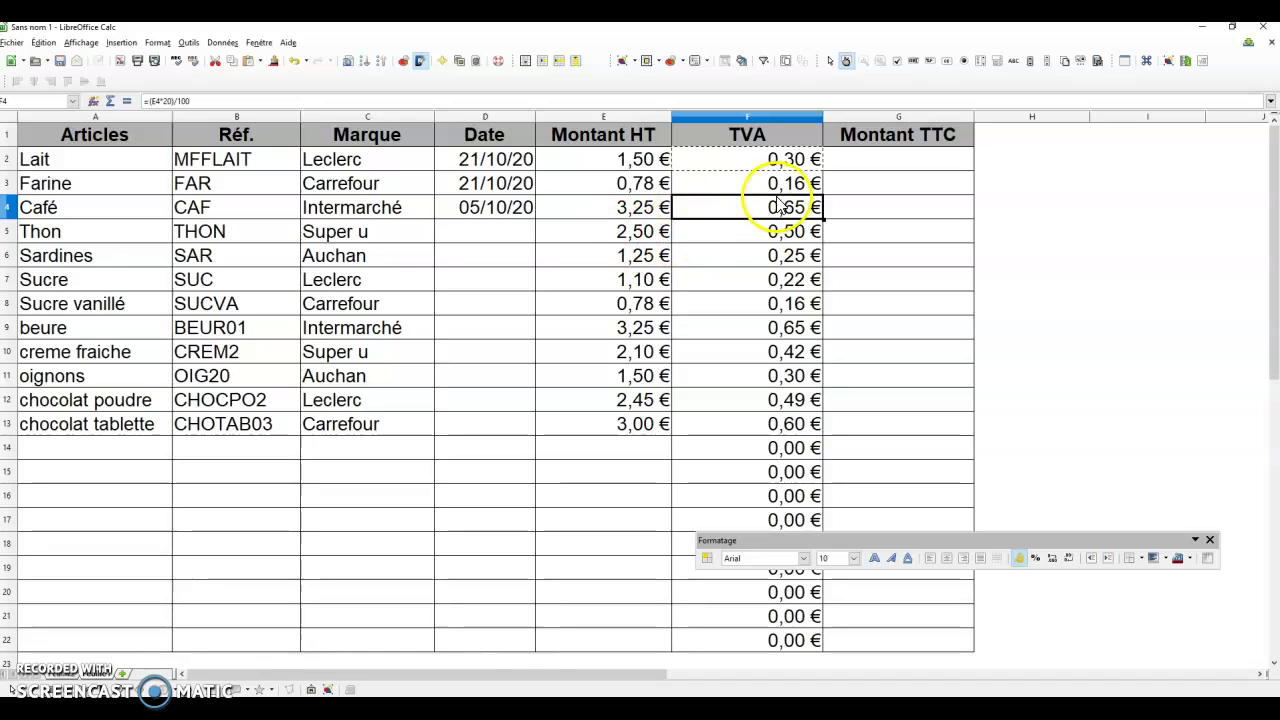
Calculate the first article's Montant TTC in cell G2 with a formula adding E2 and F2.
left_click(901, 160)
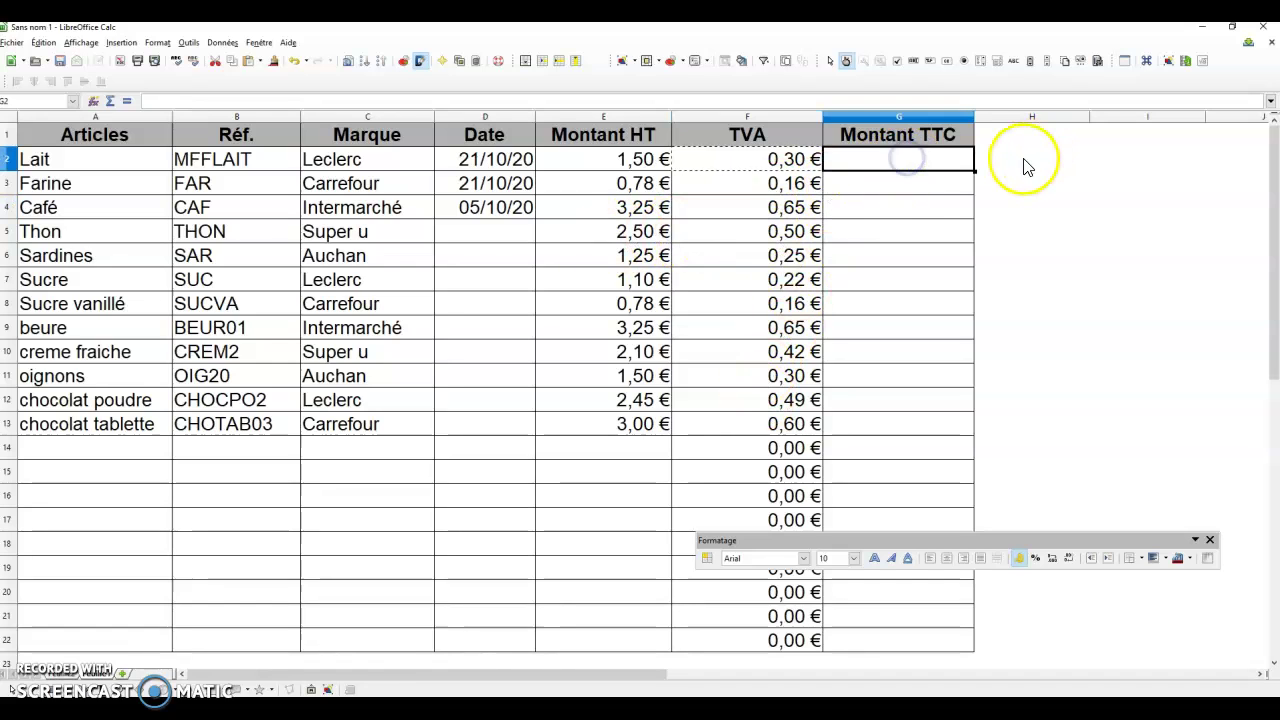
type("=")
left_click(628, 159)
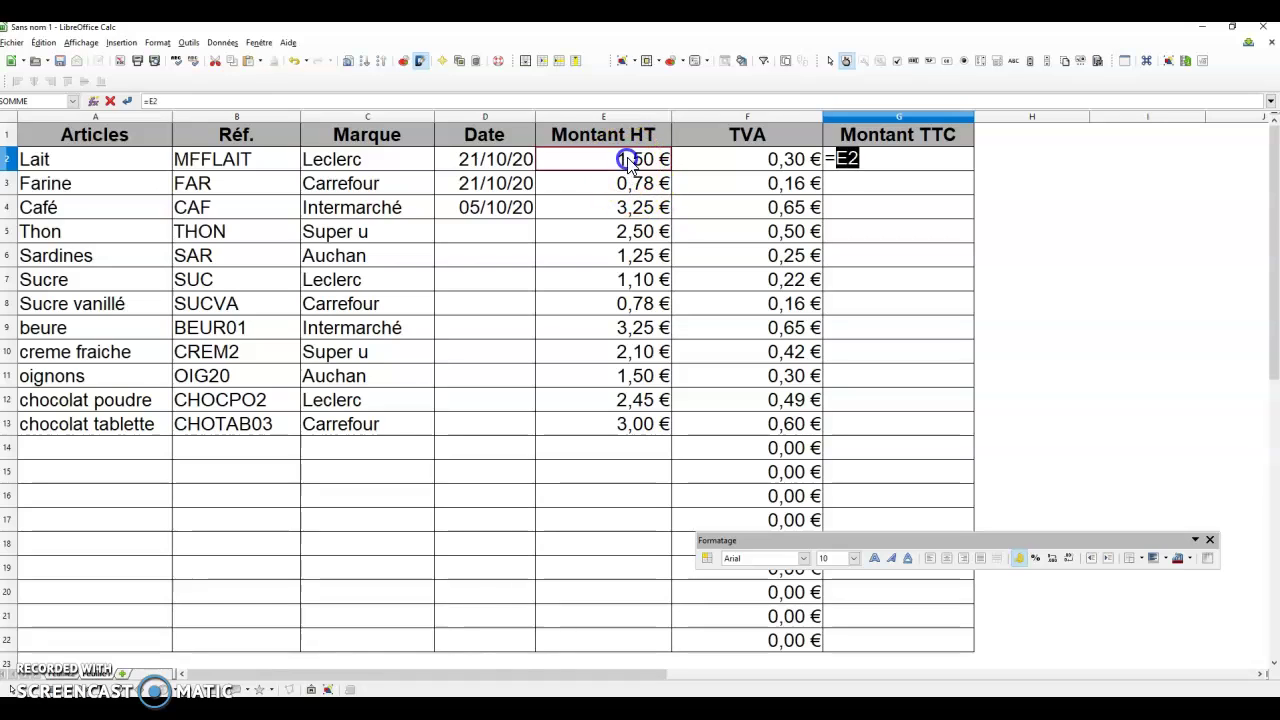
left_click(770, 165)
key("Return")
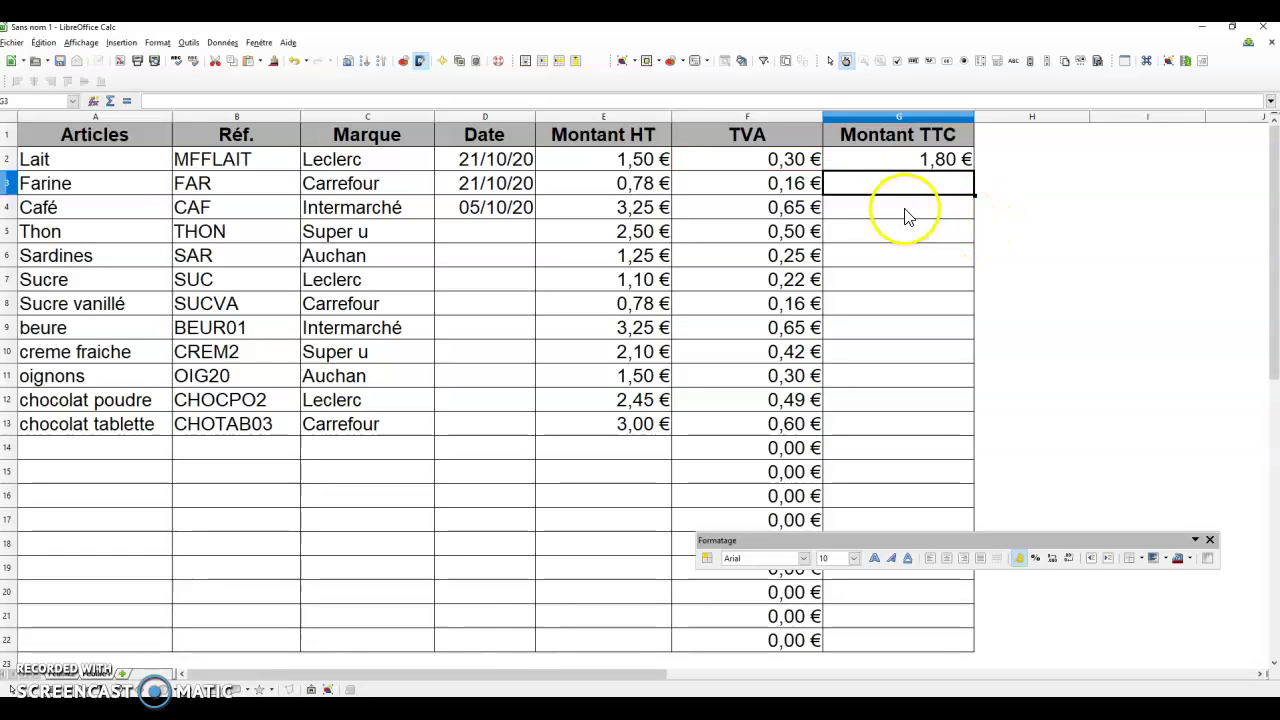
Calculate the Montant TTC of Farine in cell G3 with the automatic sum =SOMME(E3:F3).
left_click(643, 186)
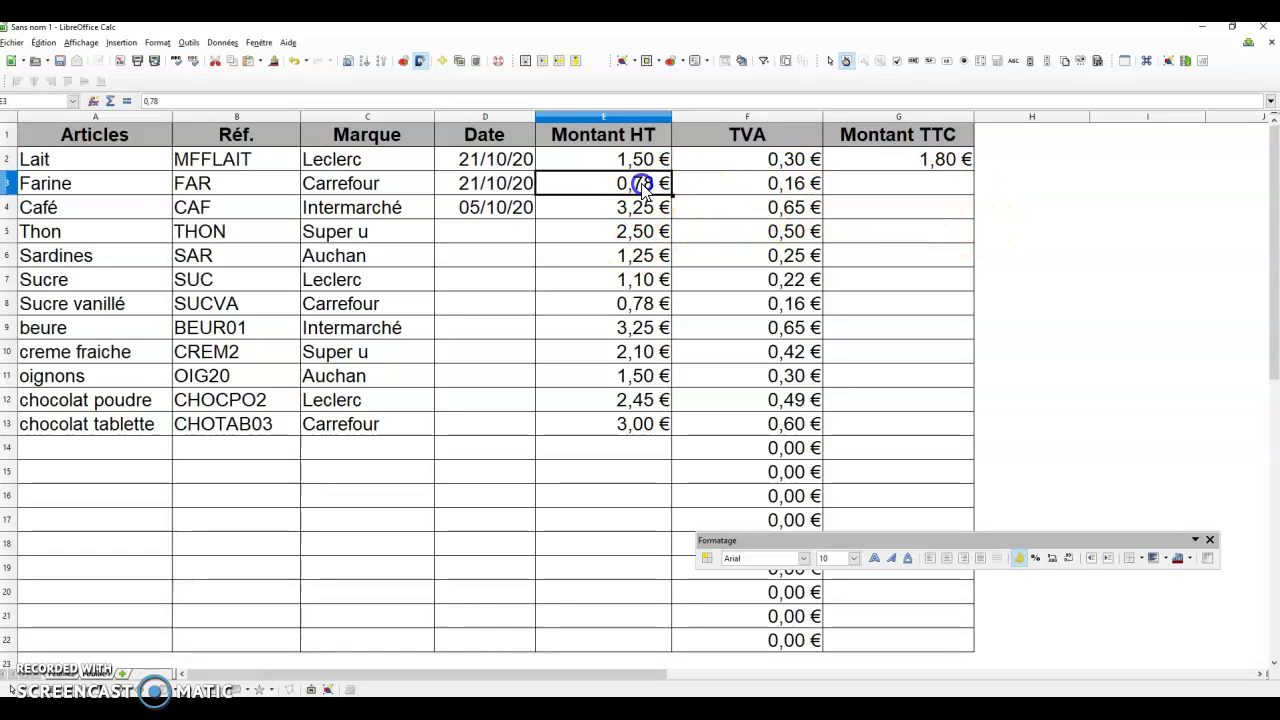
left_click_drag(650, 186, 843, 183)
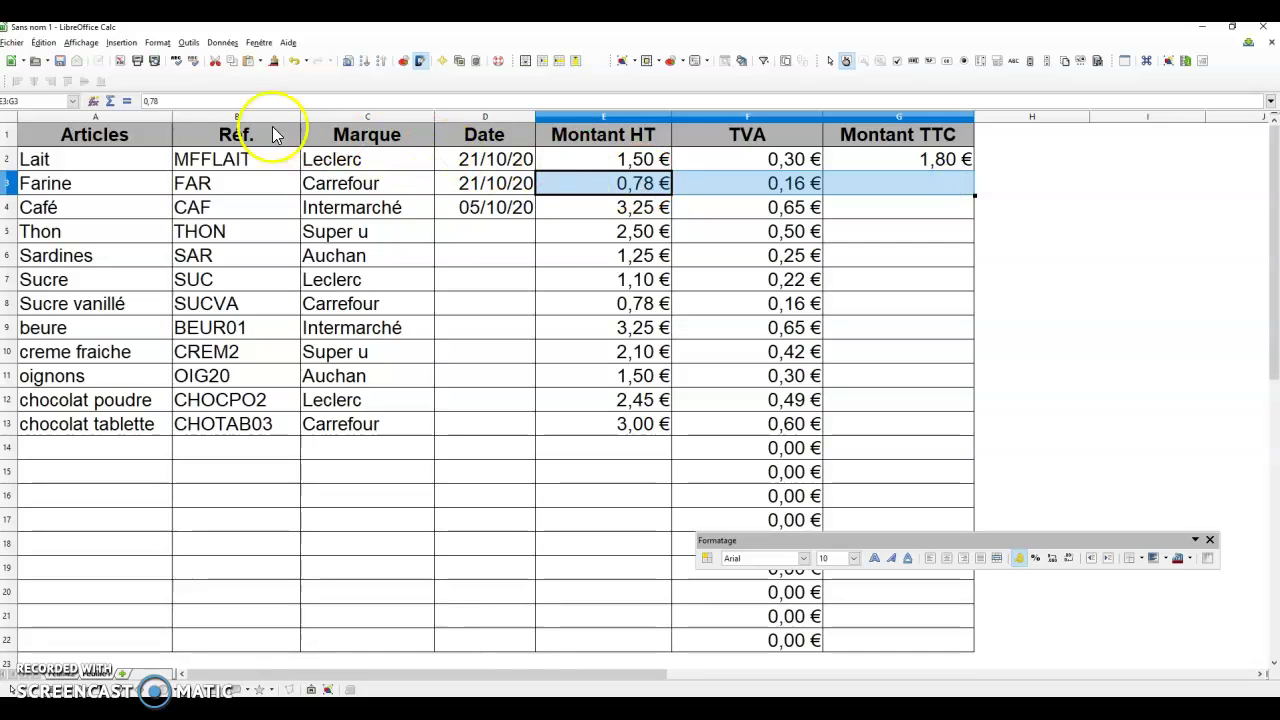
left_click(112, 102)
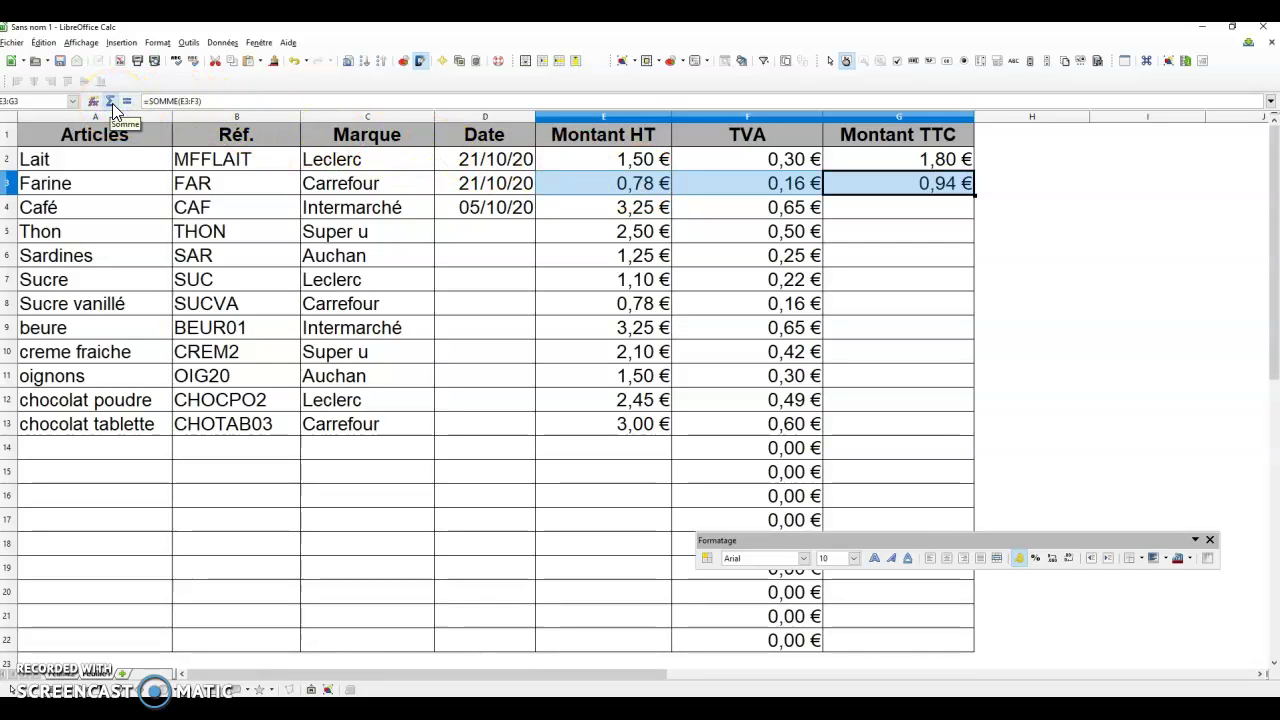
left_click(862, 248)
Copy the Montant TTC sum formula from cell G3 into the cells G4:G22.
left_click(909, 180)
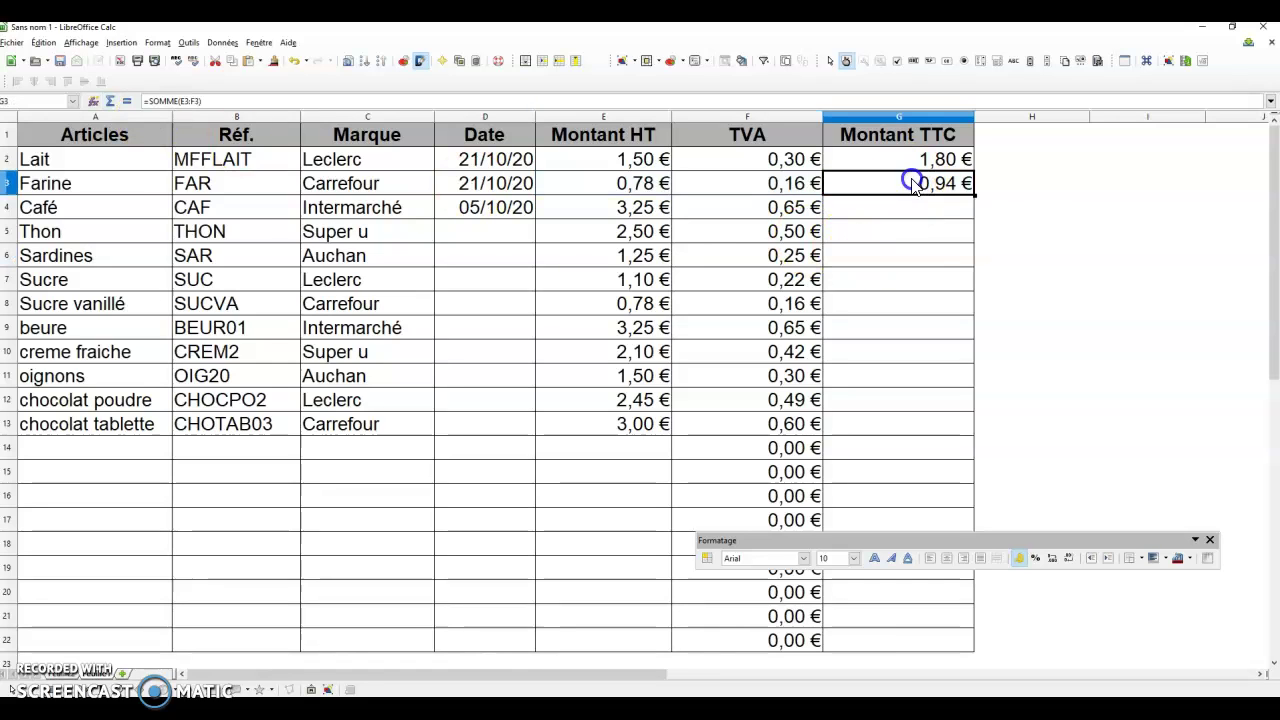
key("ctrl+c")
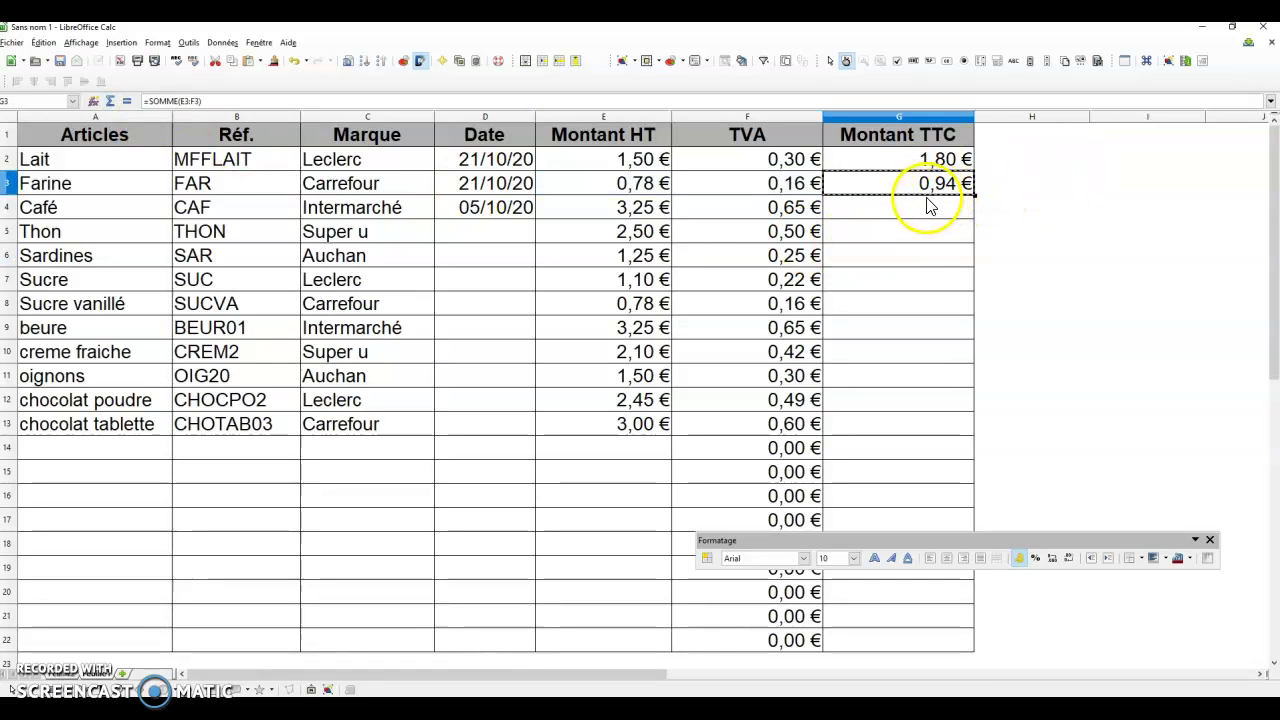
left_click_drag(925, 204, 923, 634)
left_click(922, 625)
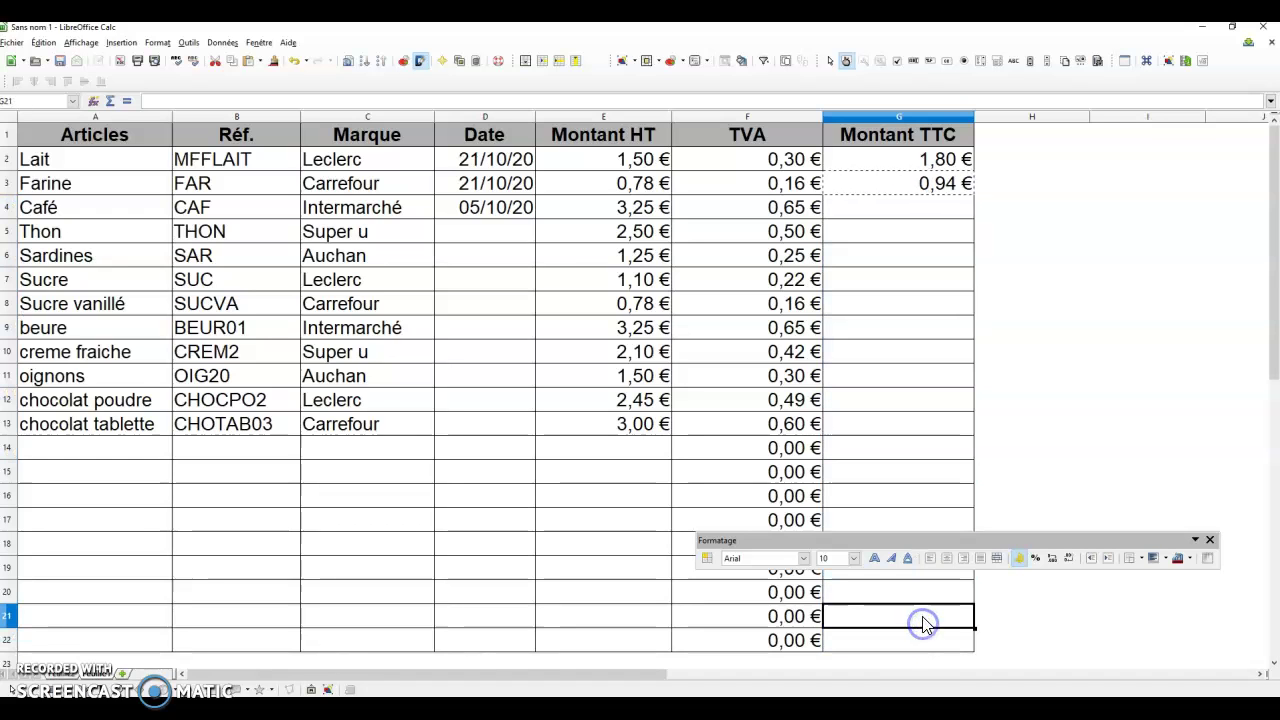
left_click_drag(914, 209, 961, 645)
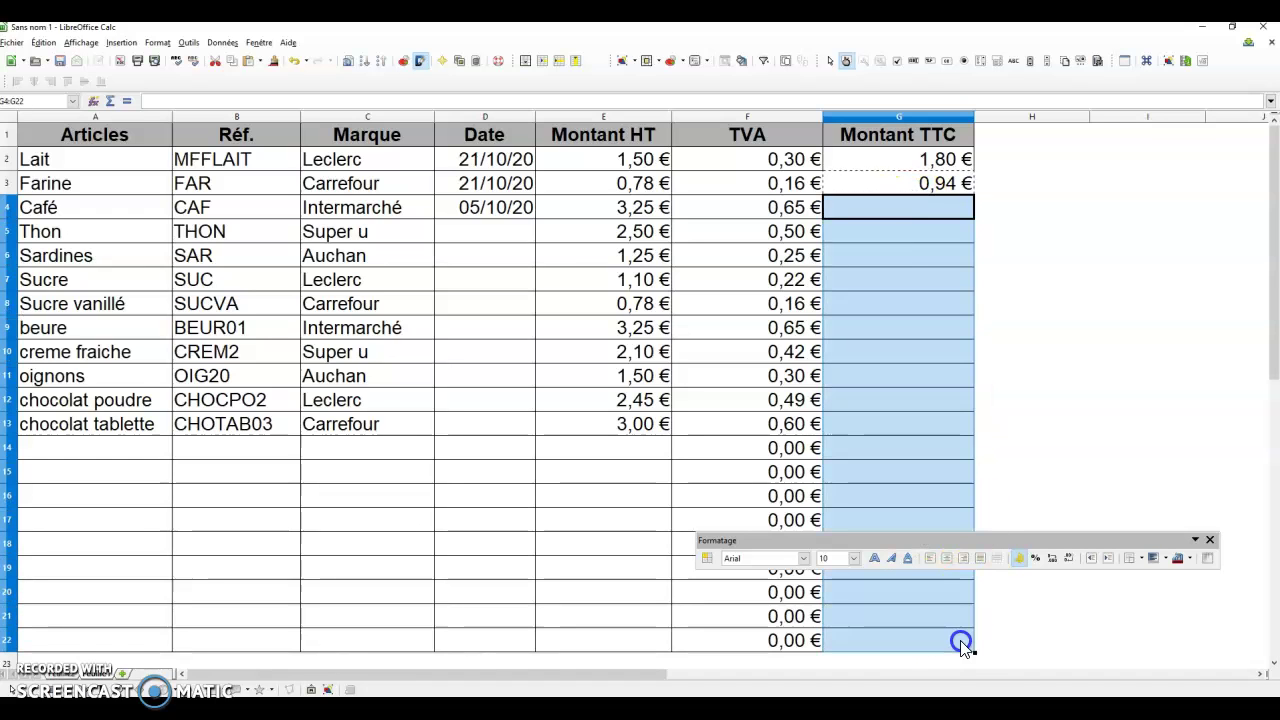
key("ctrl+v")
left_click(910, 303)
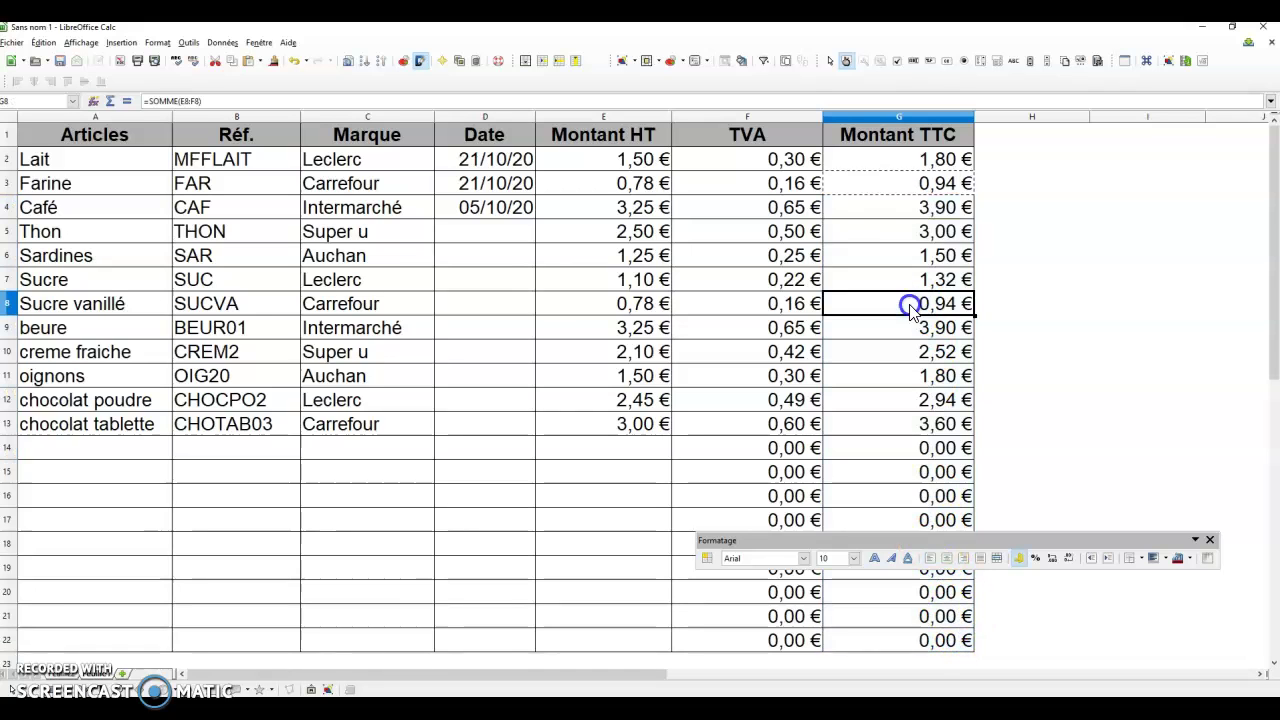
left_click(936, 210)
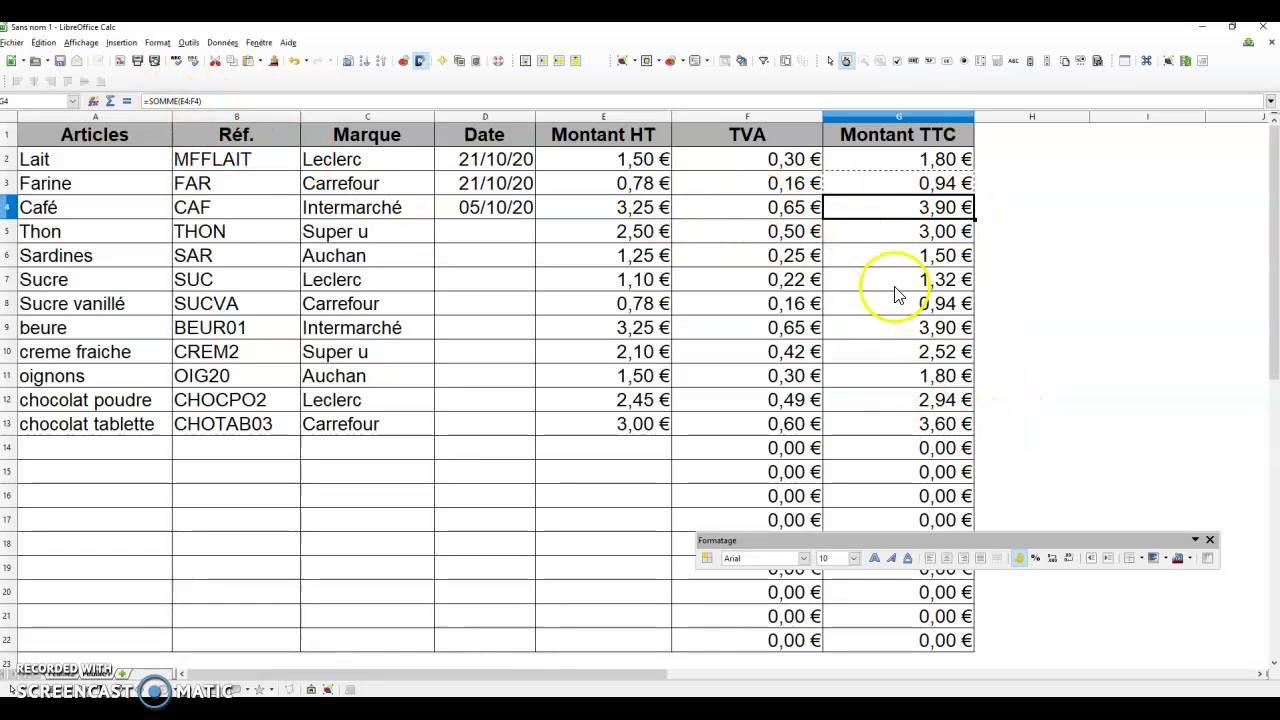
left_click(897, 336)
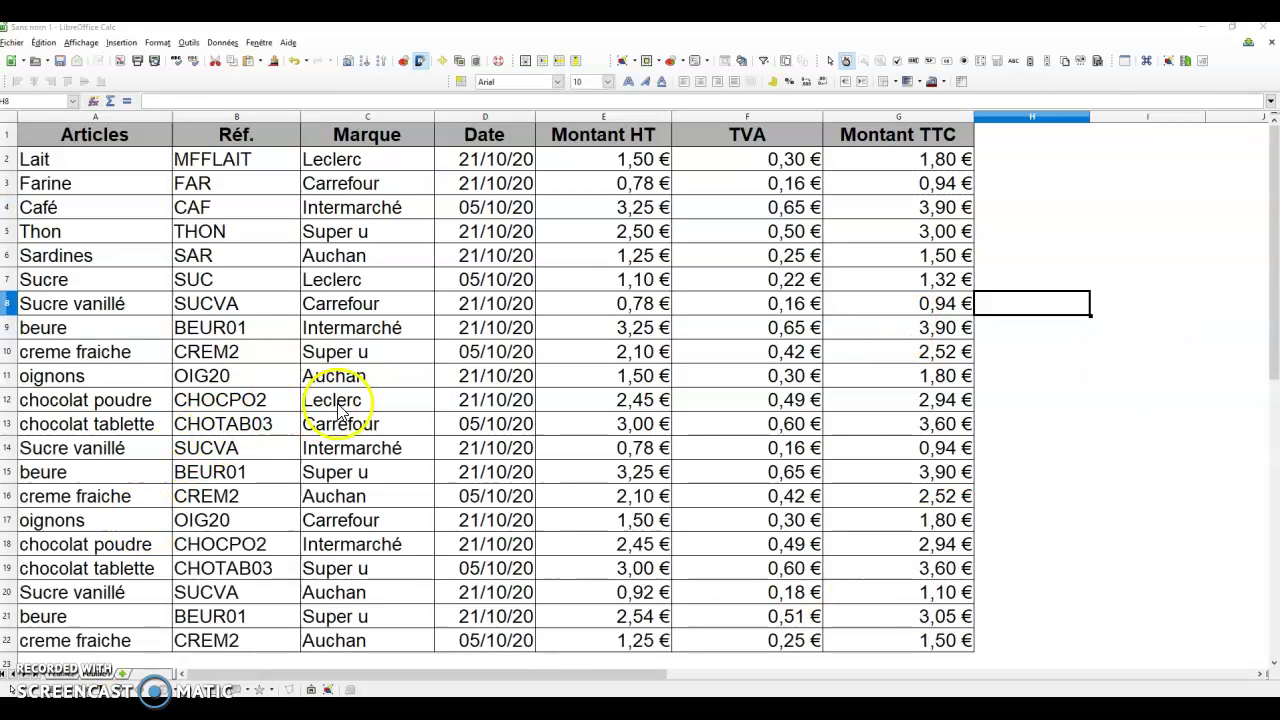
Turn on AutoFilter for the header cells A1:G1, from Articles to Montant TTC.
left_click(340, 402)
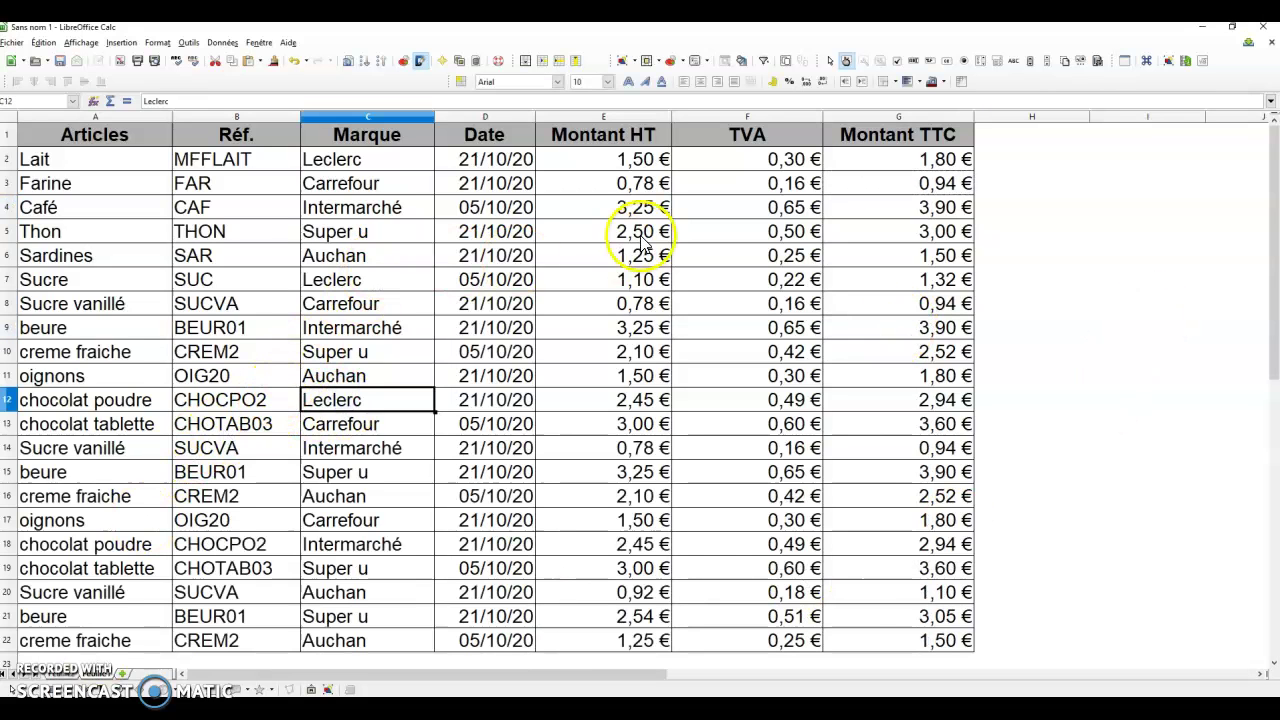
left_click(112, 143)
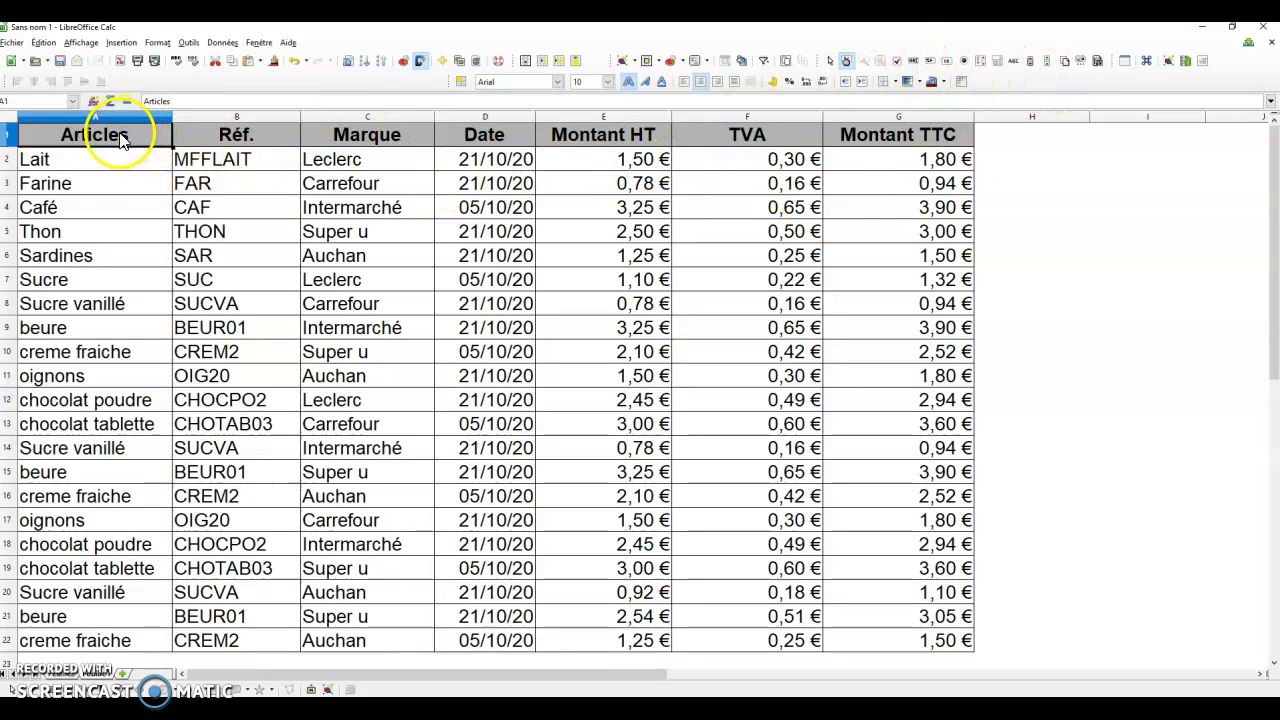
left_click_drag(91, 140, 676, 142)
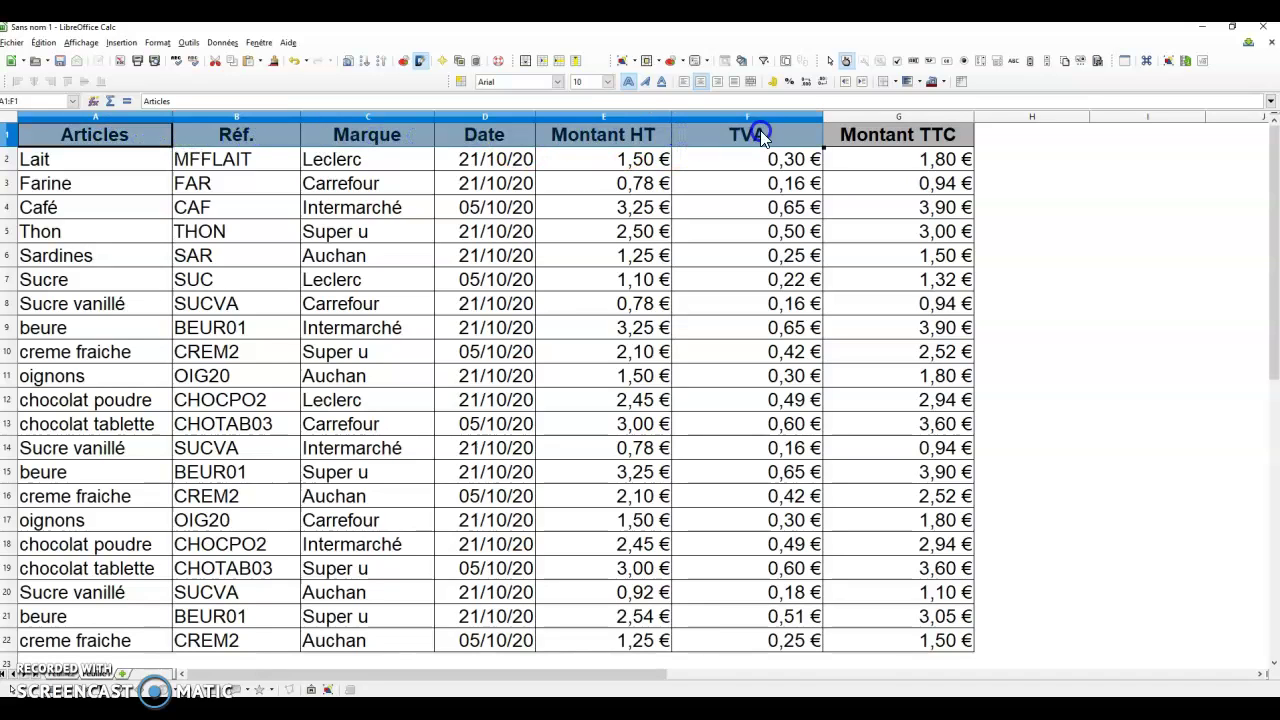
left_click_drag(760, 134, 862, 138)
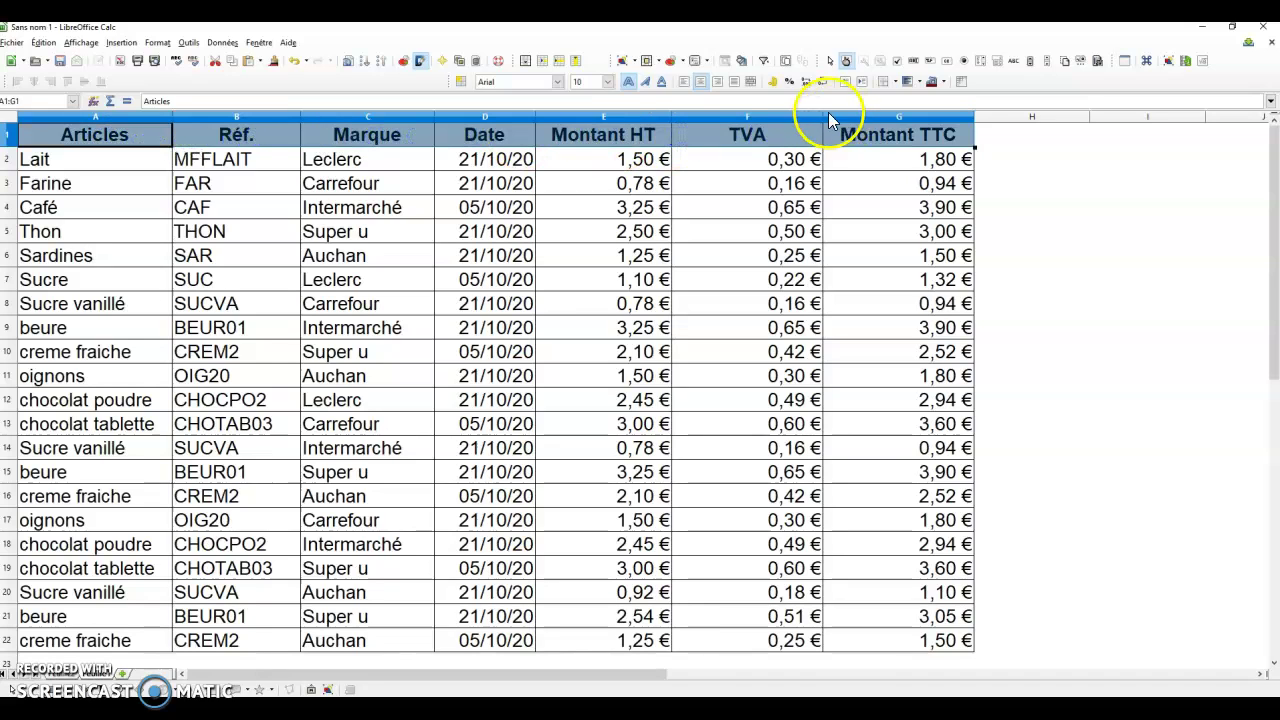
left_click(765, 62)
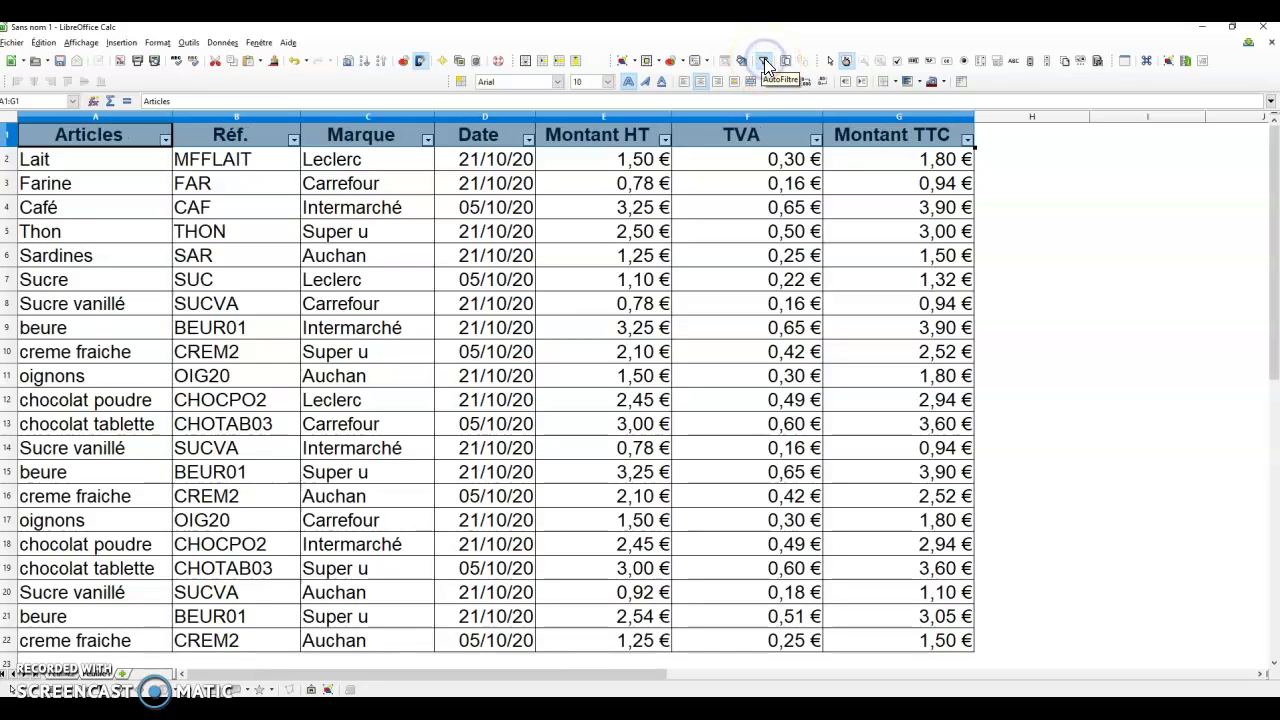
left_click(159, 44)
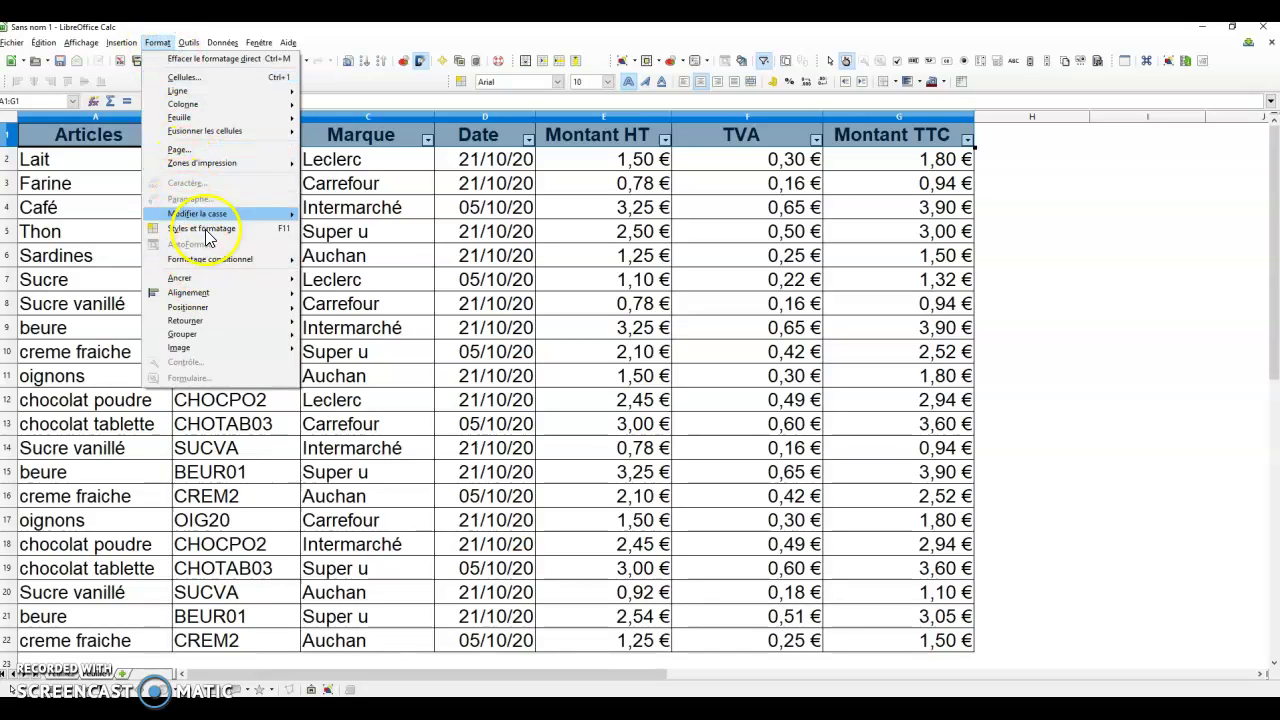
left_click(226, 46)
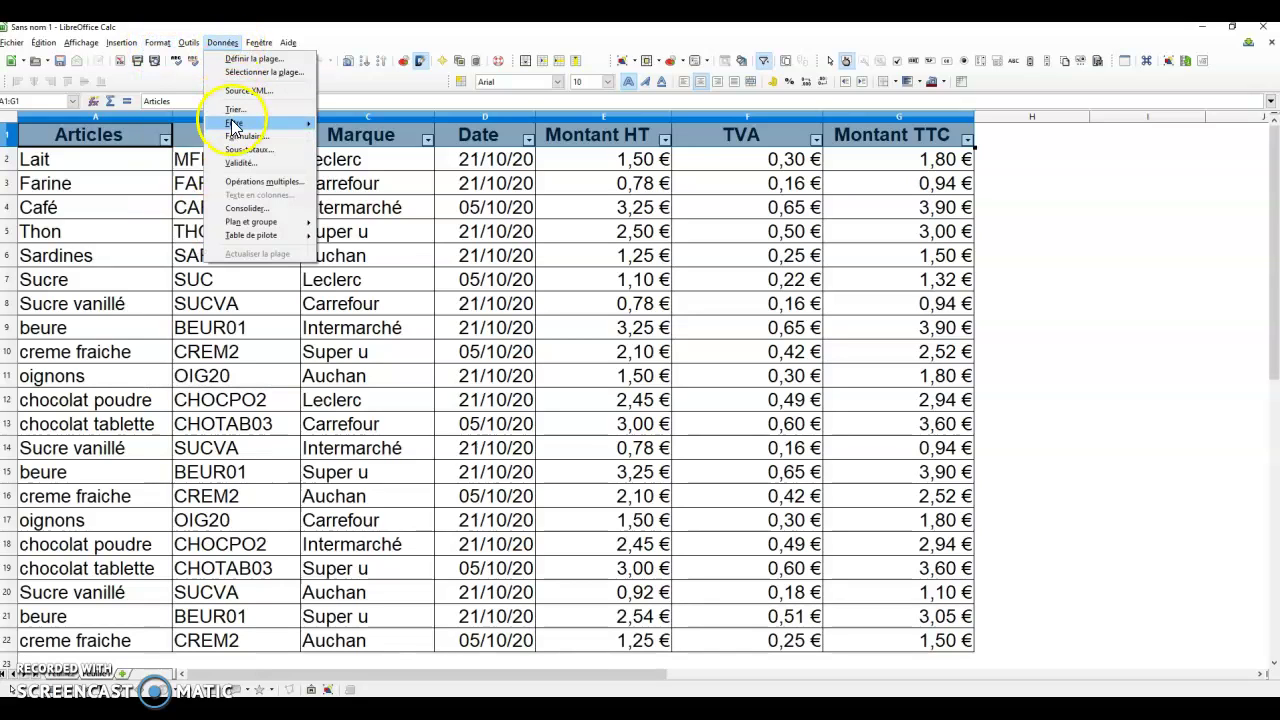
mouse_move(232, 130)
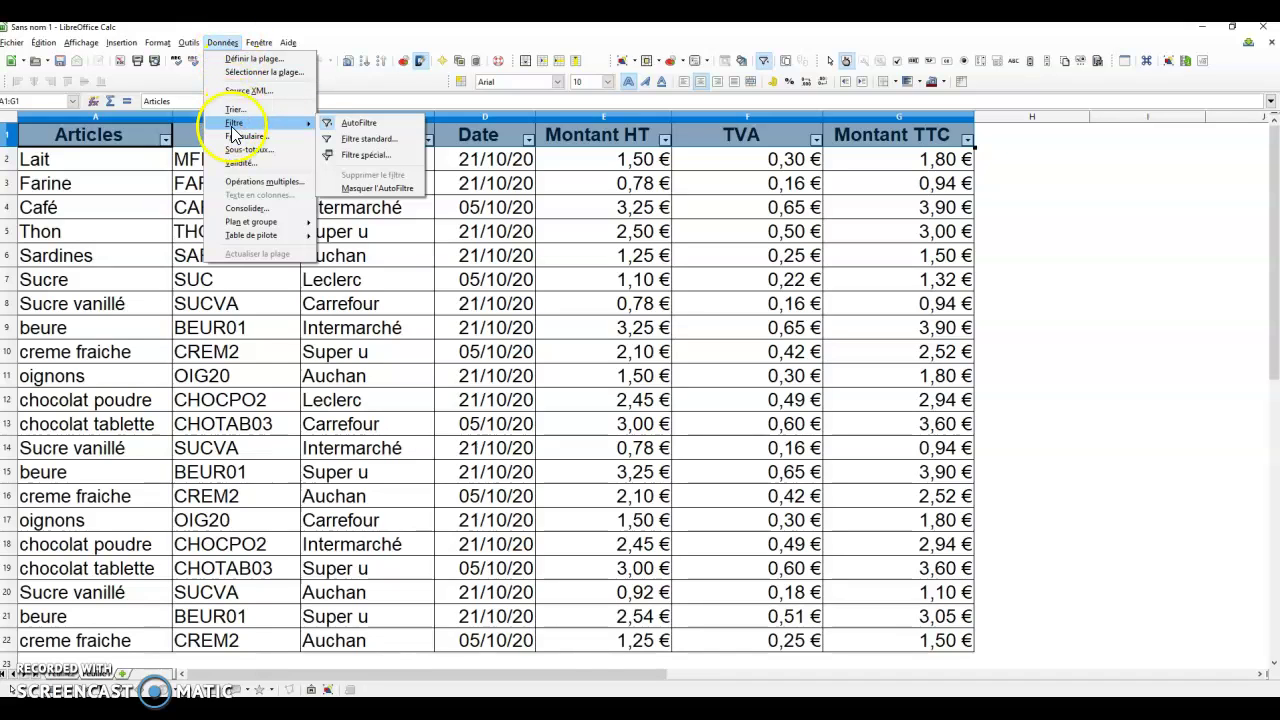
left_click(770, 48)
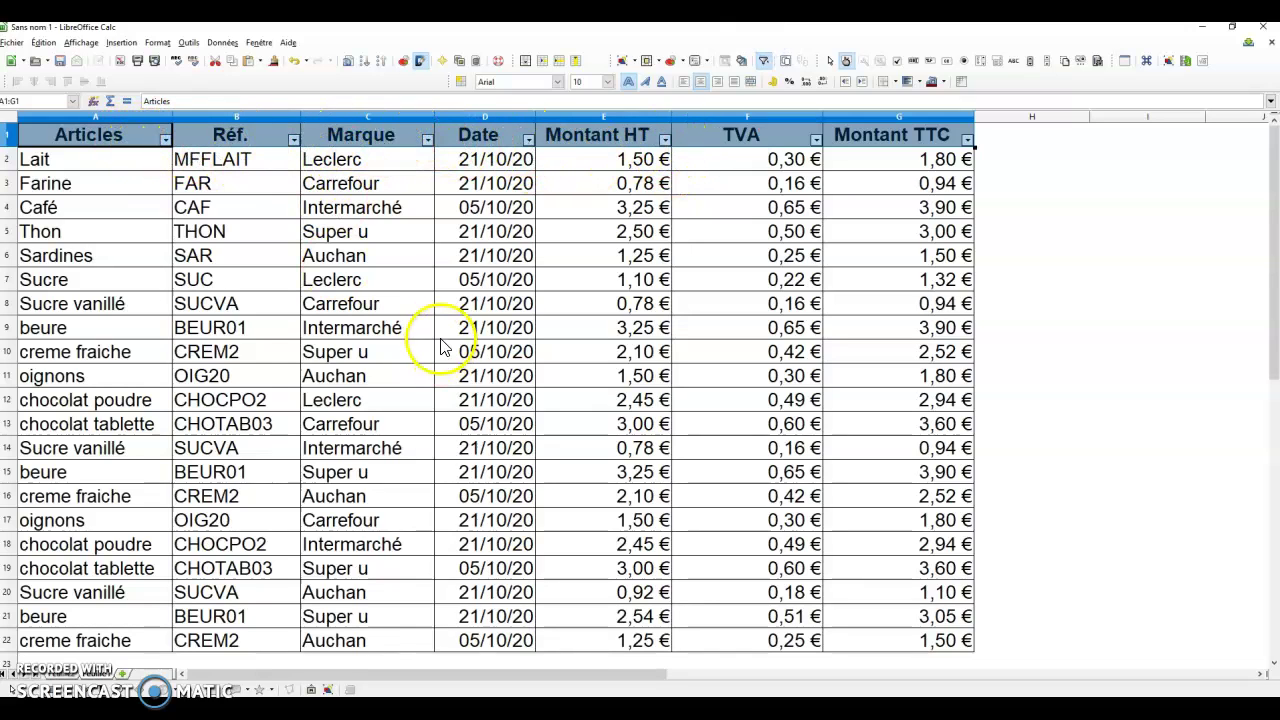
Filter the Marque column to show only the Leclerc rows.
left_click(371, 134)
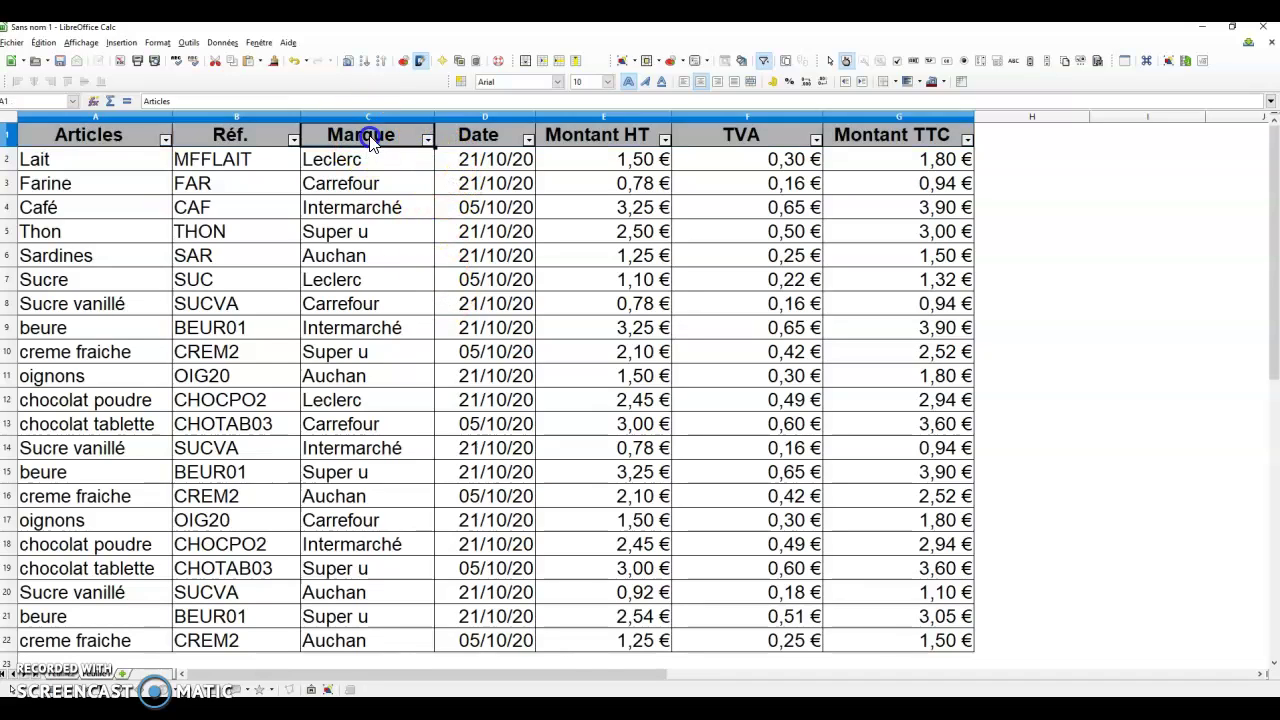
left_click(427, 141)
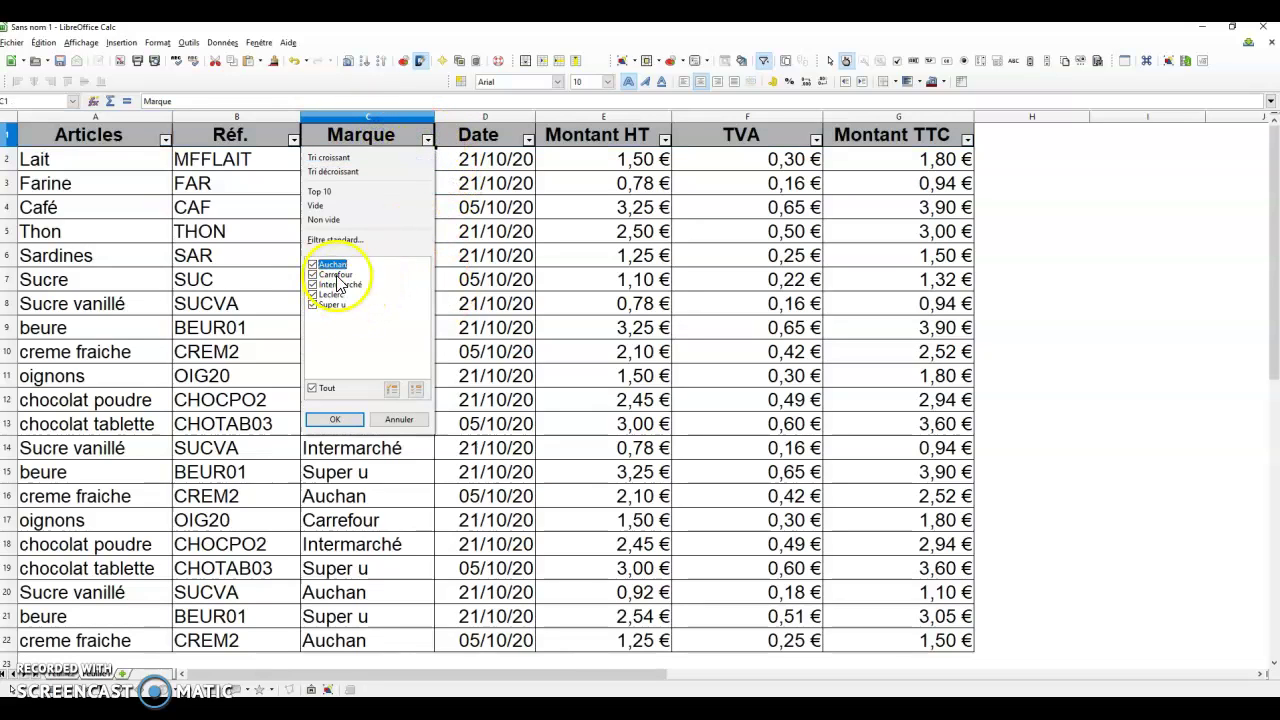
left_click(312, 388)
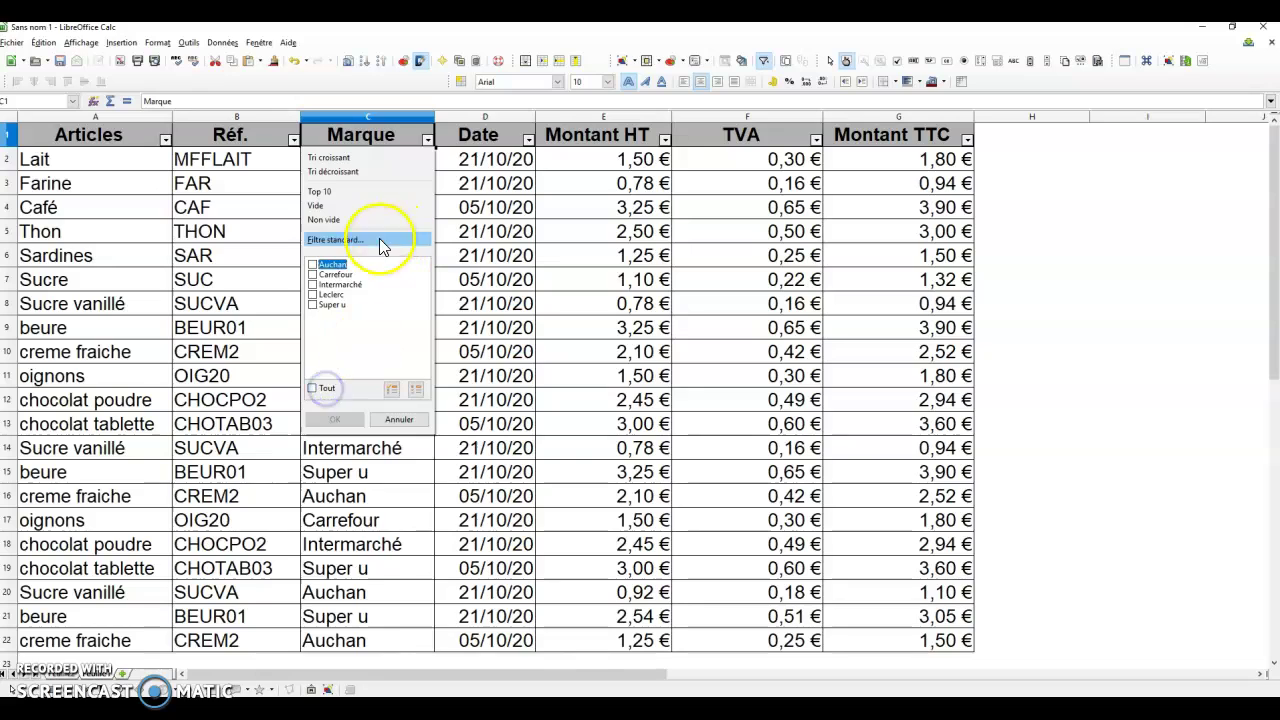
left_click(313, 295)
left_click(336, 419)
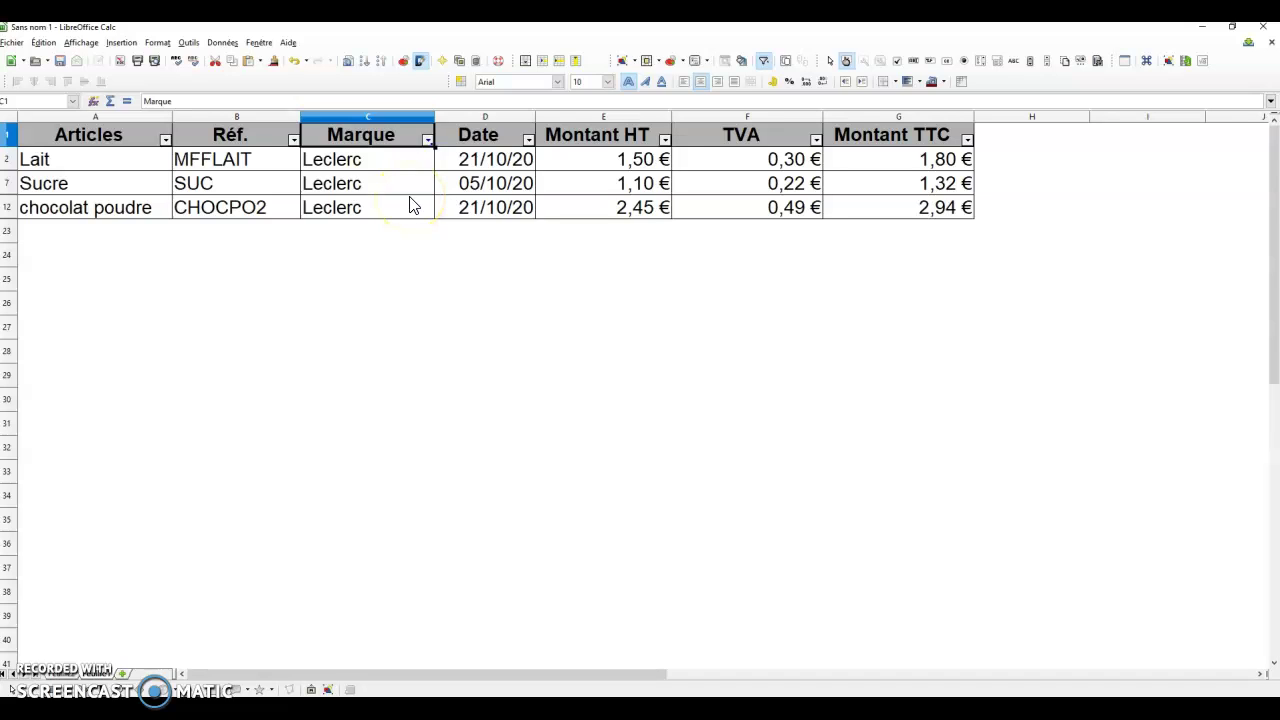
Clear the Marque filter by including all brands again.
left_click(428, 140)
left_click(324, 390)
left_click(336, 418)
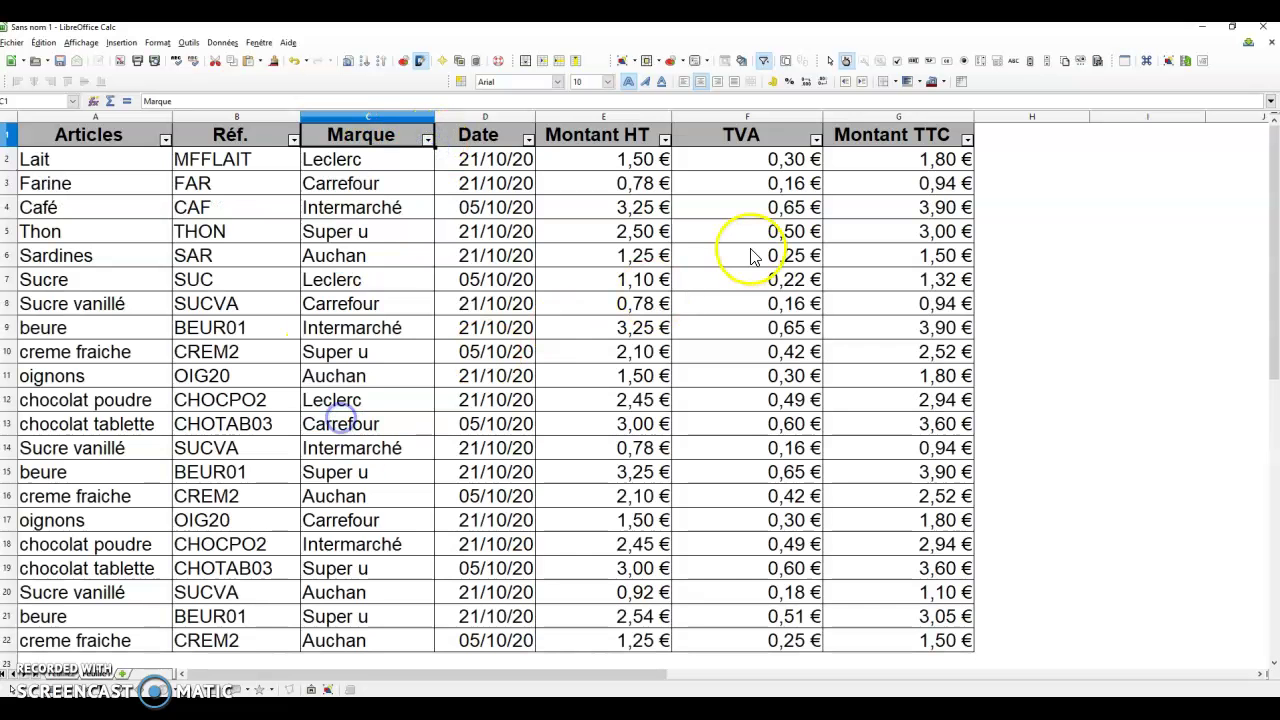
left_click(630, 308)
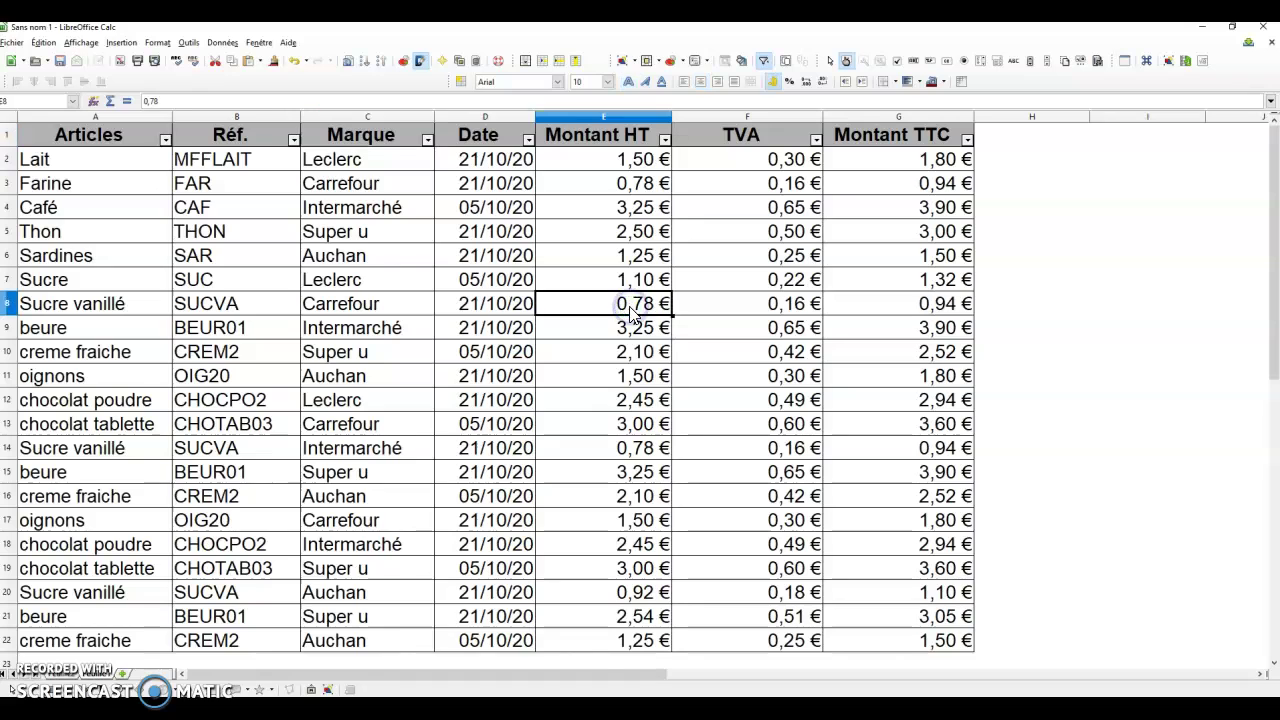
left_click(365, 231)
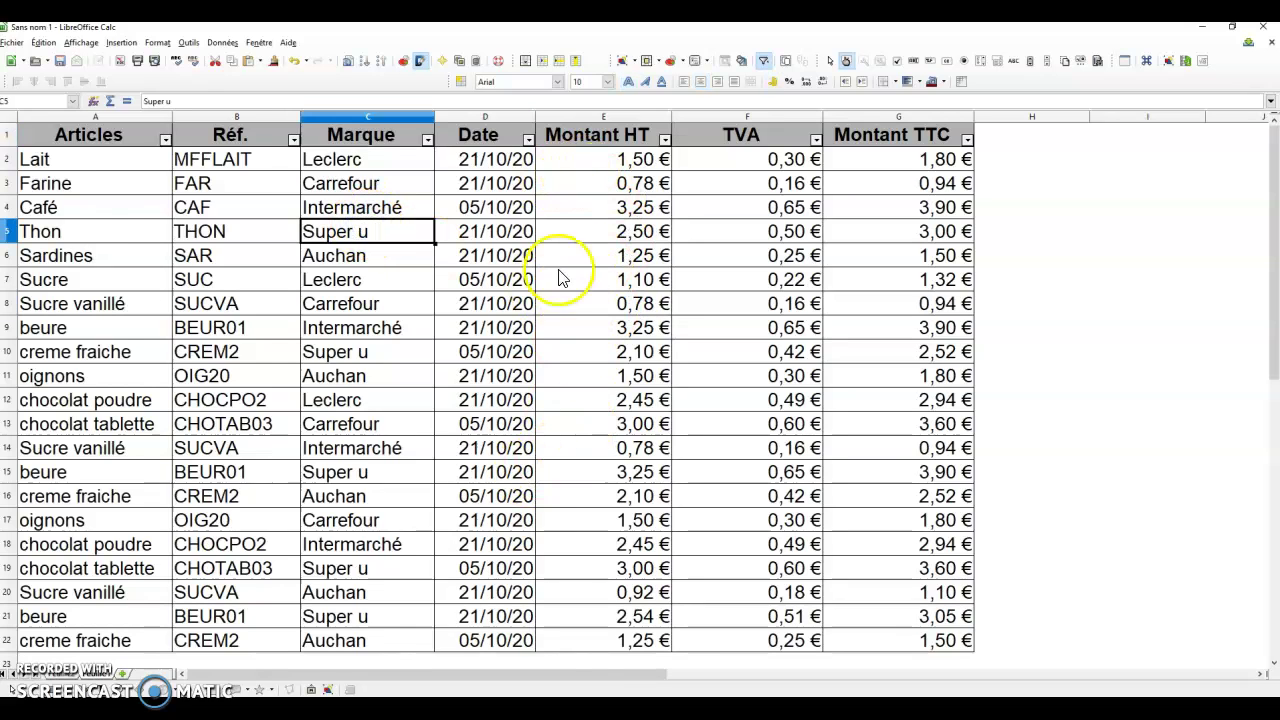
left_click(265, 140)
left_click(400, 135)
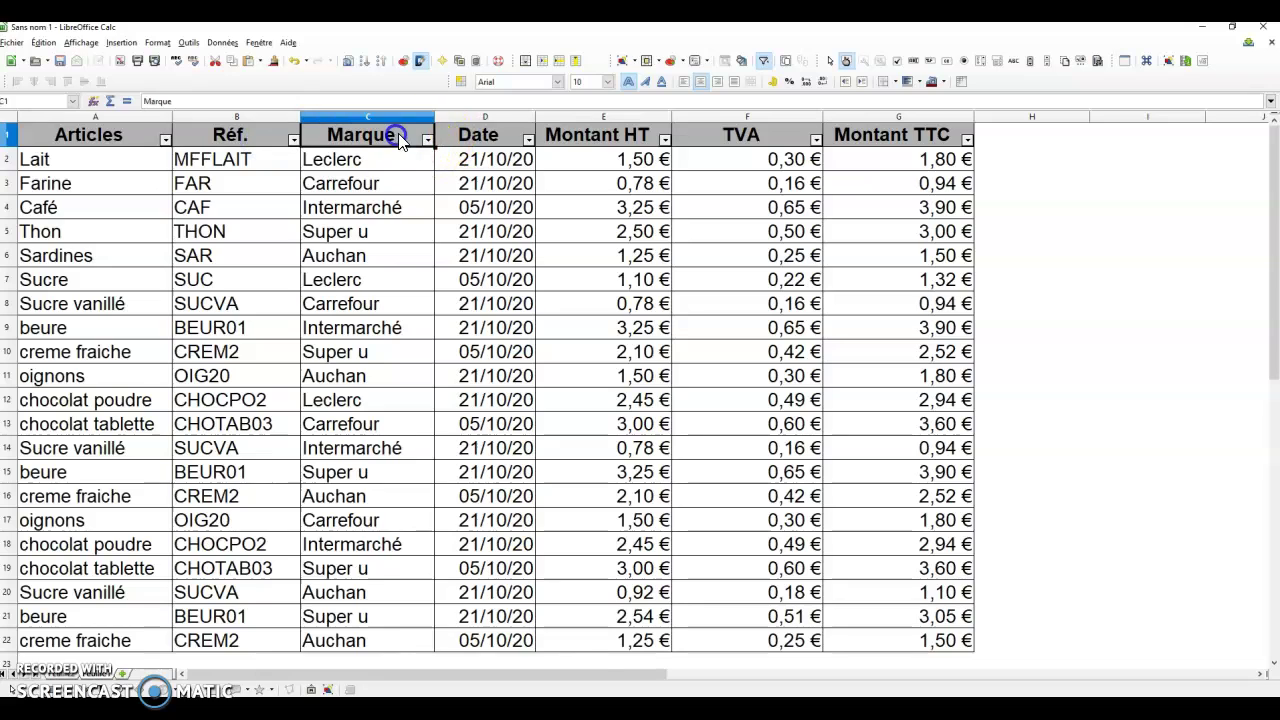
left_click(480, 137)
left_click(615, 140)
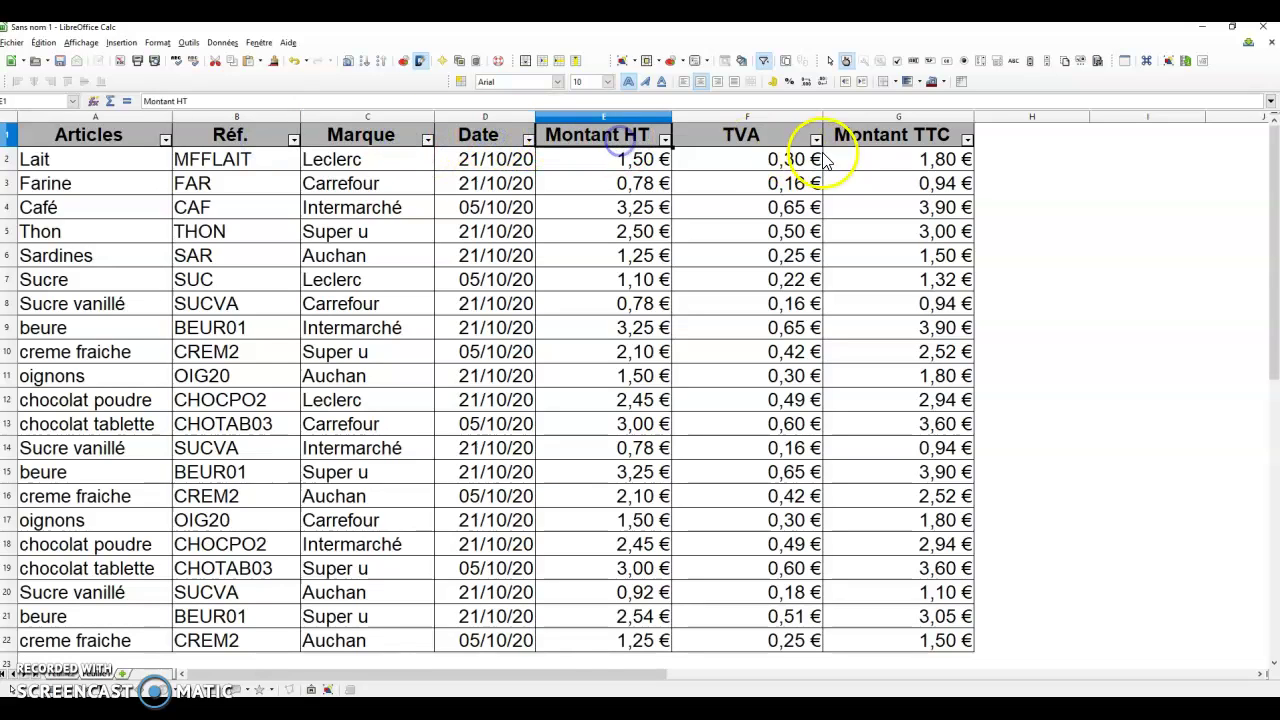
left_click(750, 137)
Filter the Articles column to show only the beure rows.
left_click(165, 140)
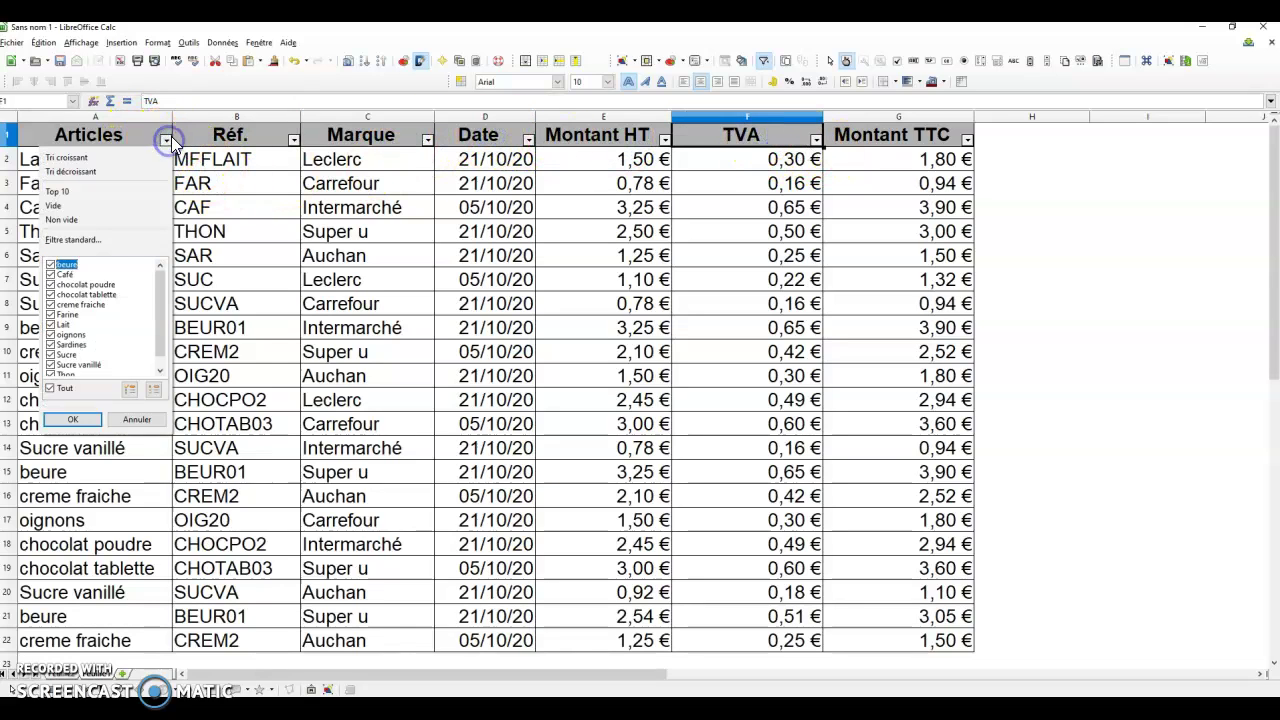
left_click(50, 388)
left_click(51, 265)
left_click(72, 419)
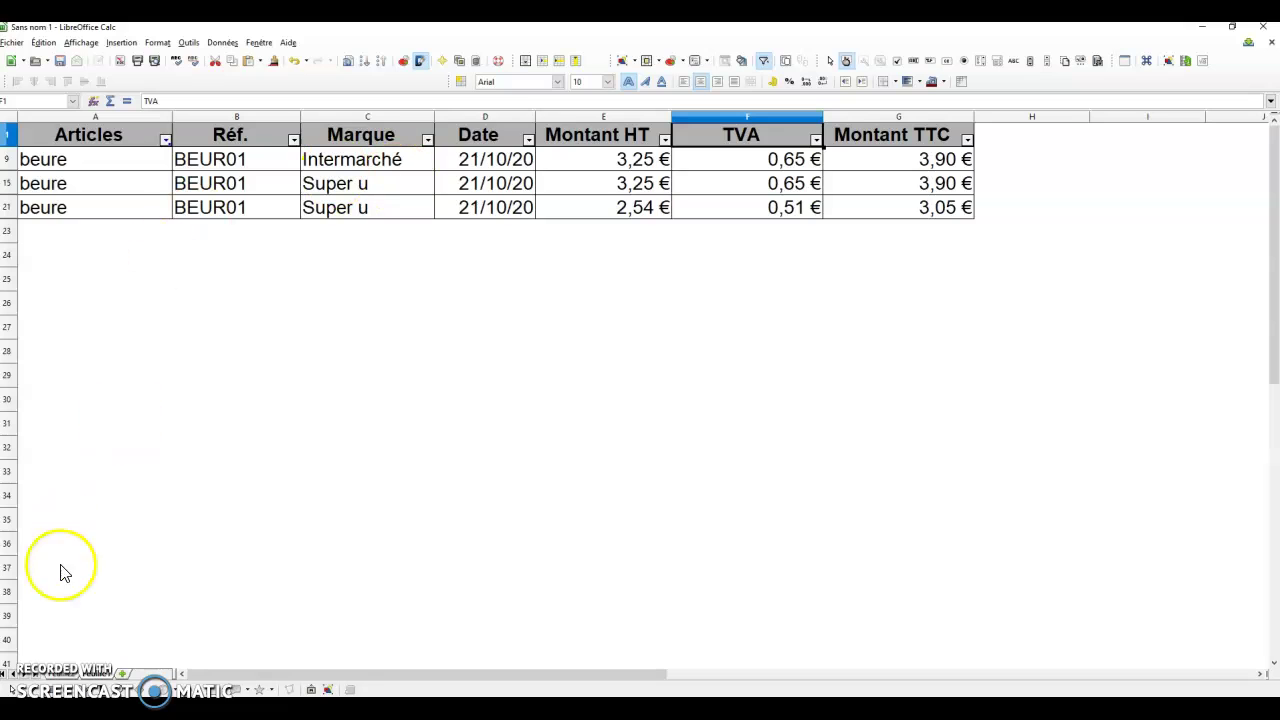
Clear the Articles filter by including all articles again.
left_click(166, 141)
left_click(64, 388)
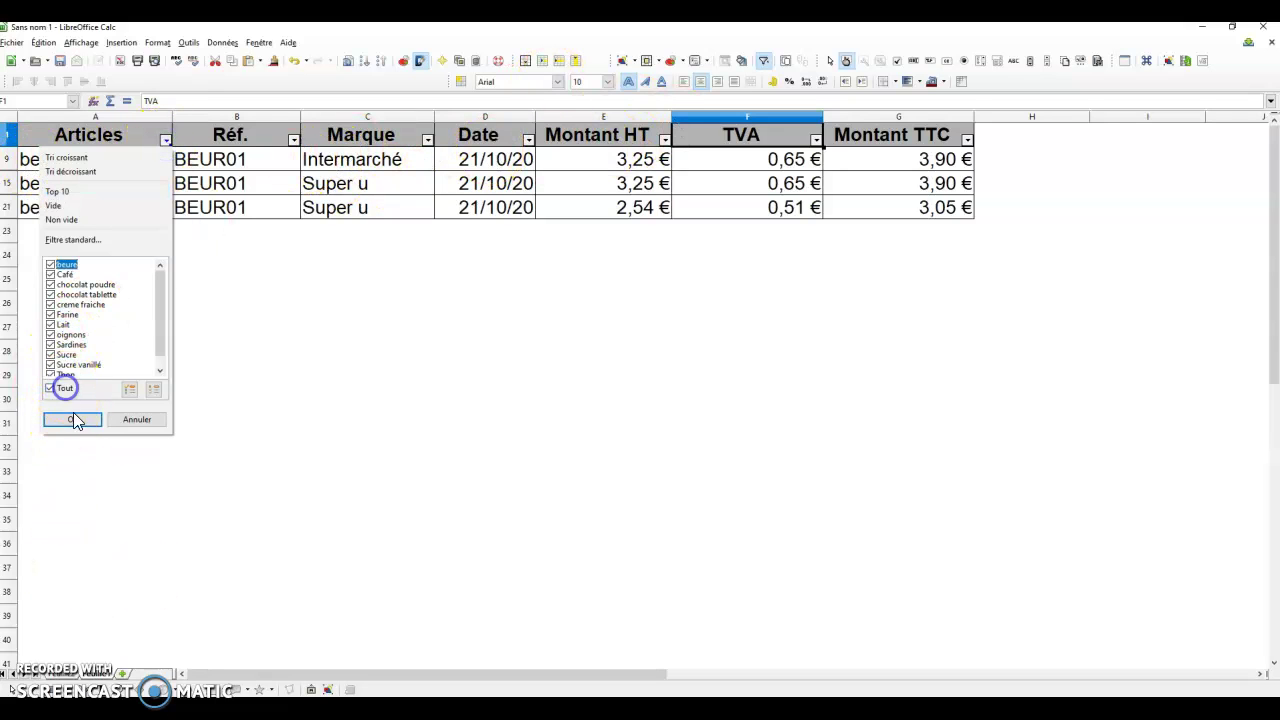
left_click(73, 420)
key("ctrl+z")
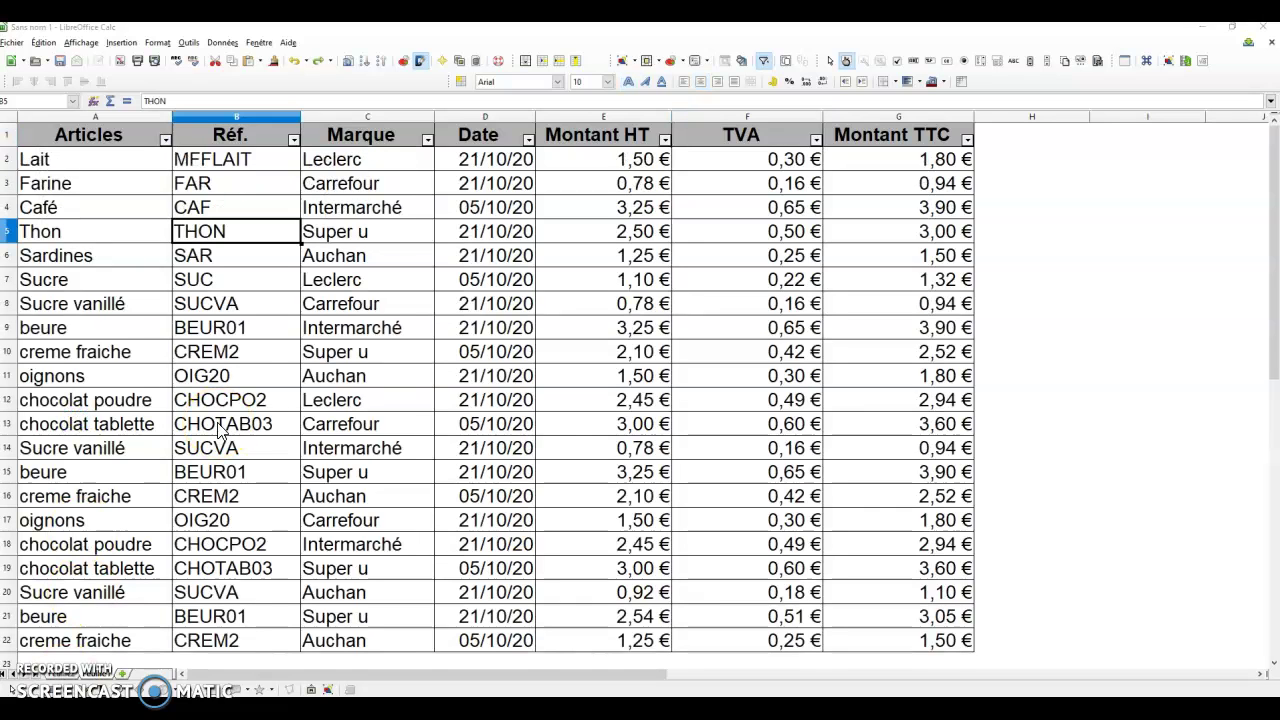
left_click(383, 280)
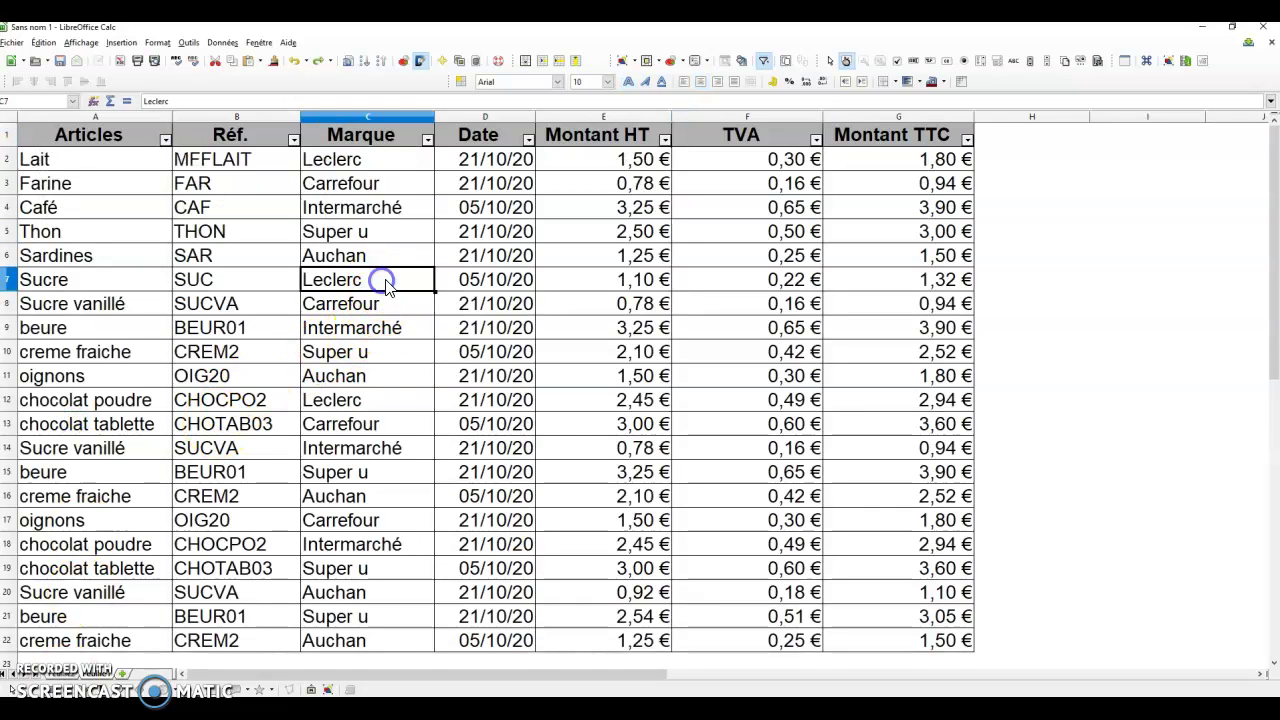
Try sorting the table by Articles in ascending order through the Sort dialog, and undo the sort.
left_click(84, 163)
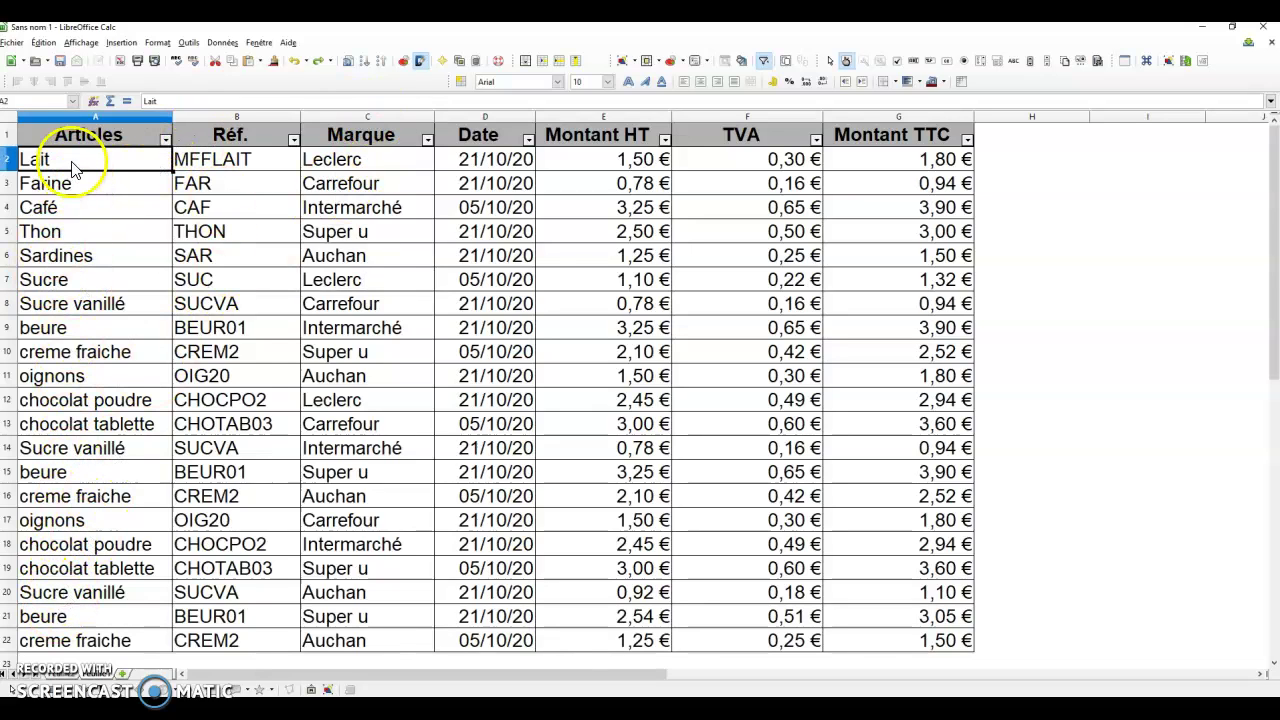
left_click(119, 191)
left_click(108, 166)
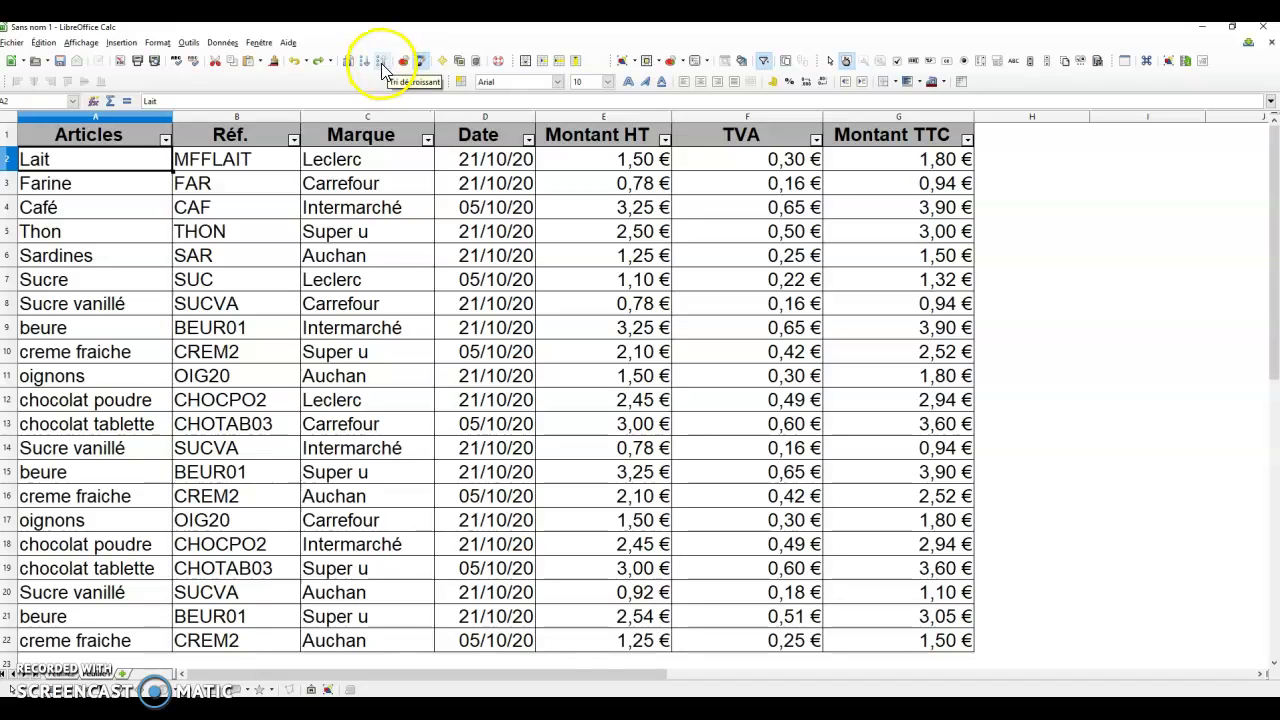
left_click(221, 44)
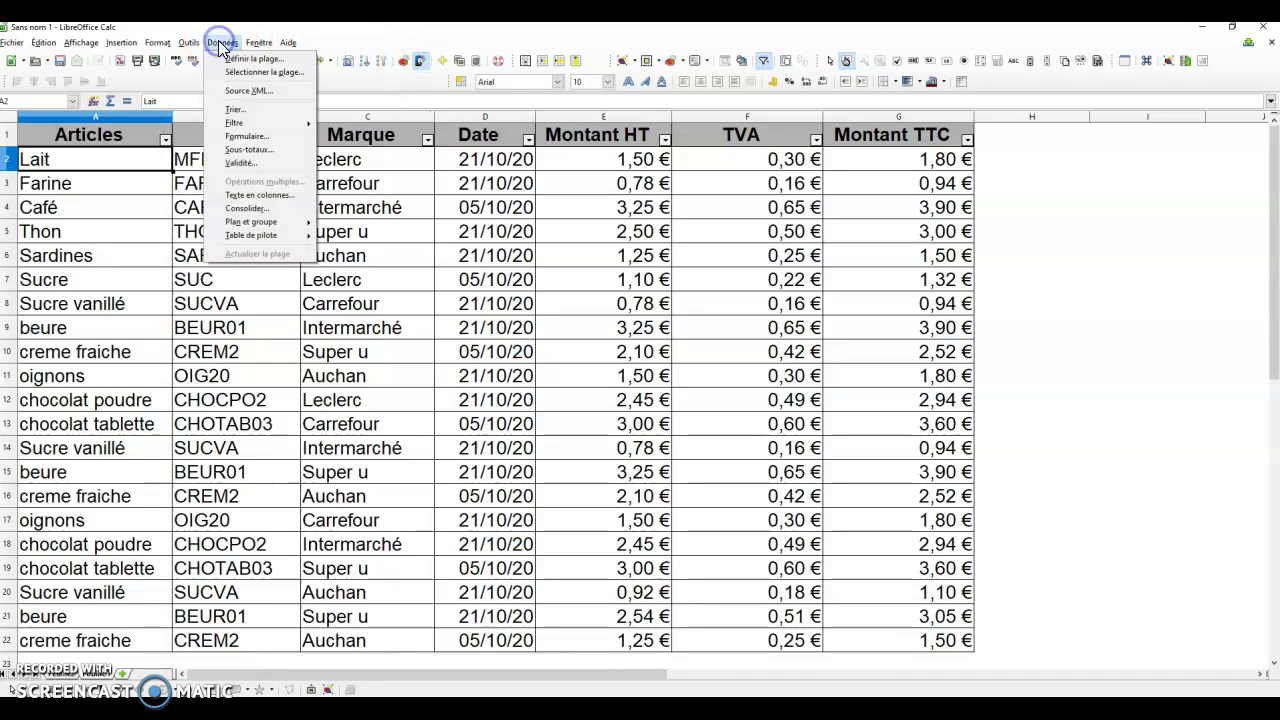
left_click(240, 123)
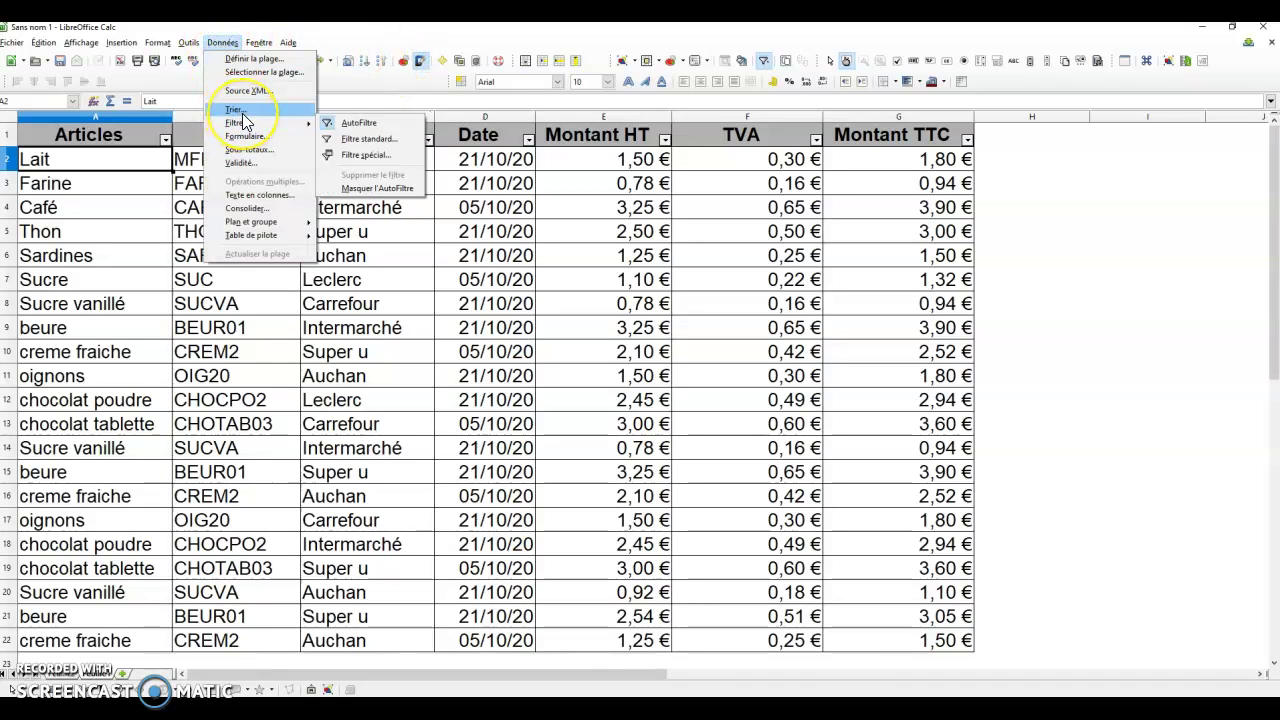
left_click(237, 109)
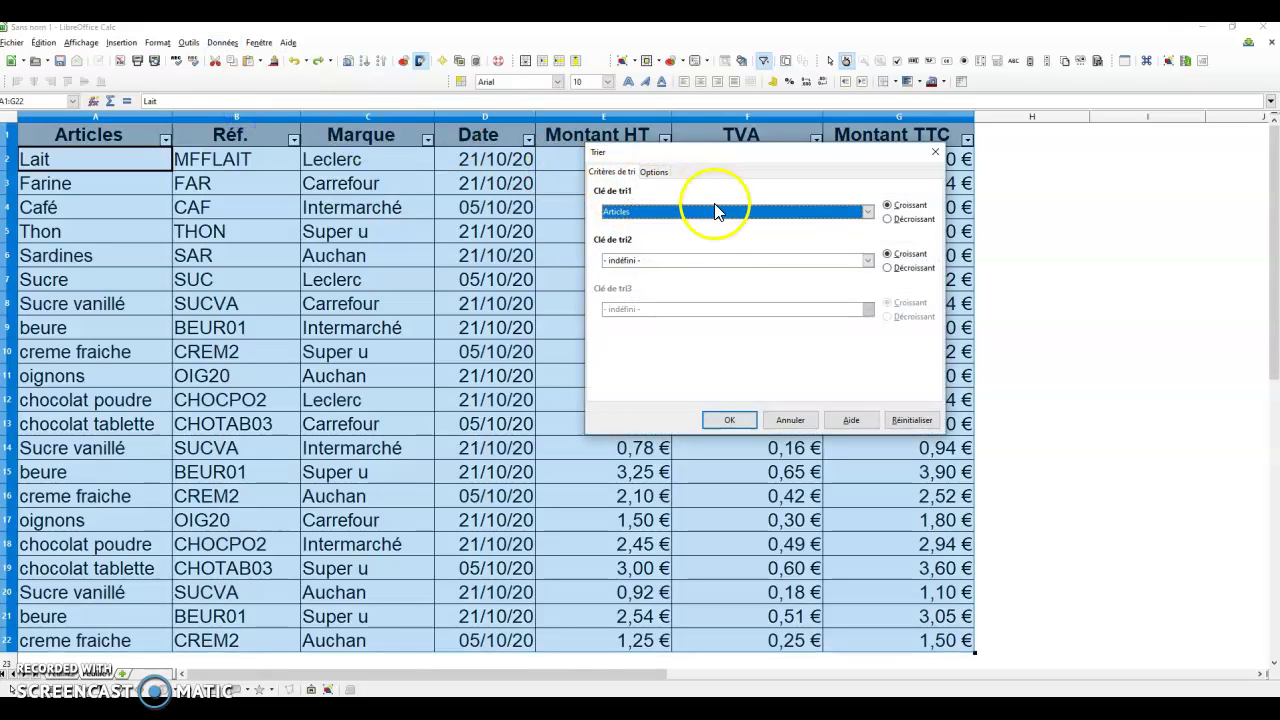
left_click(731, 420)
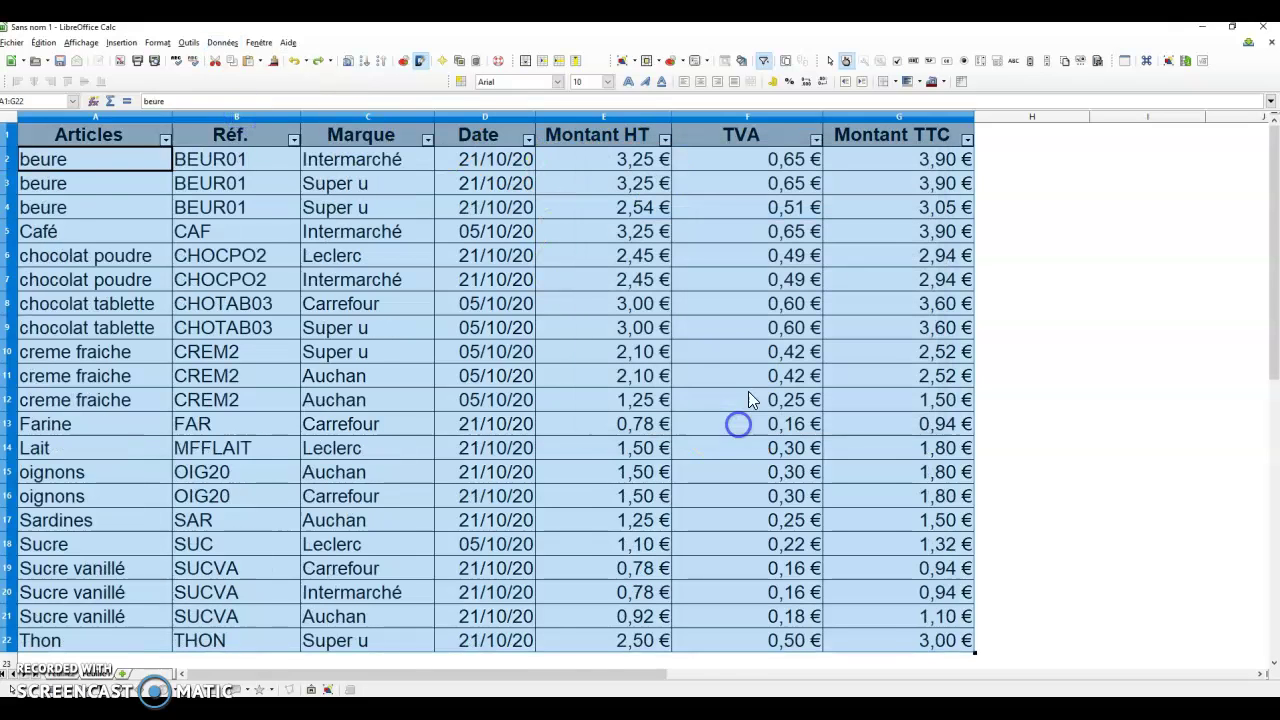
left_click(116, 160)
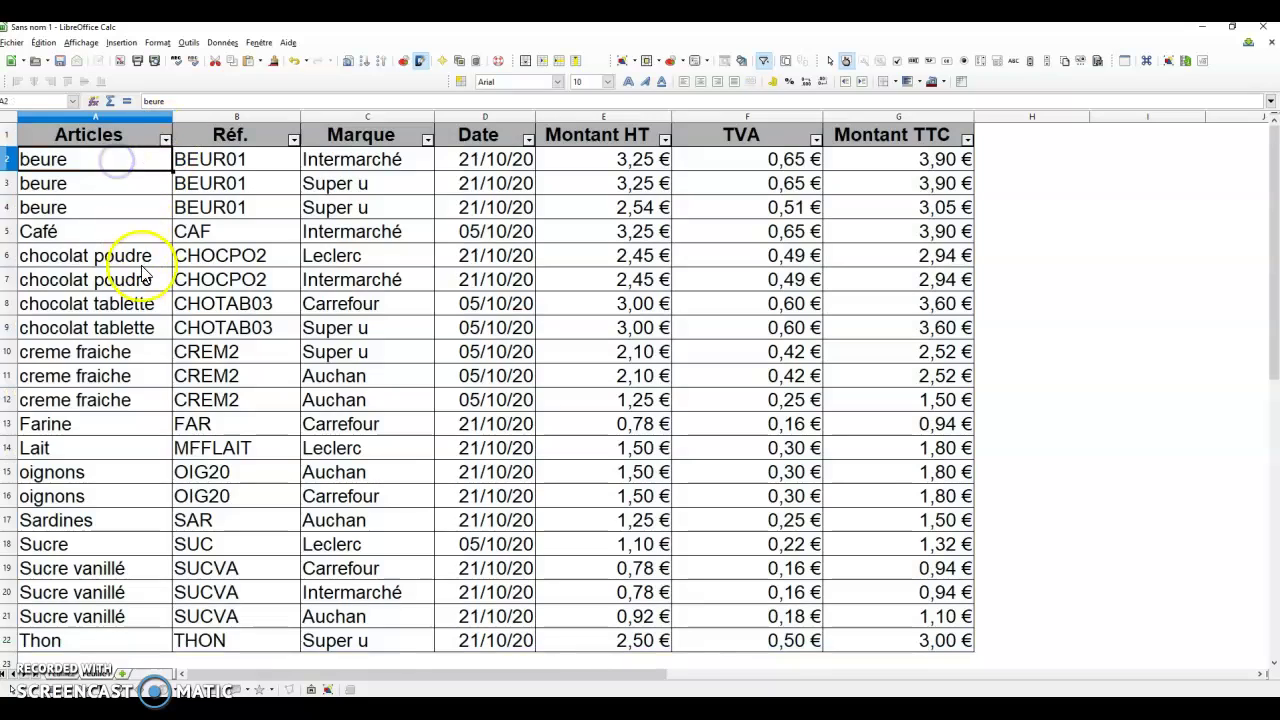
key("ctrl+z")
Sort the table rows in ascending order by the Articles column with the quick ascending sort.
left_click(80, 160)
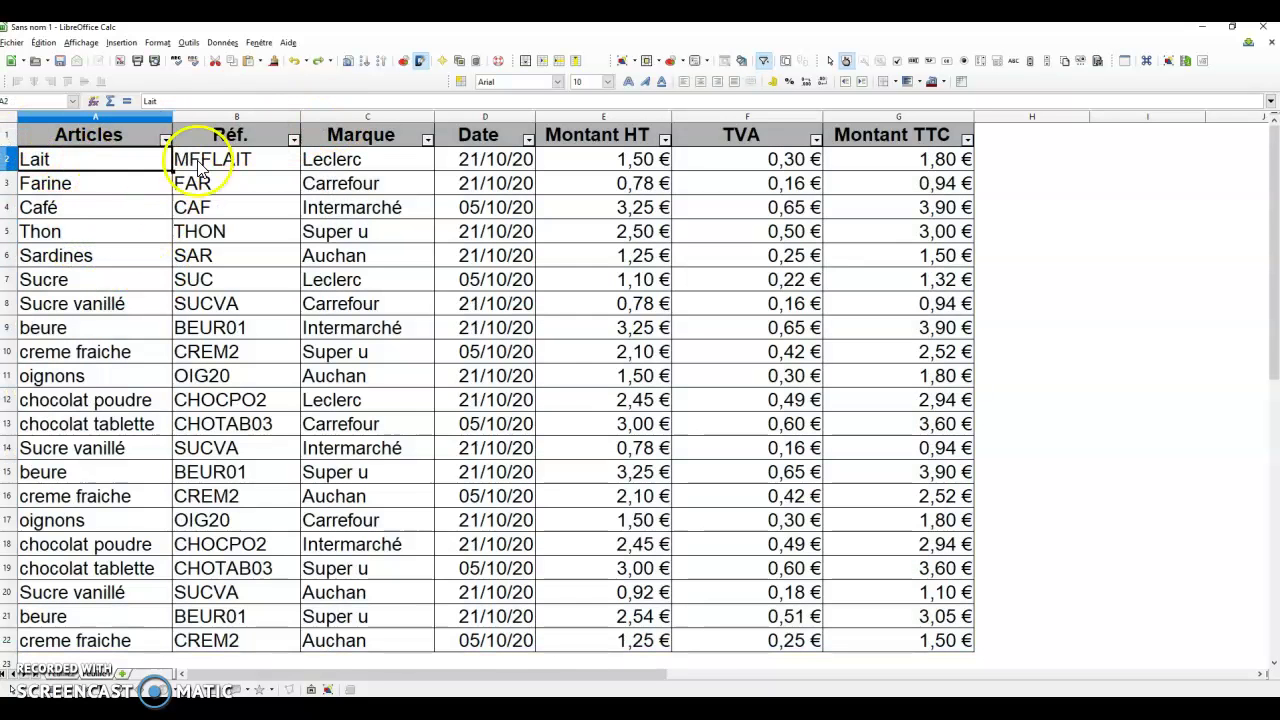
left_click(365, 61)
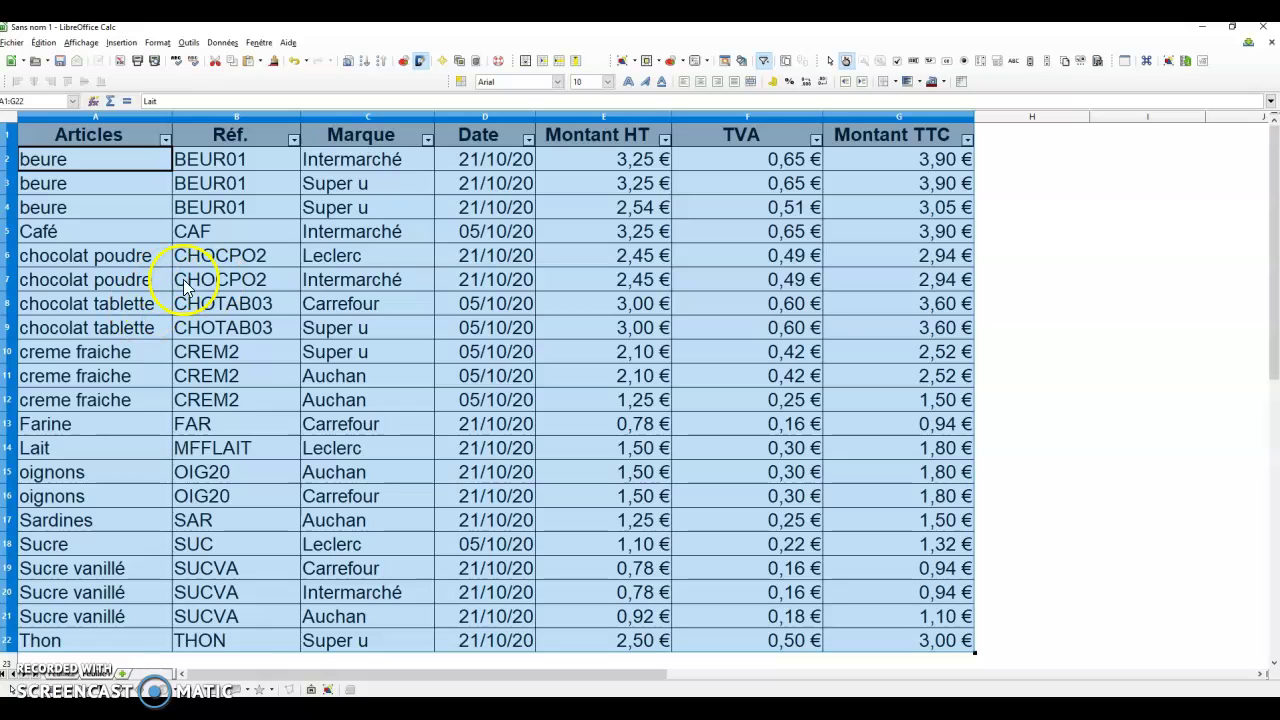
left_click(902, 239)
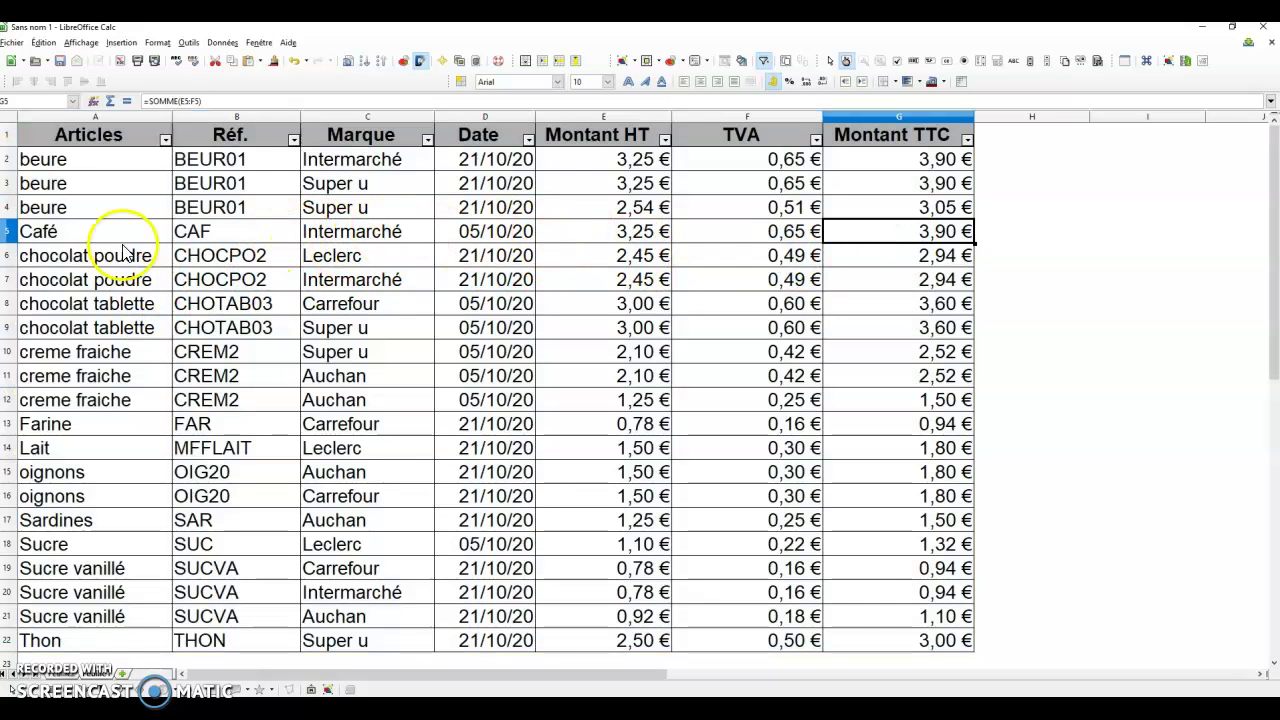
Correct the spelling of the article in cell A2 to beurre.
left_click(30, 160)
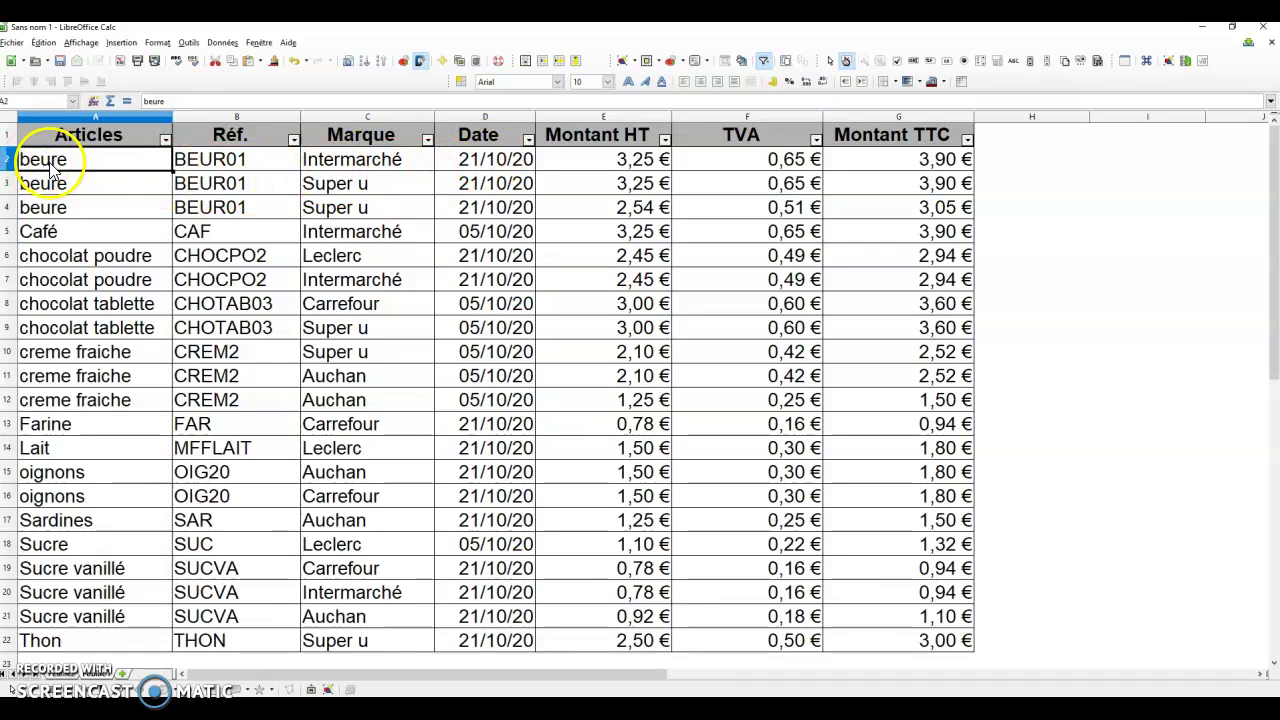
left_click(161, 101)
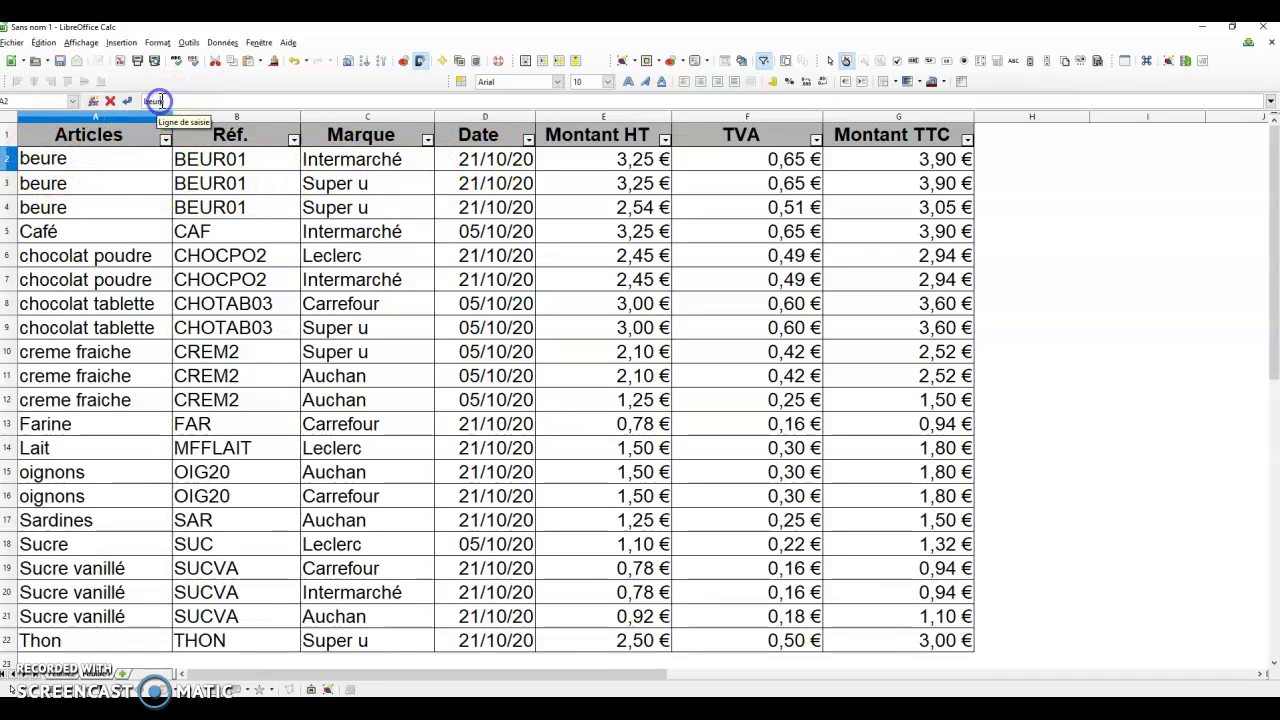
type("r")
left_click(261, 274)
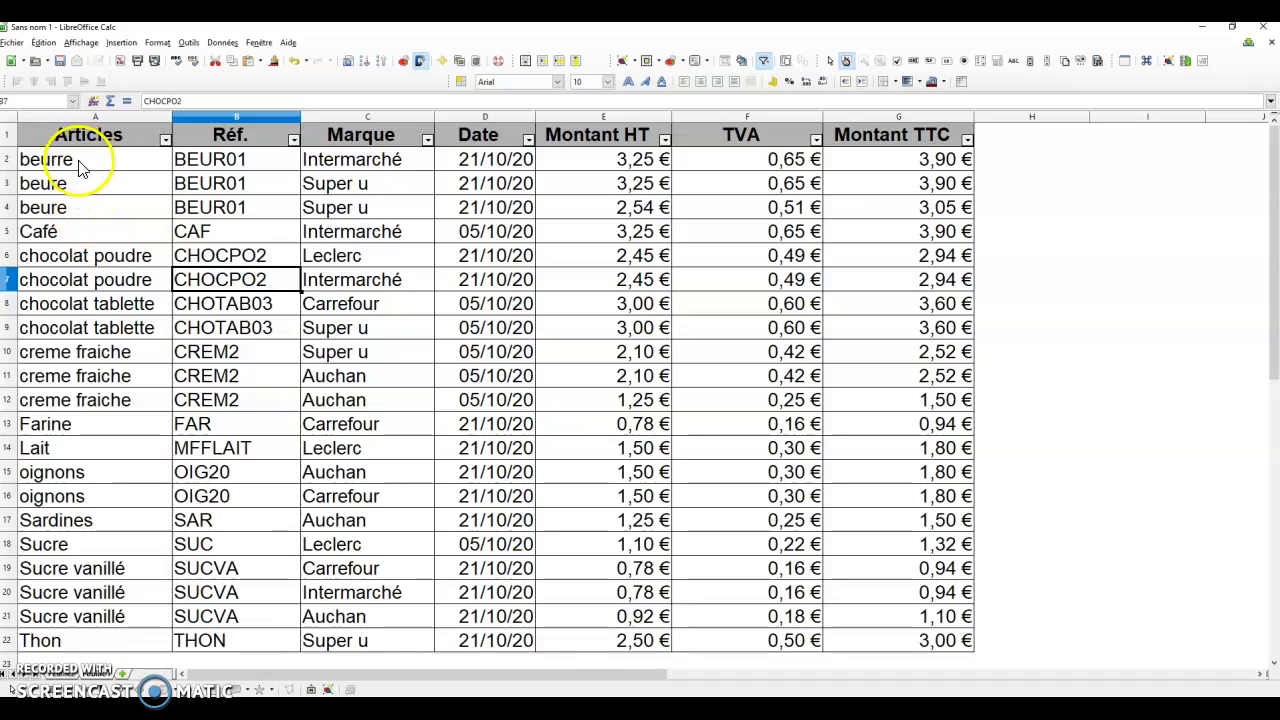
Copy the corrected article name beurre from A2 into cells A3 and A4.
left_click(98, 165)
left_click(104, 183)
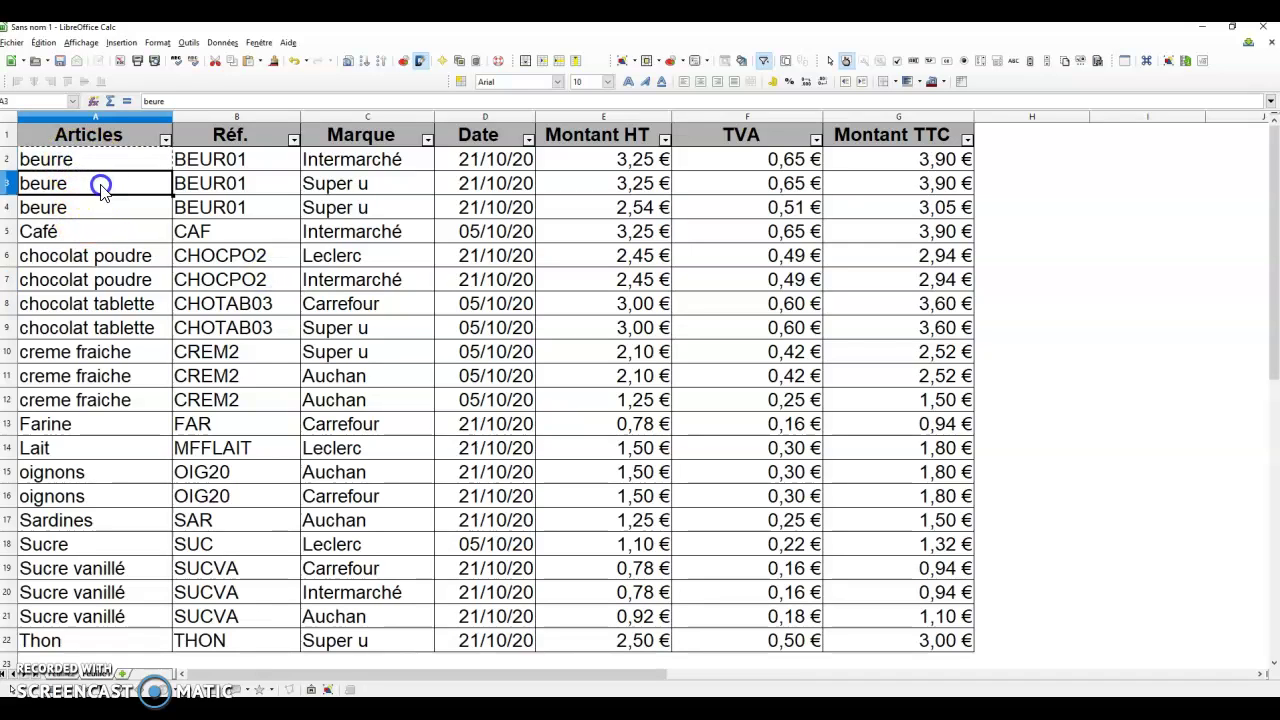
left_click_drag(102, 188, 99, 212)
type("beurre beurre")
left_click(574, 403)
key("Up")
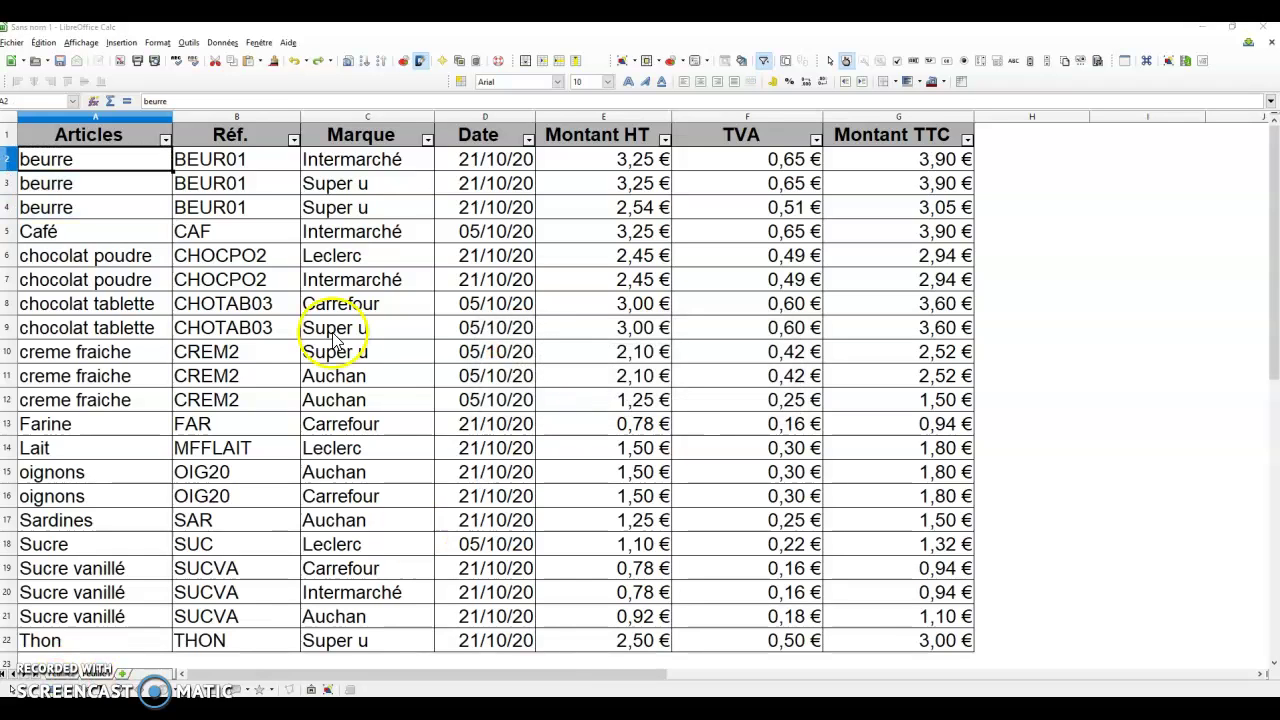
Sort the table by Articles as the first key and Marque as the second key, both ascending.
left_click(221, 43)
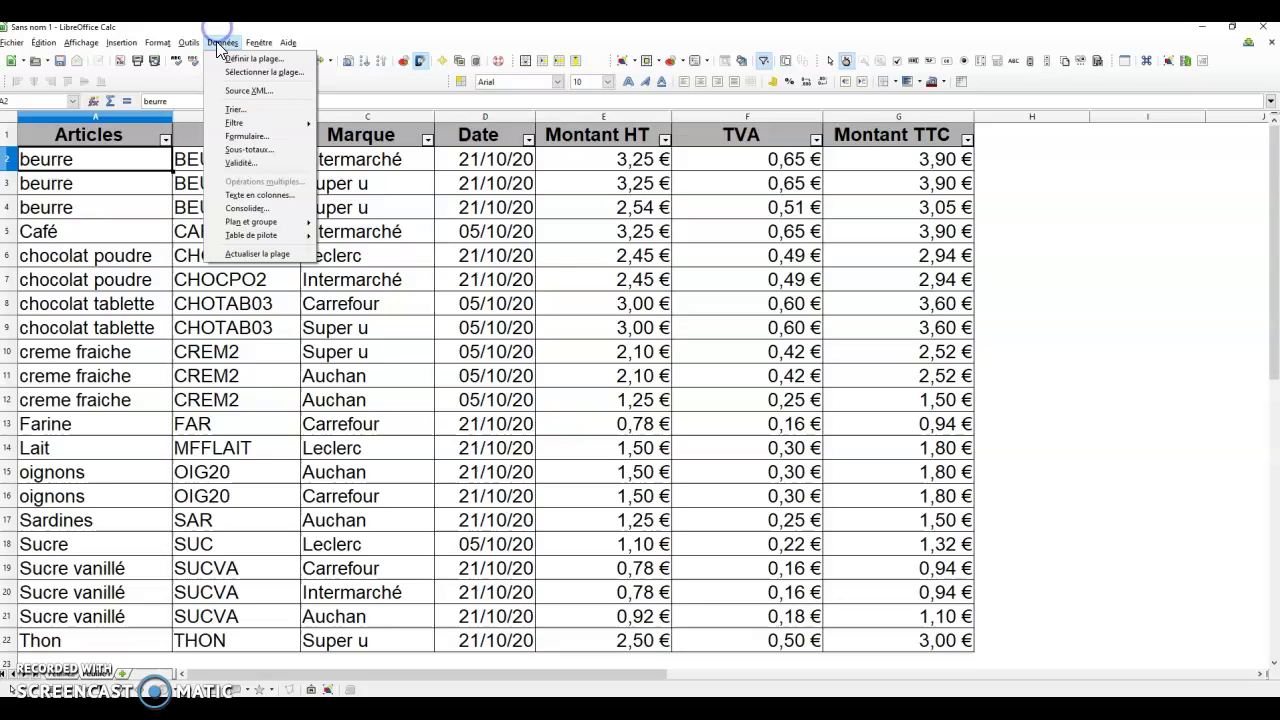
left_click(239, 112)
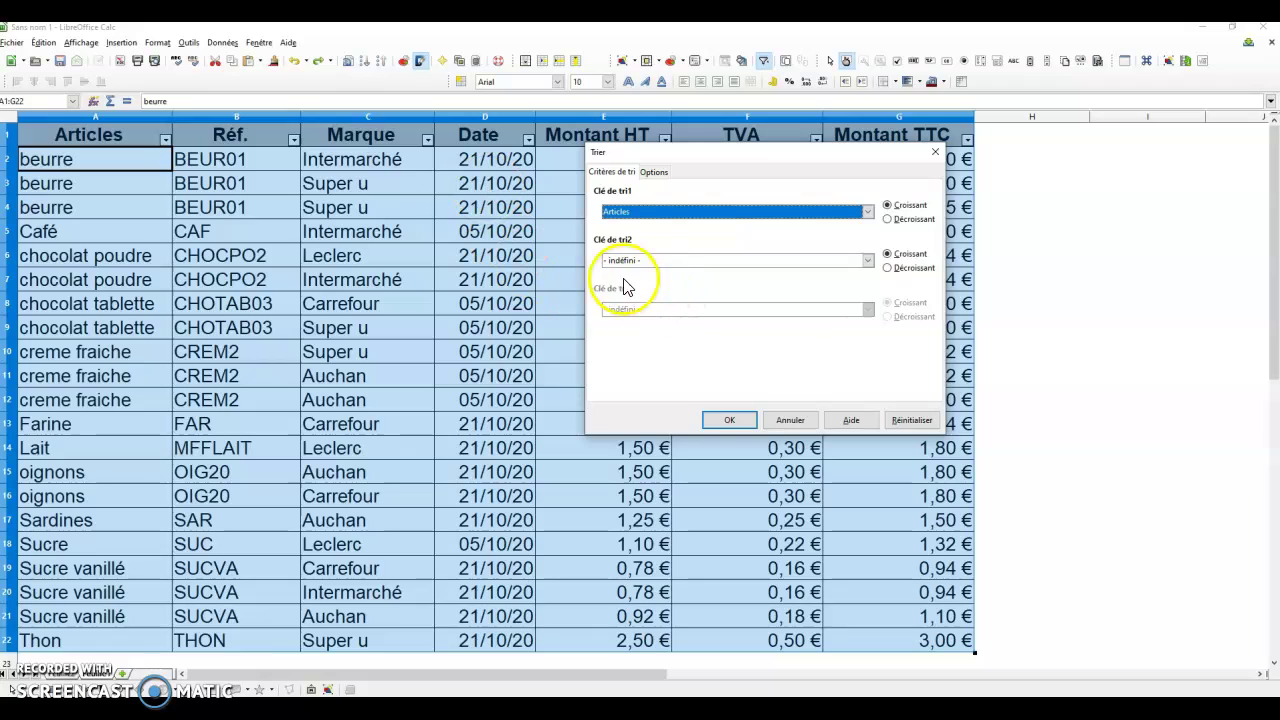
left_click(652, 266)
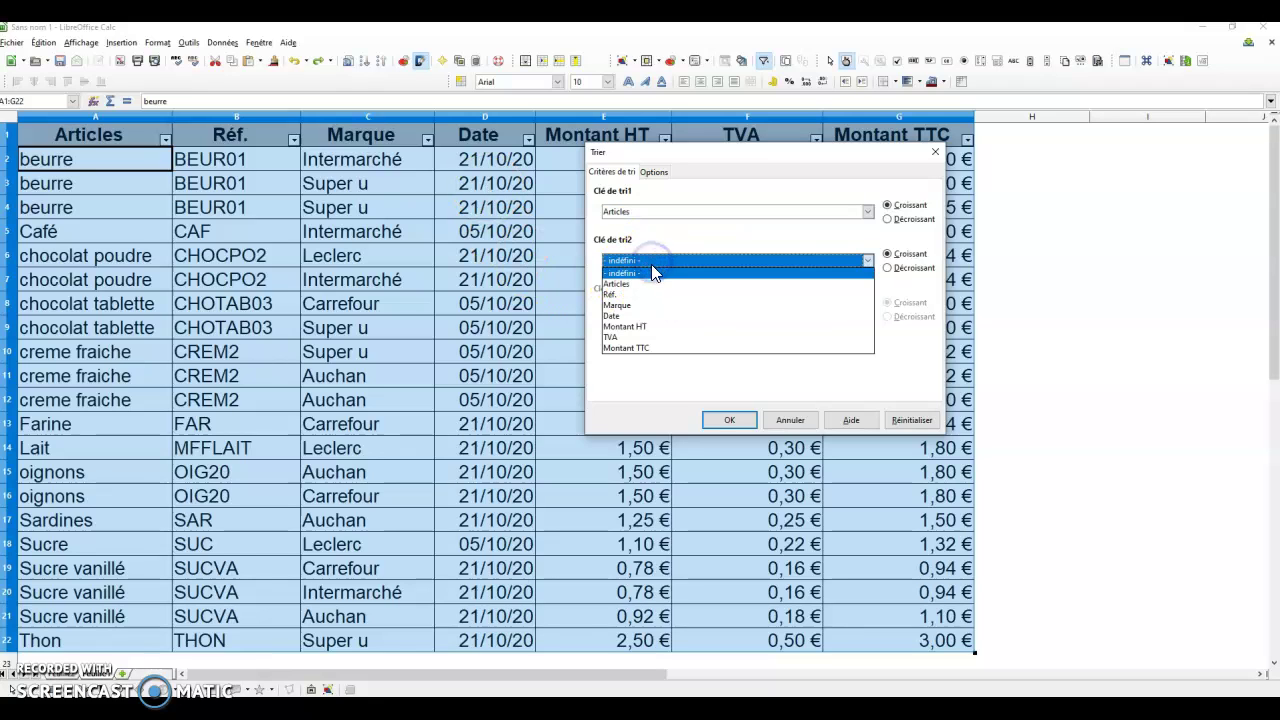
left_click(640, 305)
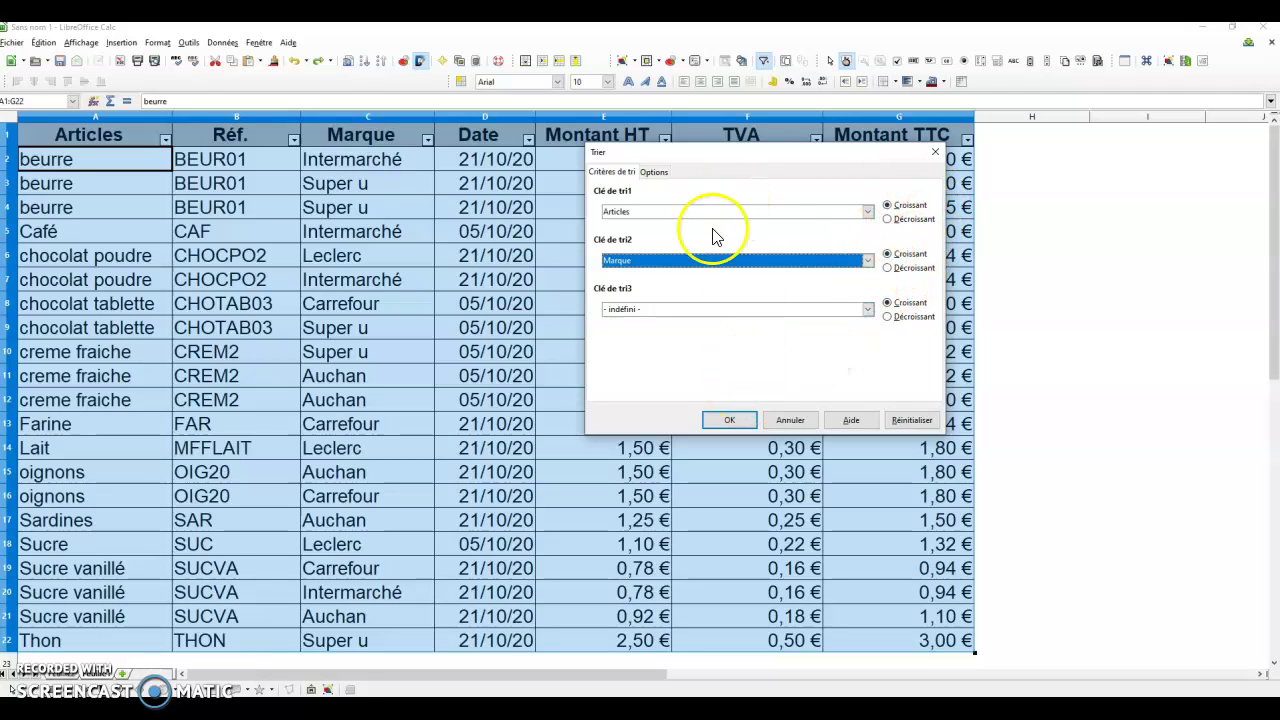
left_click(669, 309)
left_click(669, 308)
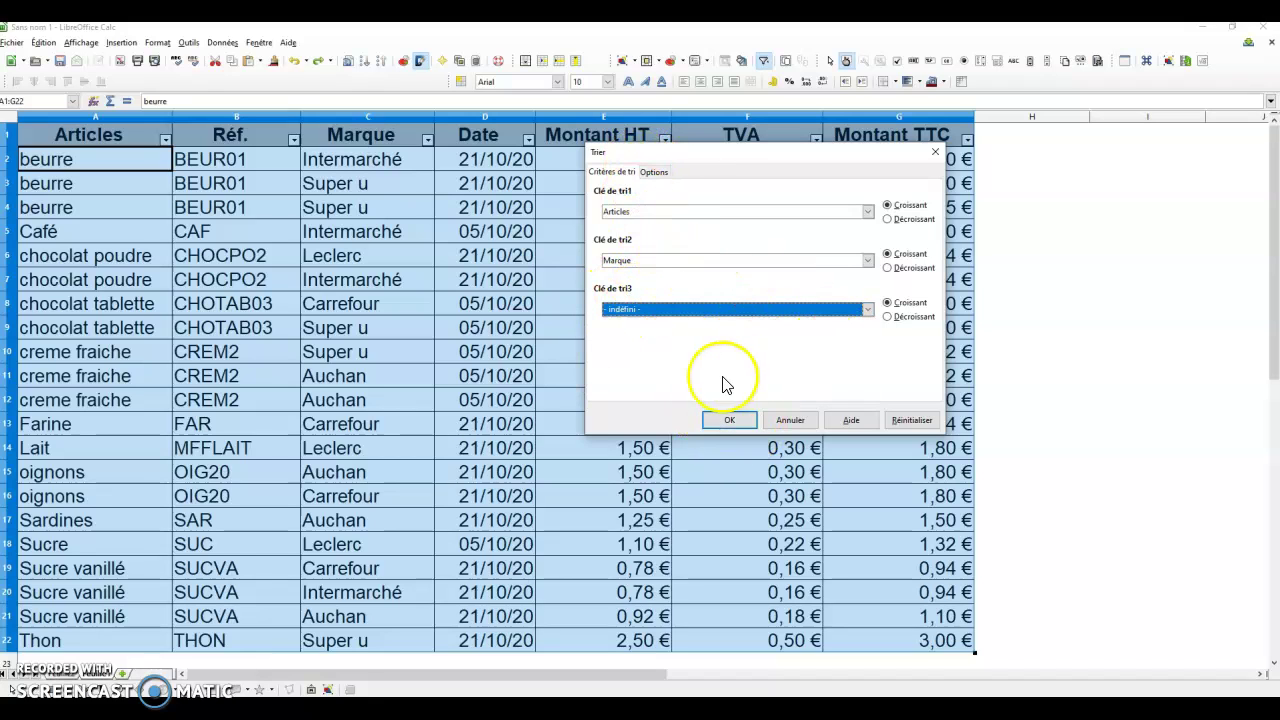
left_click(722, 420)
left_click(388, 168)
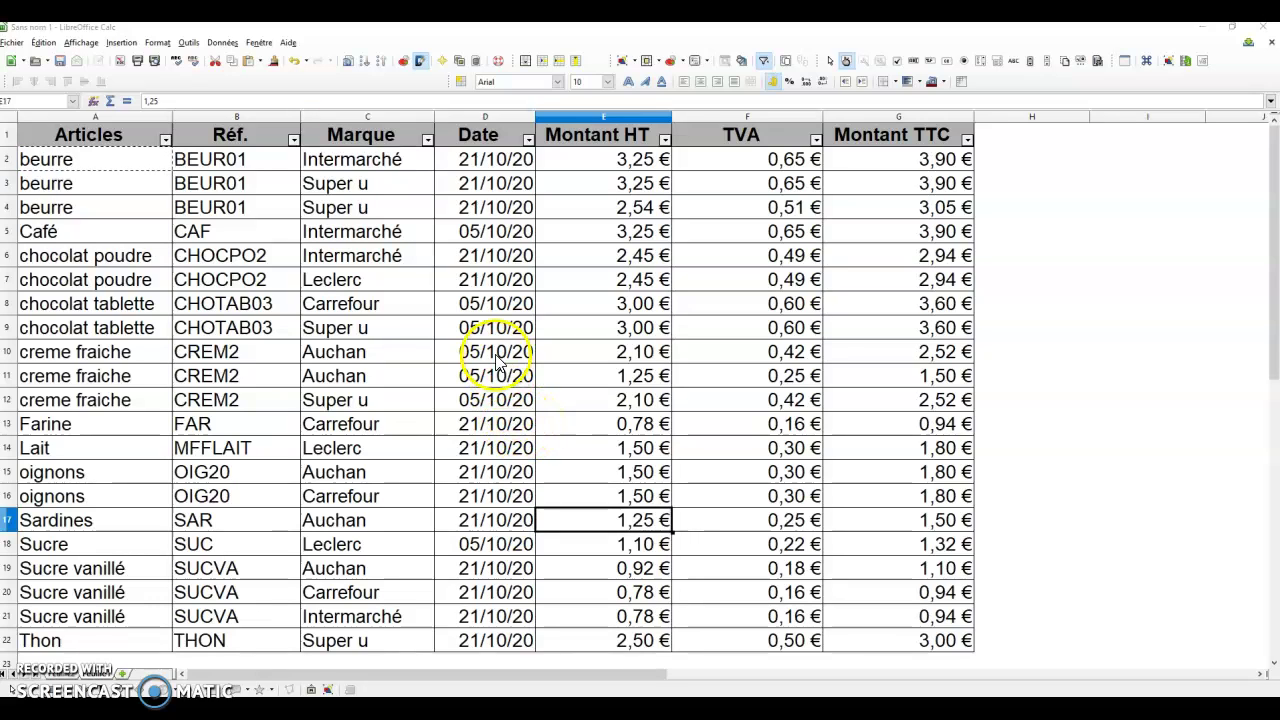
left_click(494, 354)
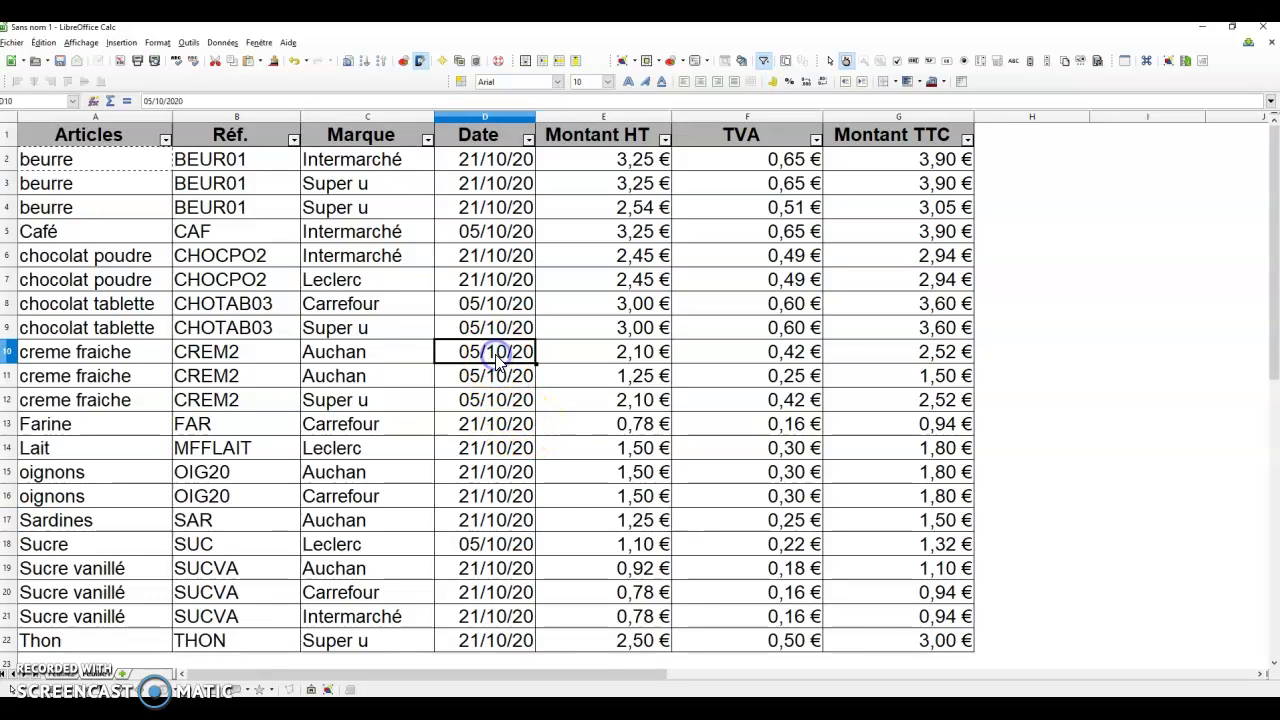
left_click(472, 216)
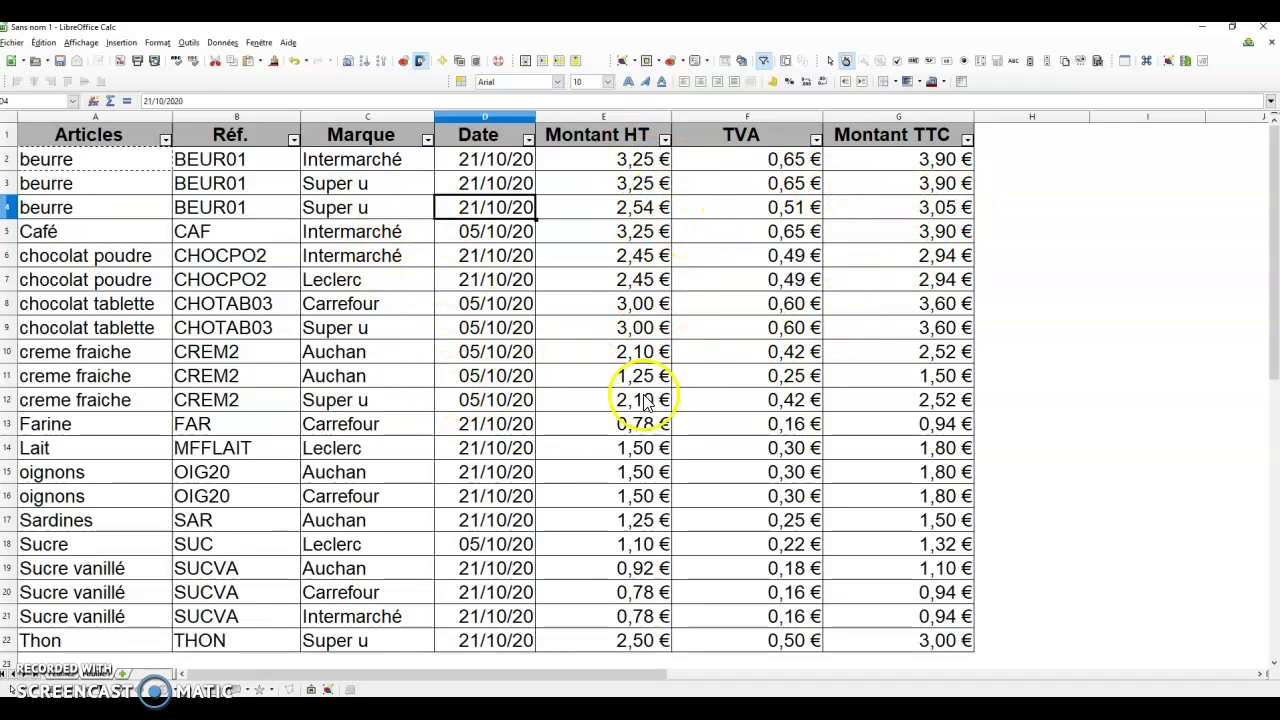
left_click(165, 140)
left_click(271, 186)
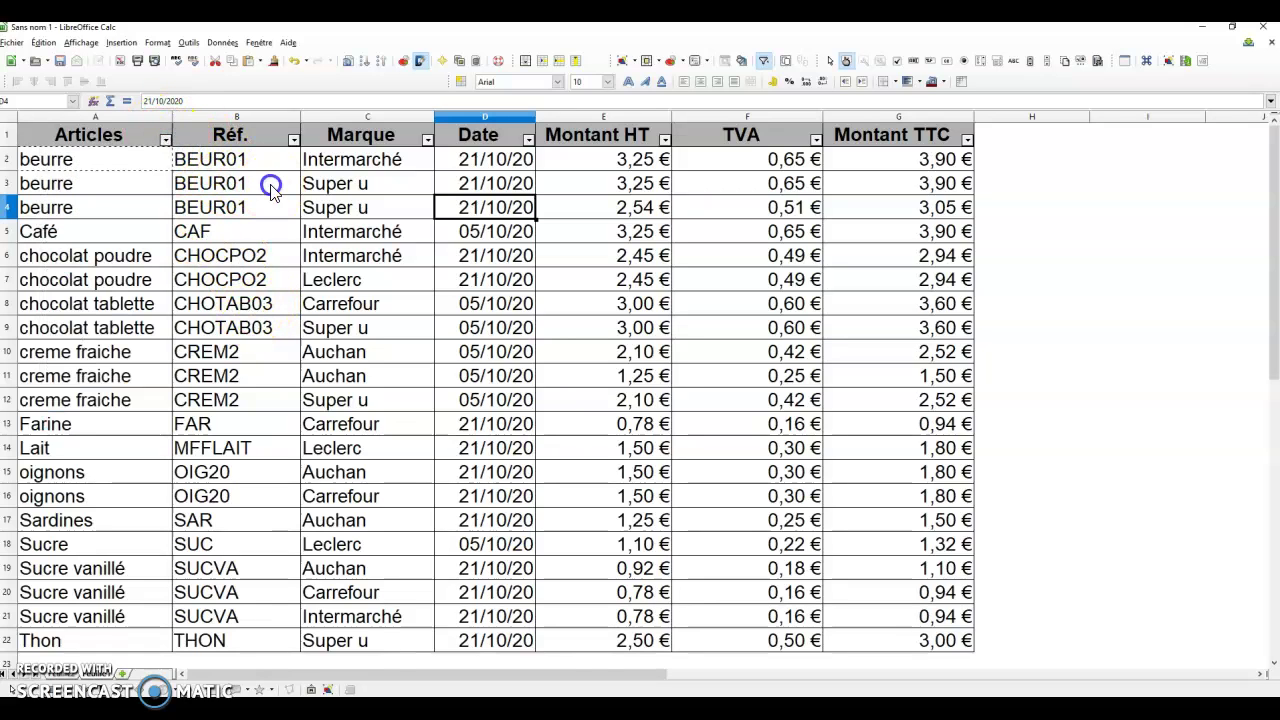
left_click(112, 163)
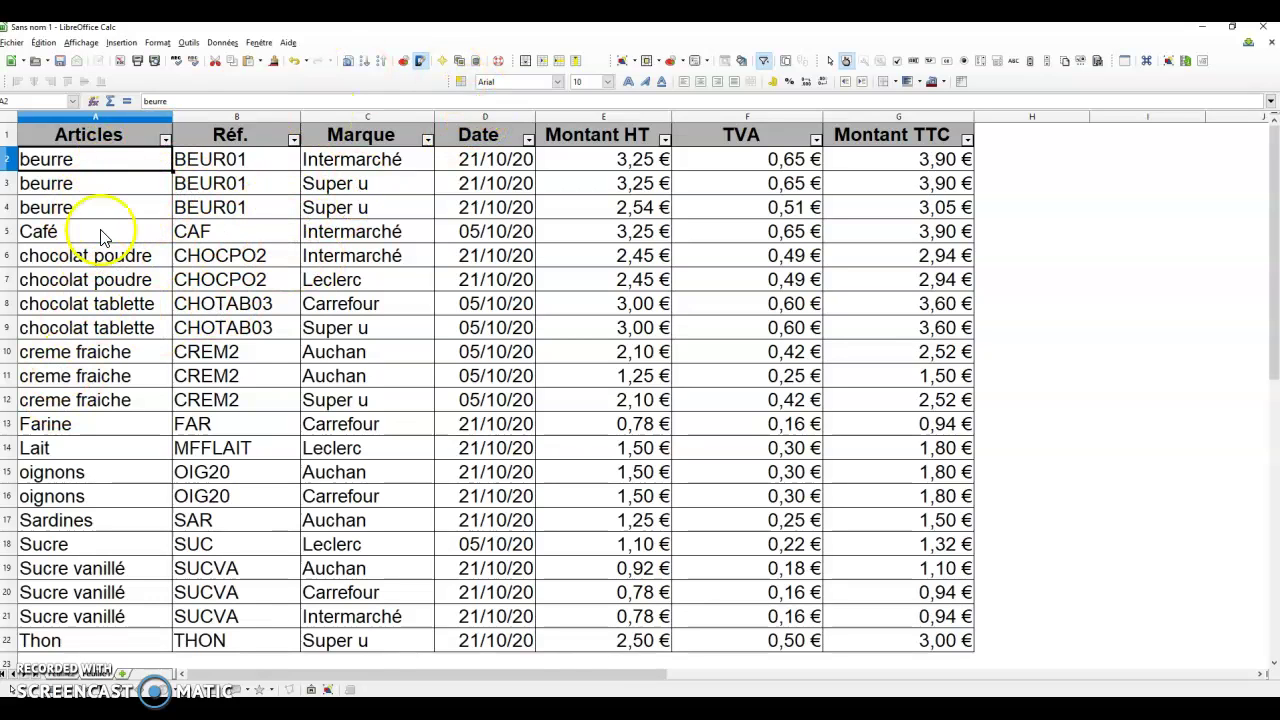
left_click(221, 45)
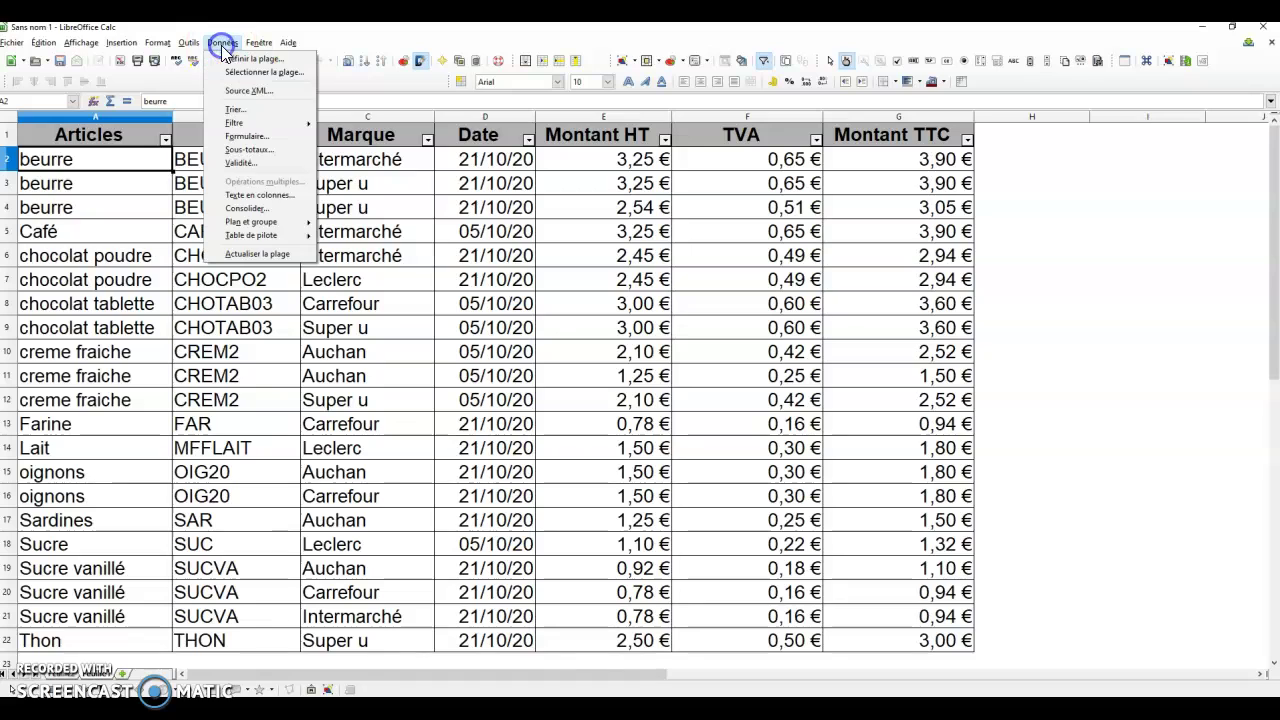
left_click(444, 246)
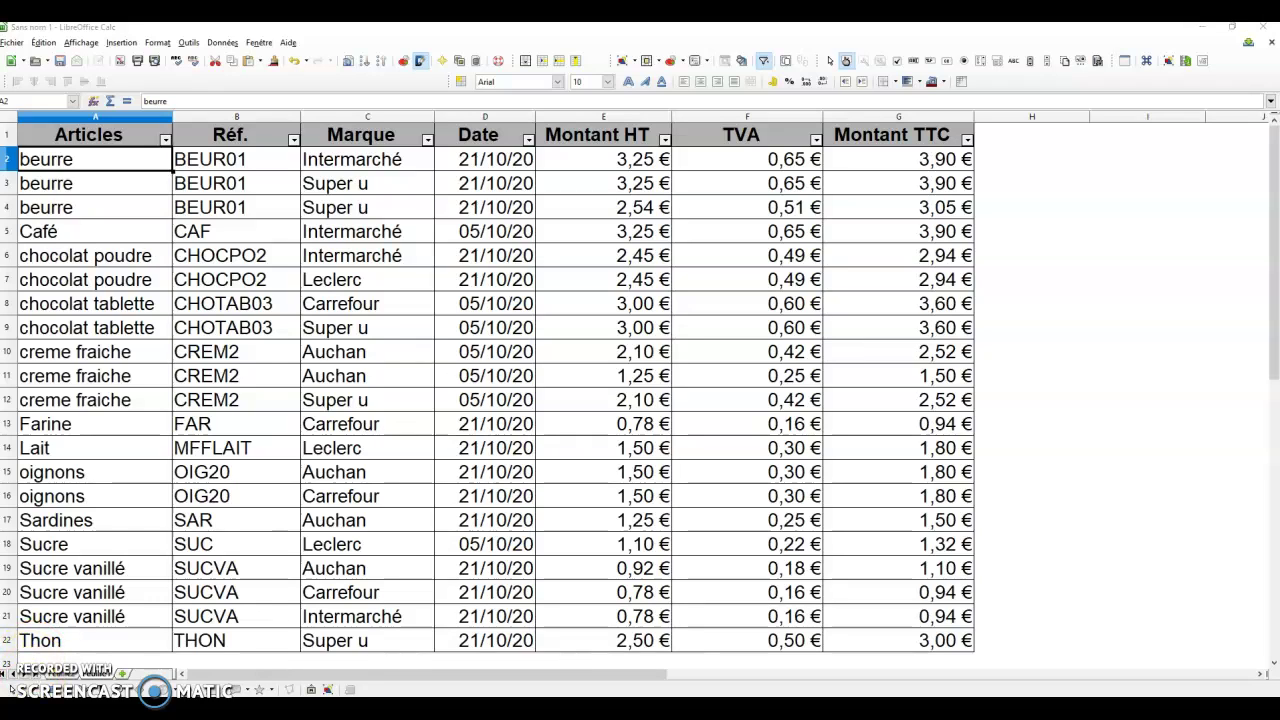
key("ctrl+c")
left_click(365, 418)
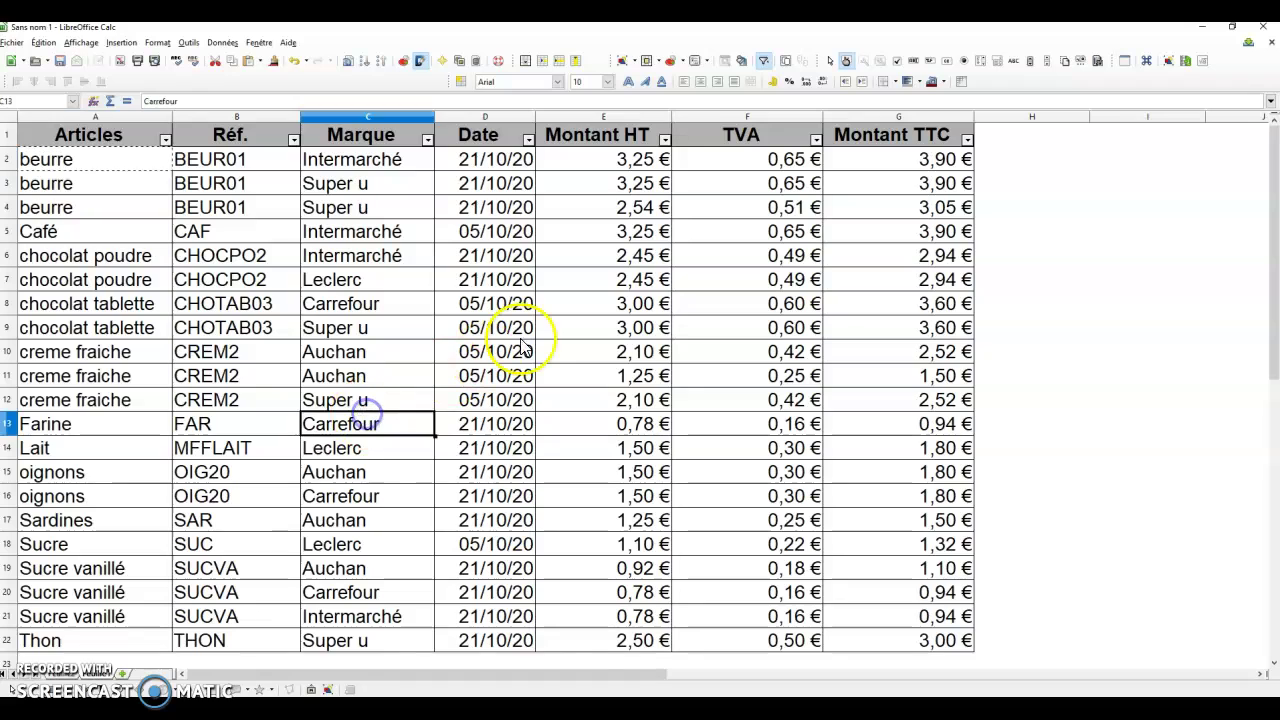
left_click(423, 306)
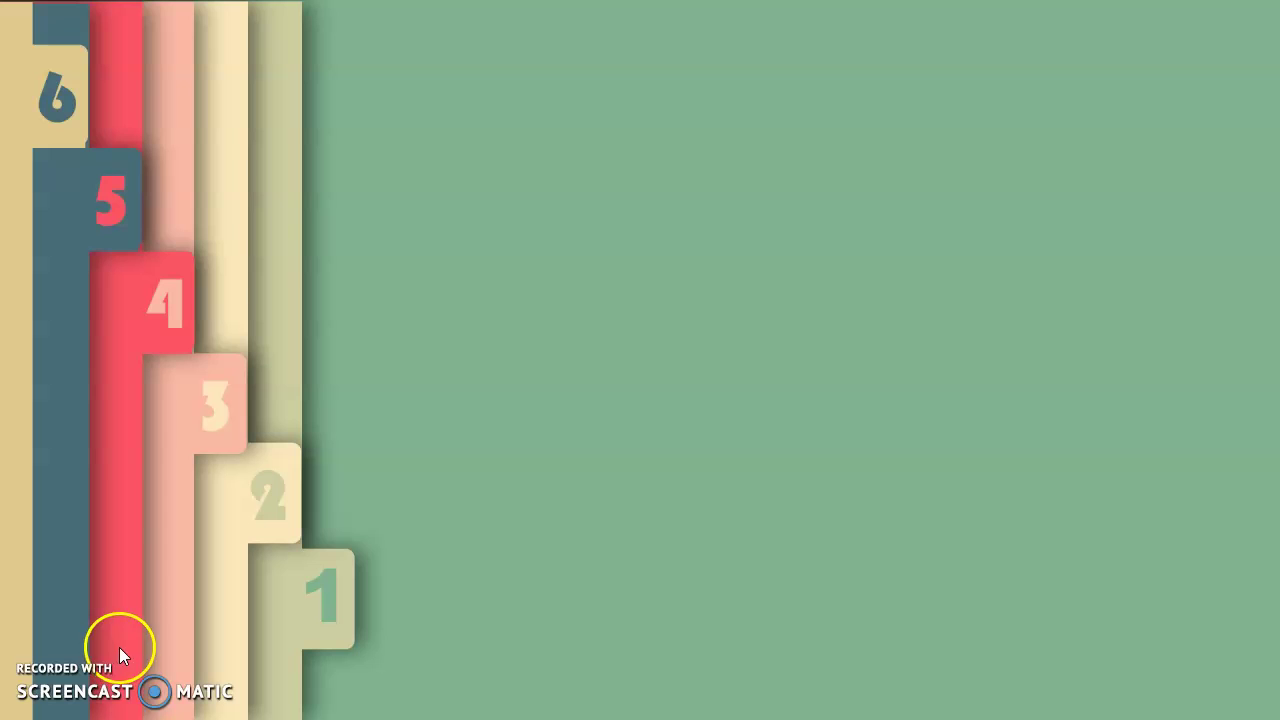
left_click(687, 484)
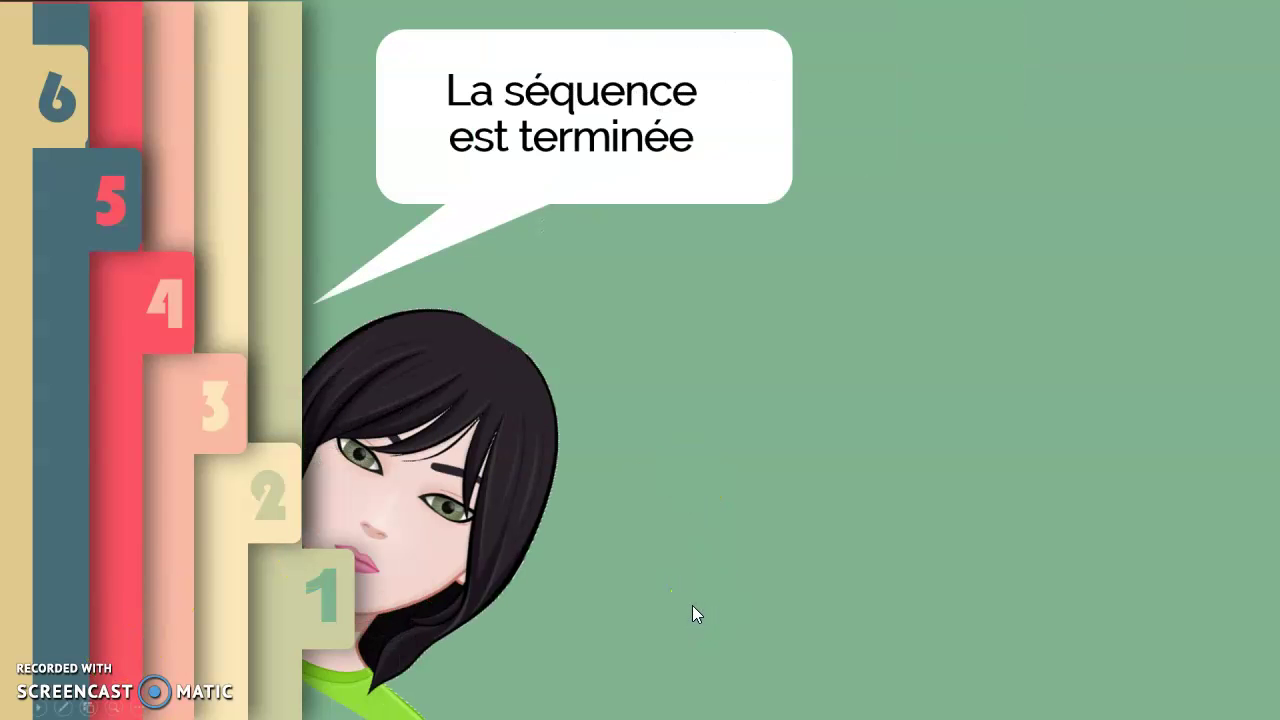
left_click(687, 587)
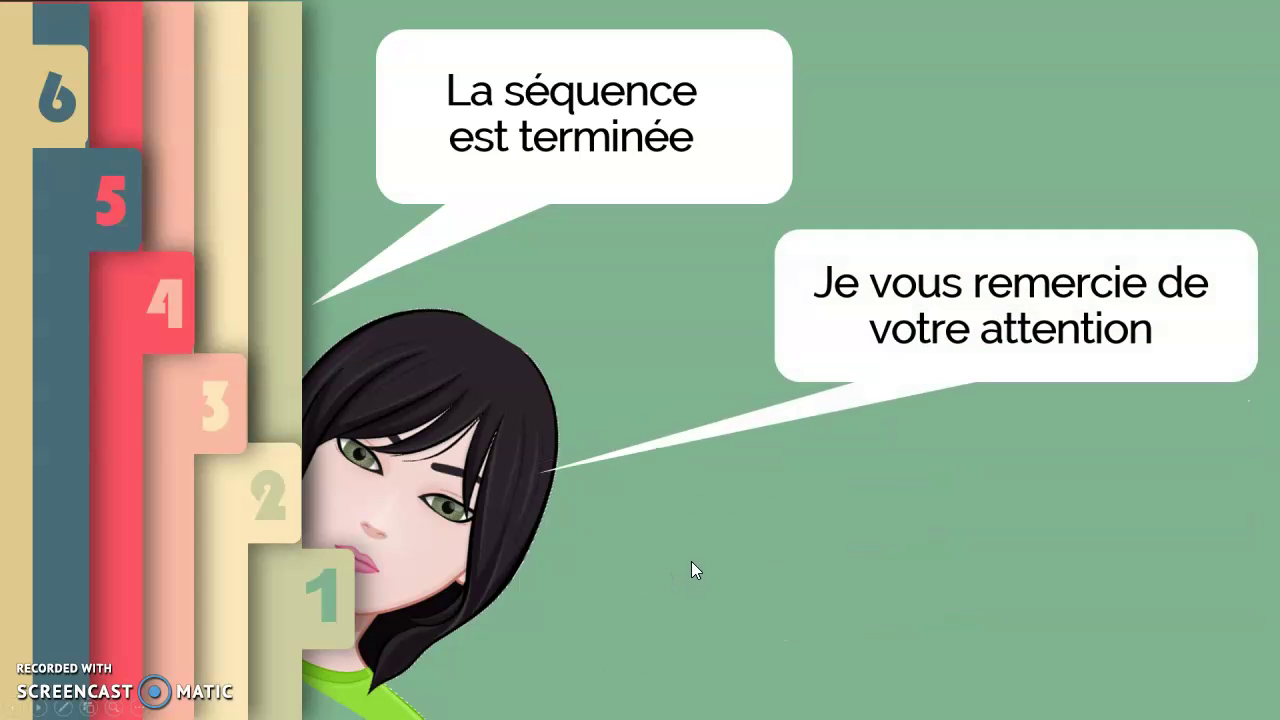